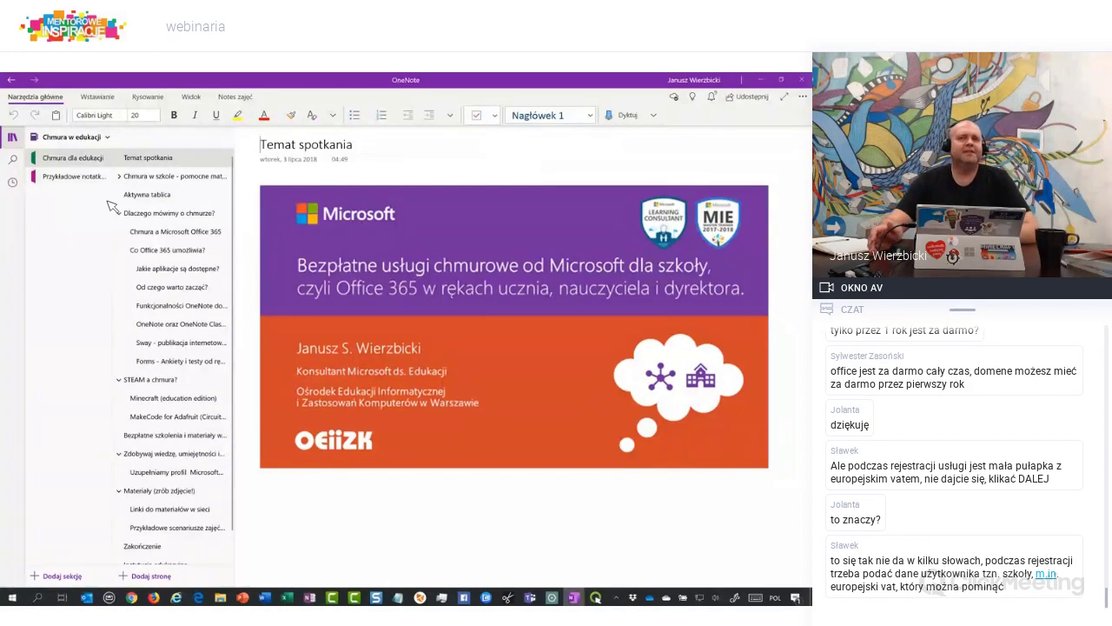
Handwrite the equation x² + 2x = y in red ink on the "Aktywna tablica" page
left_click(184, 200)
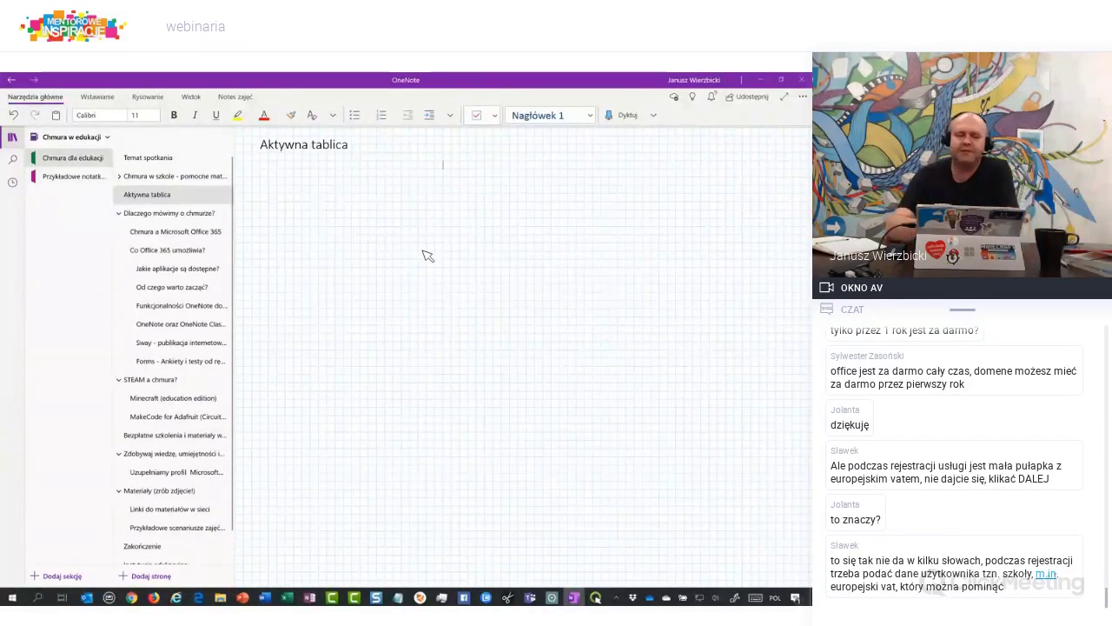
left_click_drag(370, 206, 345, 238)
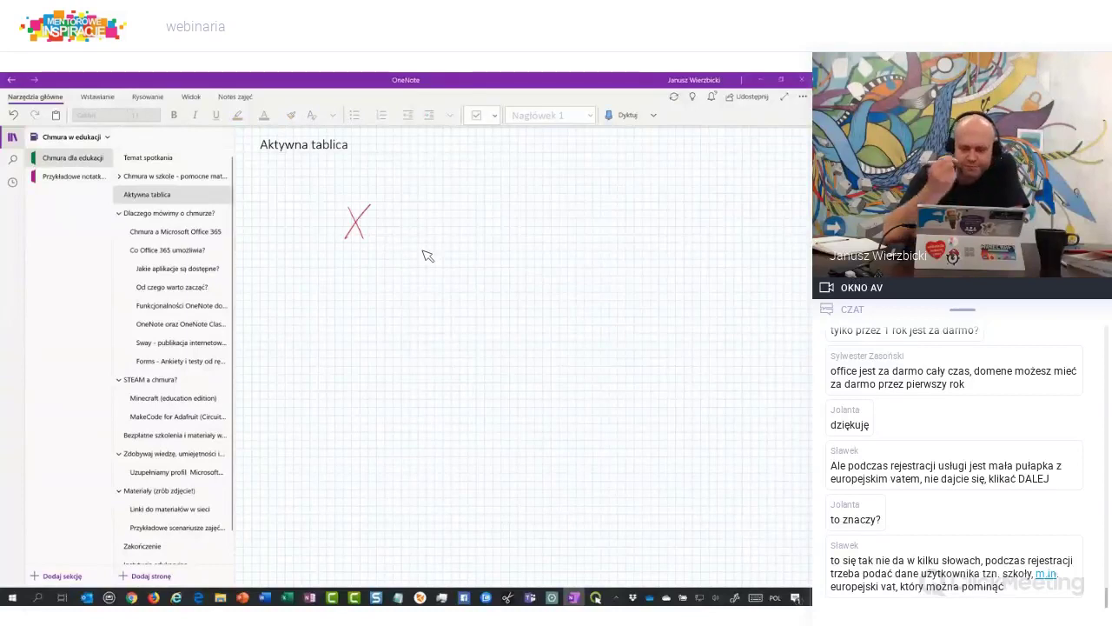
left_click_drag(377, 197, 390, 214)
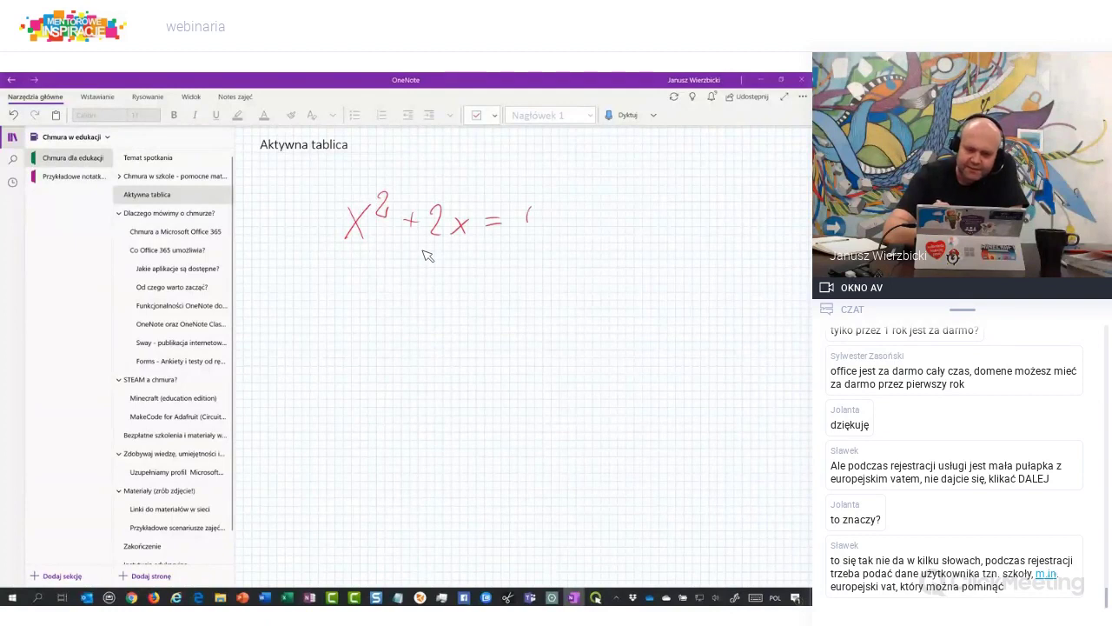
left_click_drag(527, 215, 542, 253)
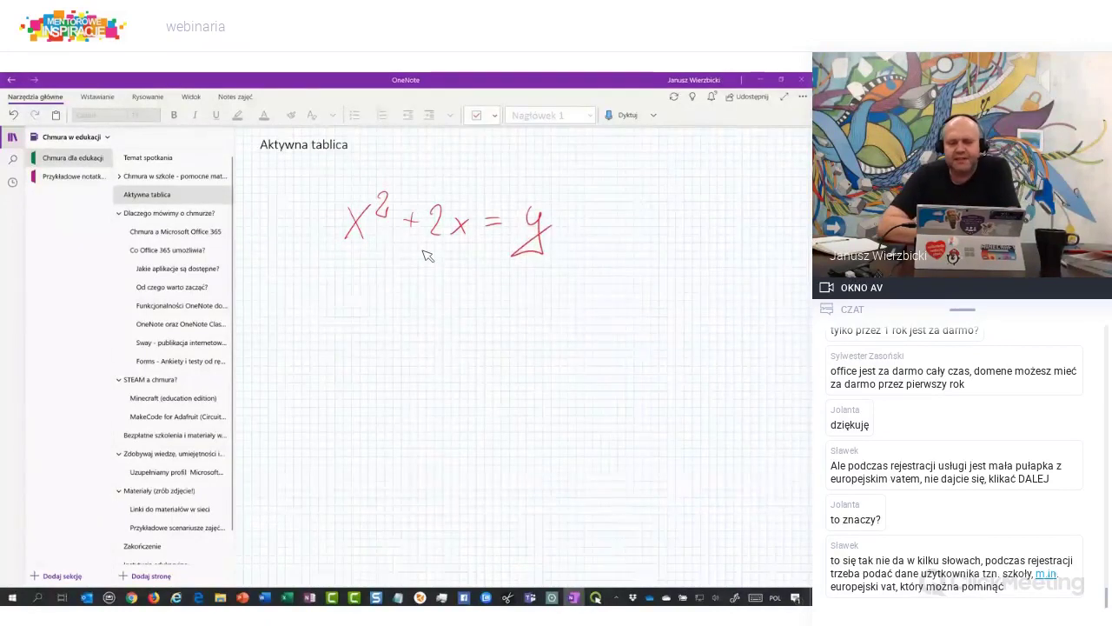
Select the handwritten equation and convert it from ink to a typed math equation
left_click(386, 196)
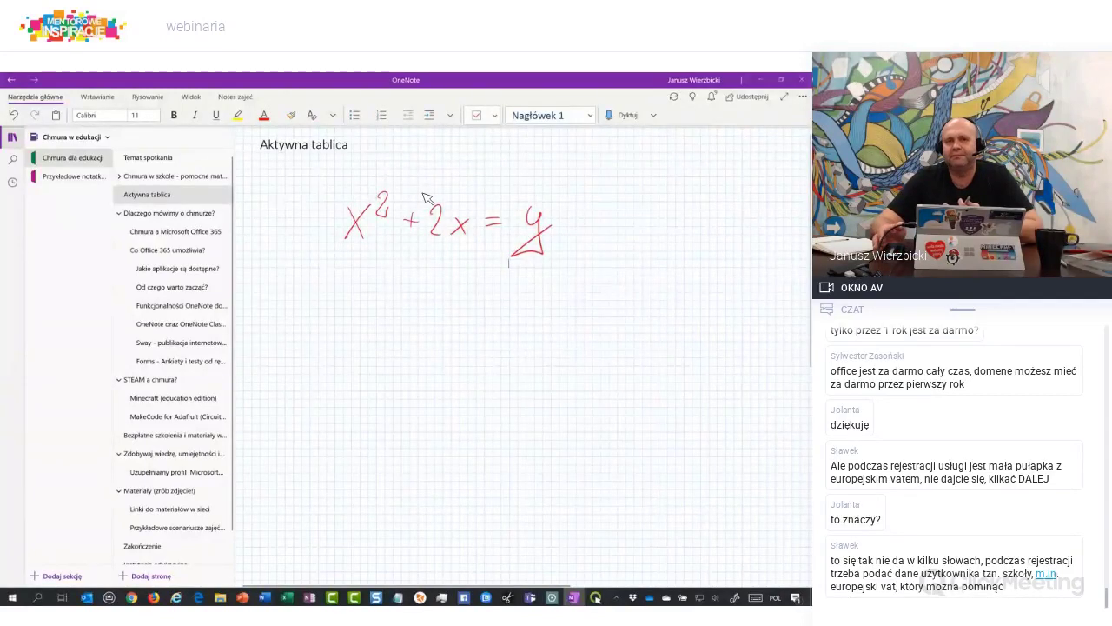
left_click_drag(322, 171, 563, 287)
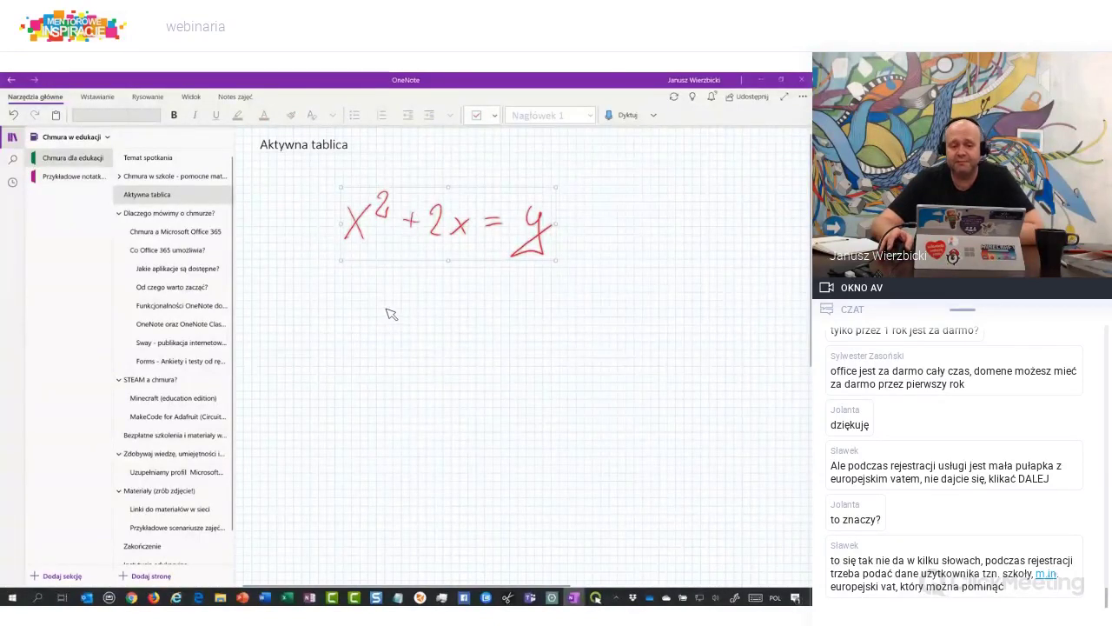
left_click(191, 98)
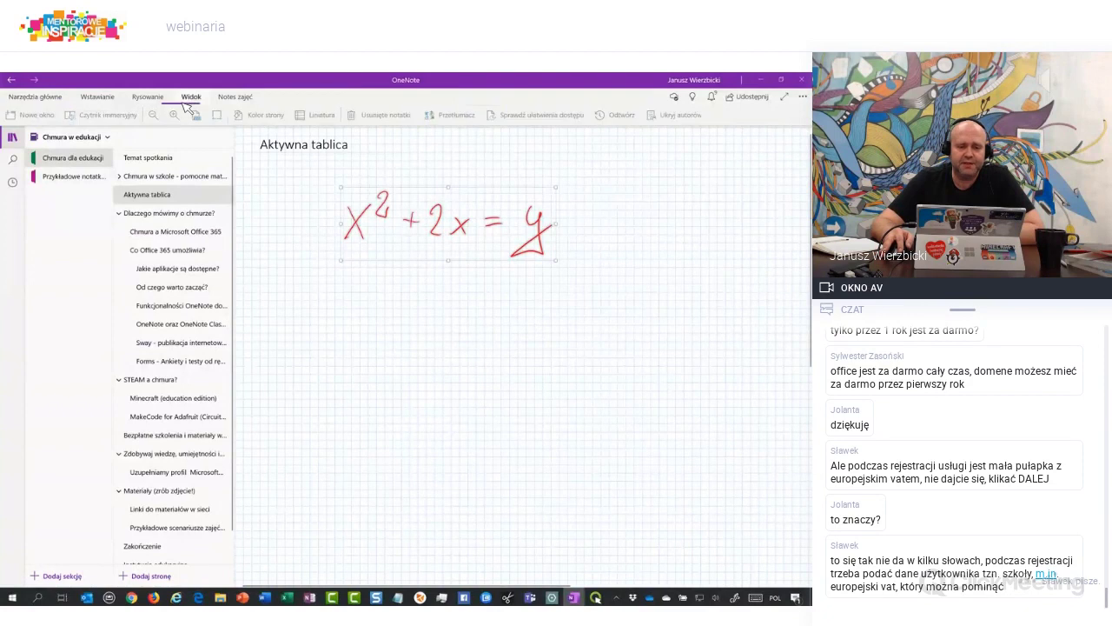
left_click(157, 98)
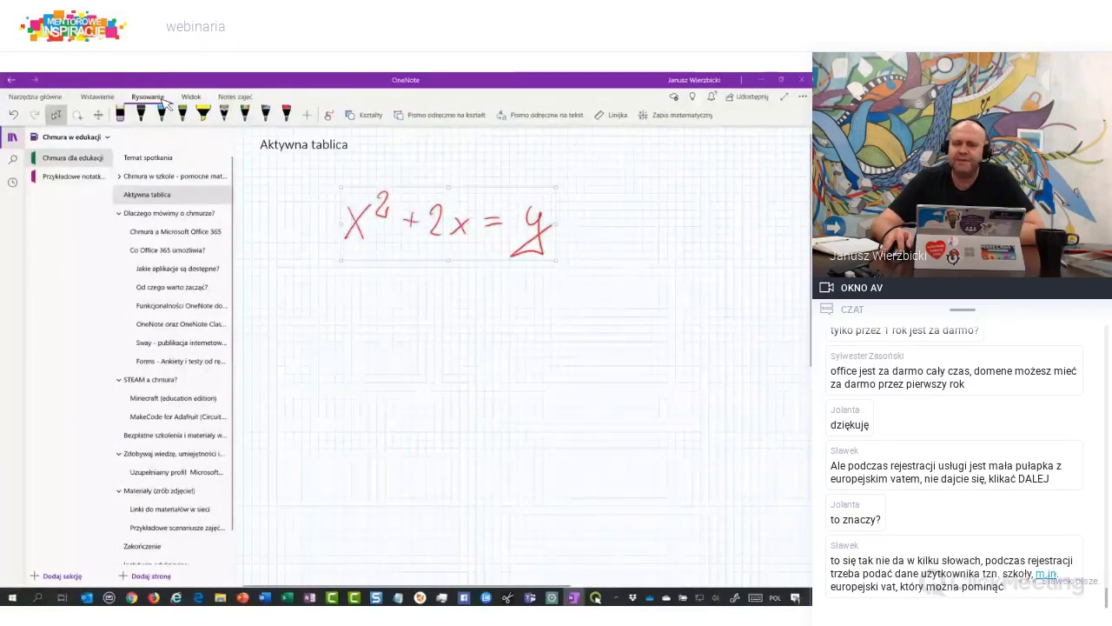
left_click(677, 119)
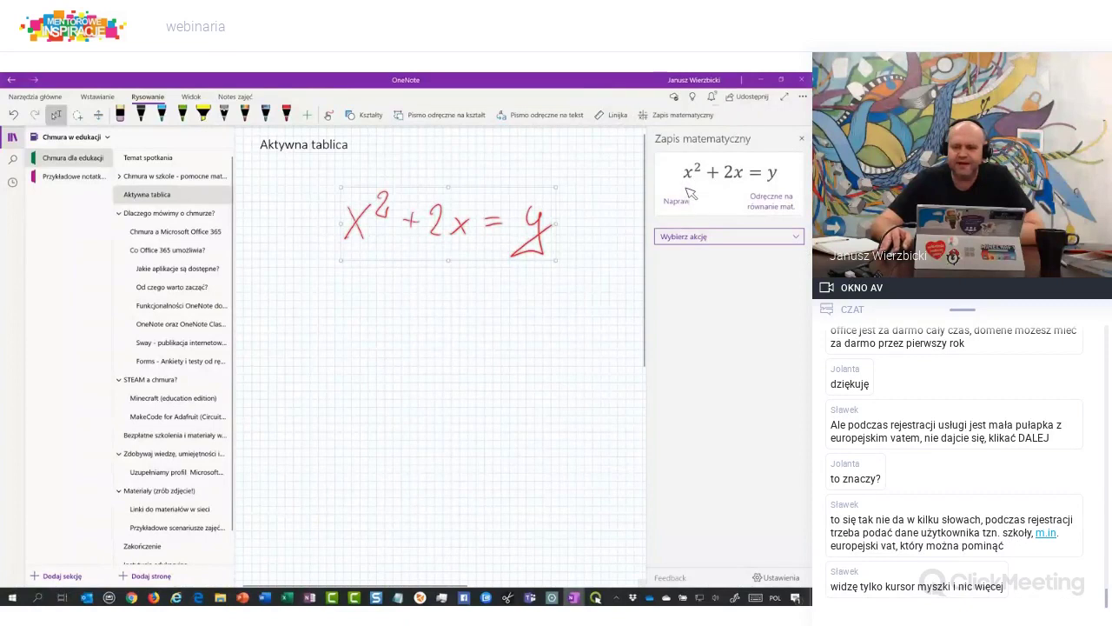
left_click(764, 204)
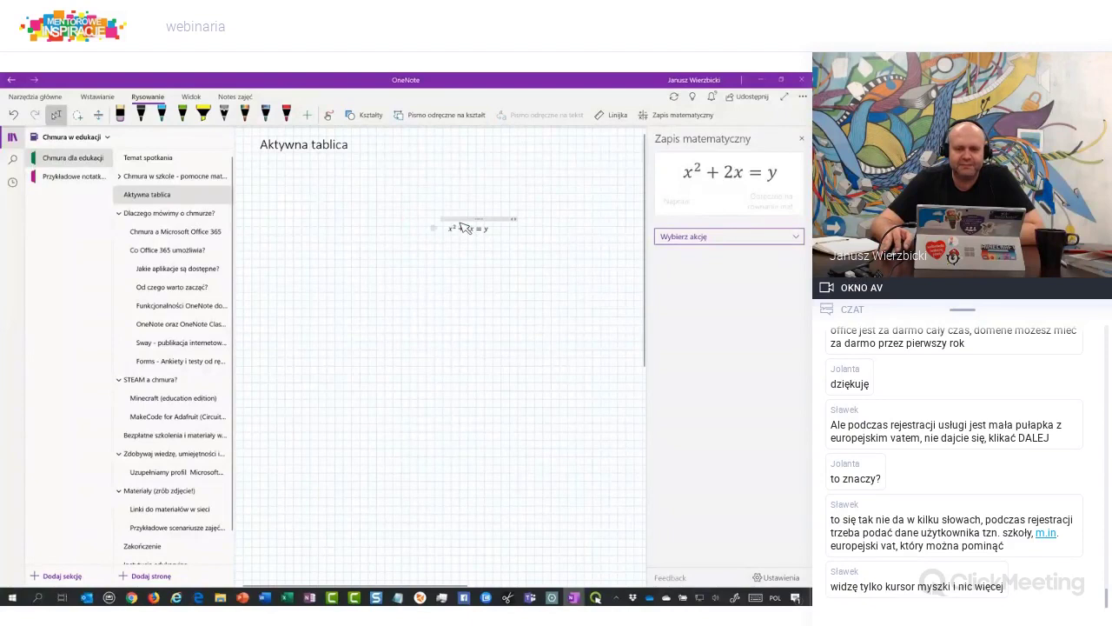
Set the typed equation's font size to 18 and position it just below the page title
left_click_drag(451, 225, 329, 203)
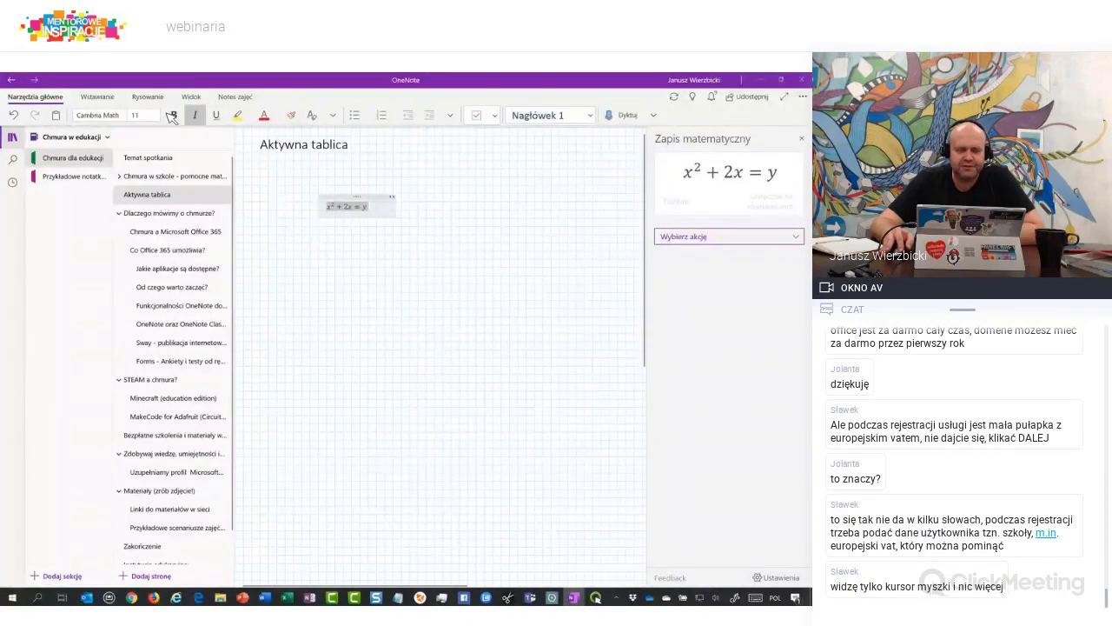
left_click(157, 115)
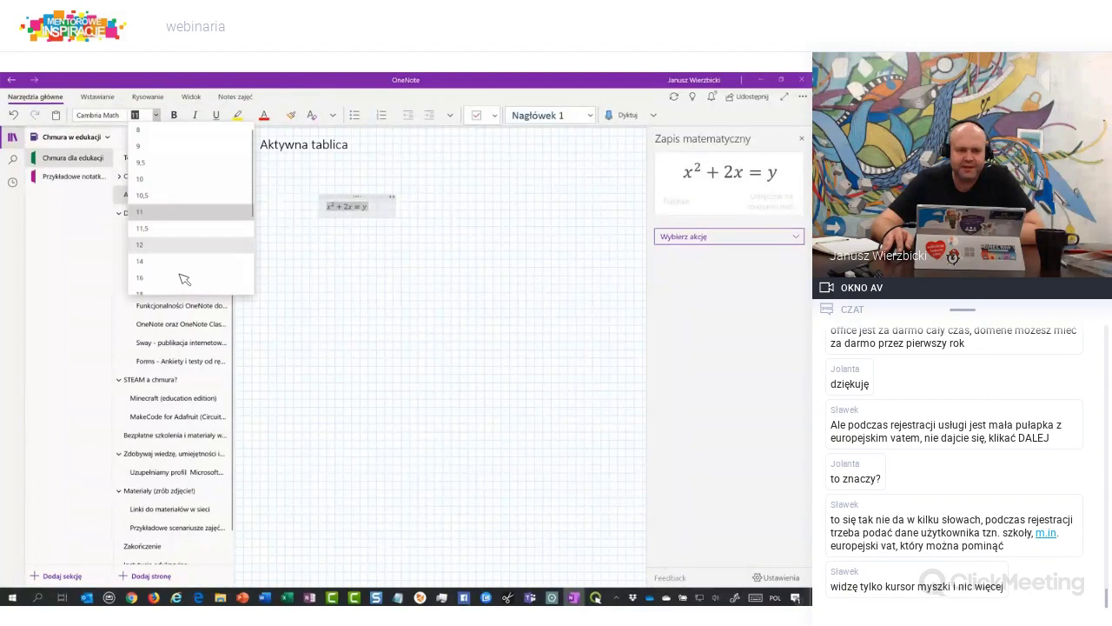
left_click(181, 296)
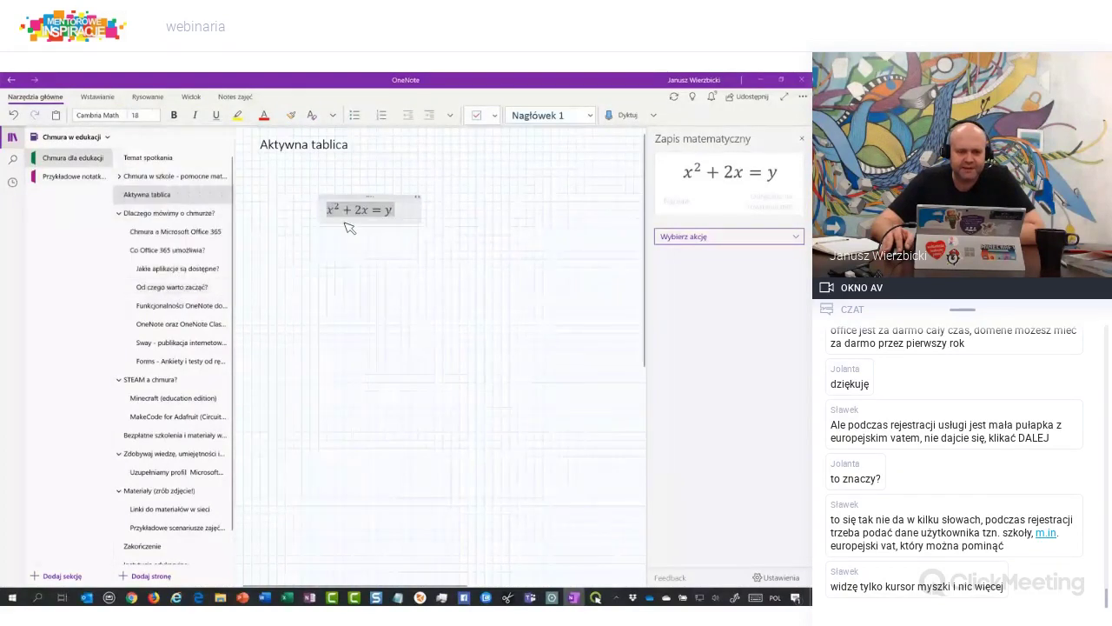
left_click_drag(359, 197, 318, 173)
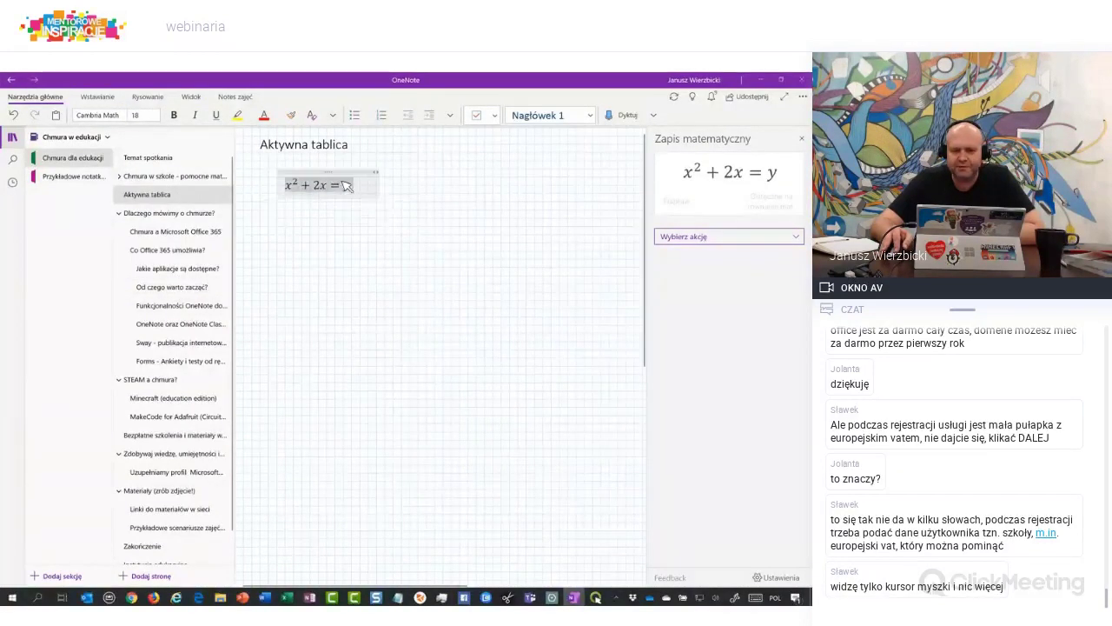
Solve the equation for x and show its solution steps using the quadratic formula
left_click(699, 240)
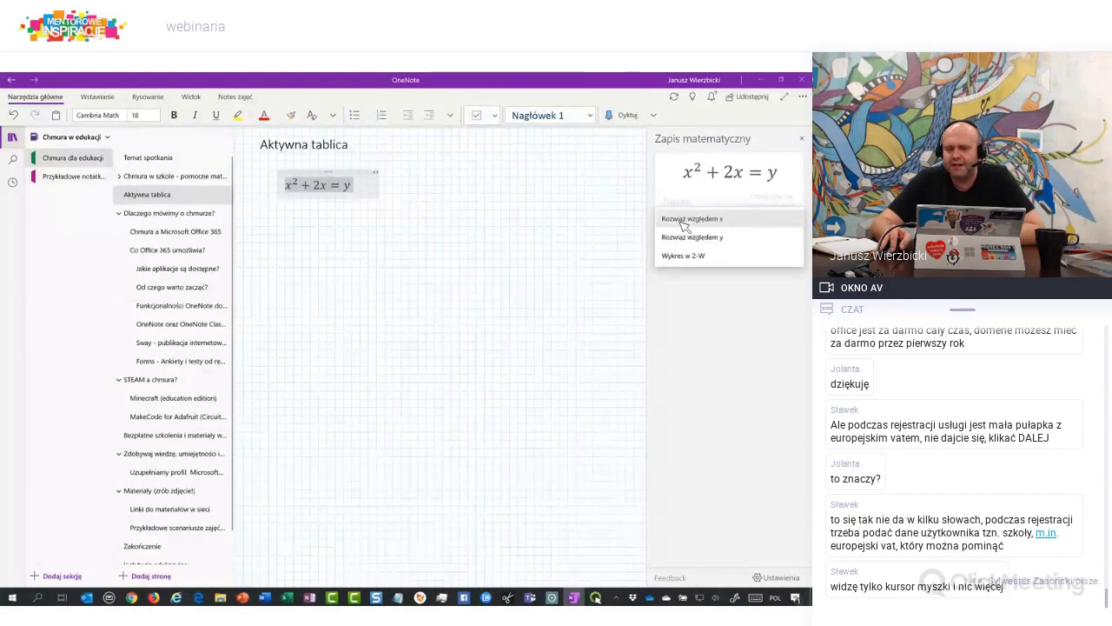
left_click(685, 225)
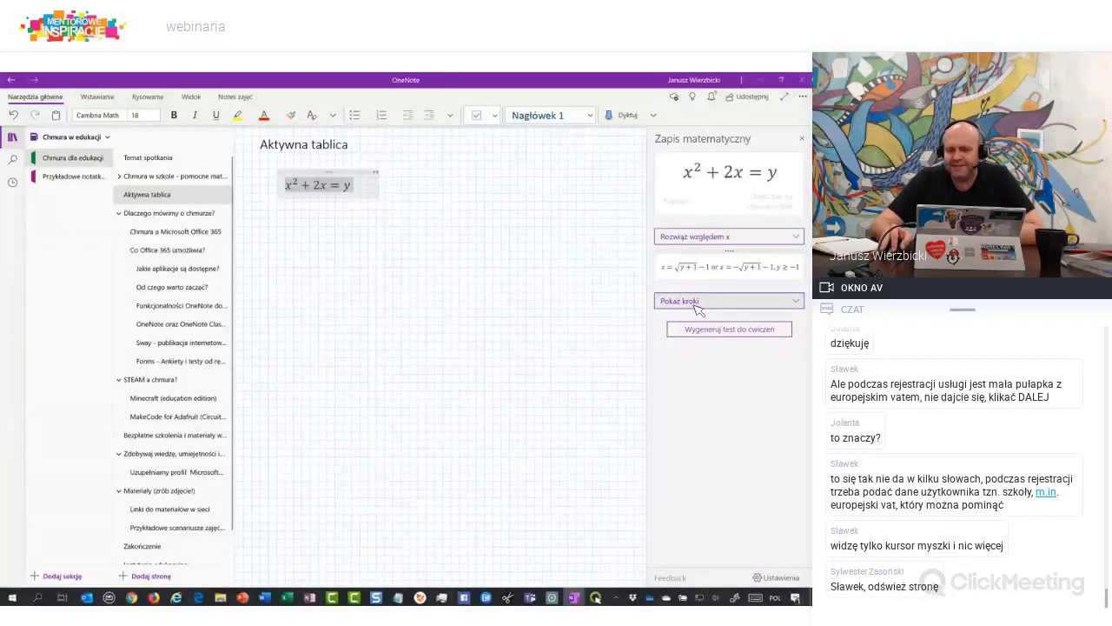
left_click(698, 303)
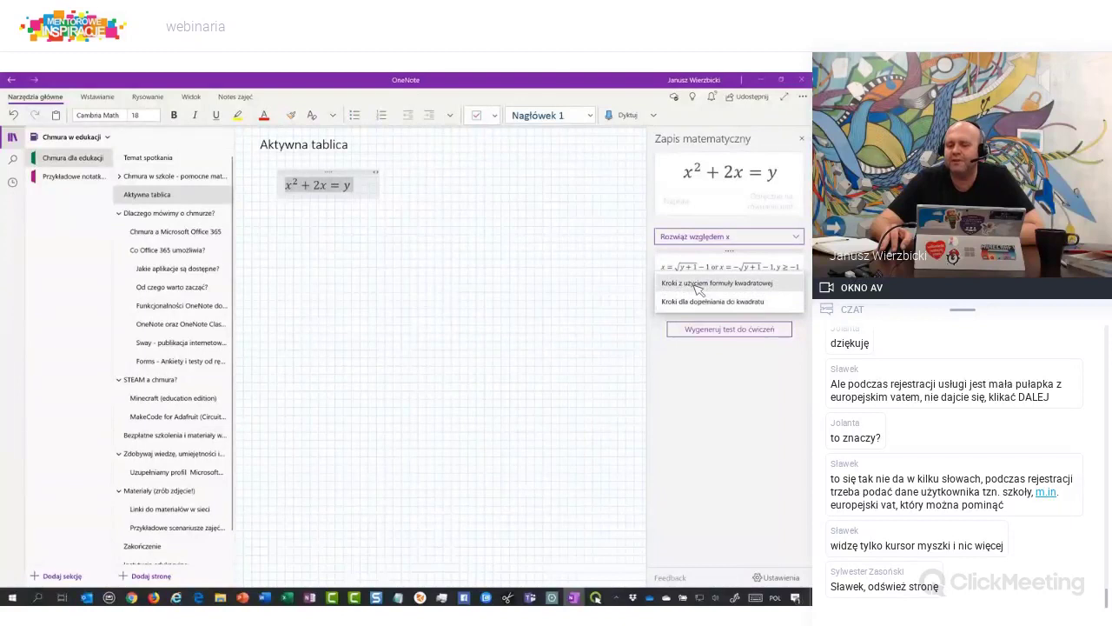
left_click(704, 289)
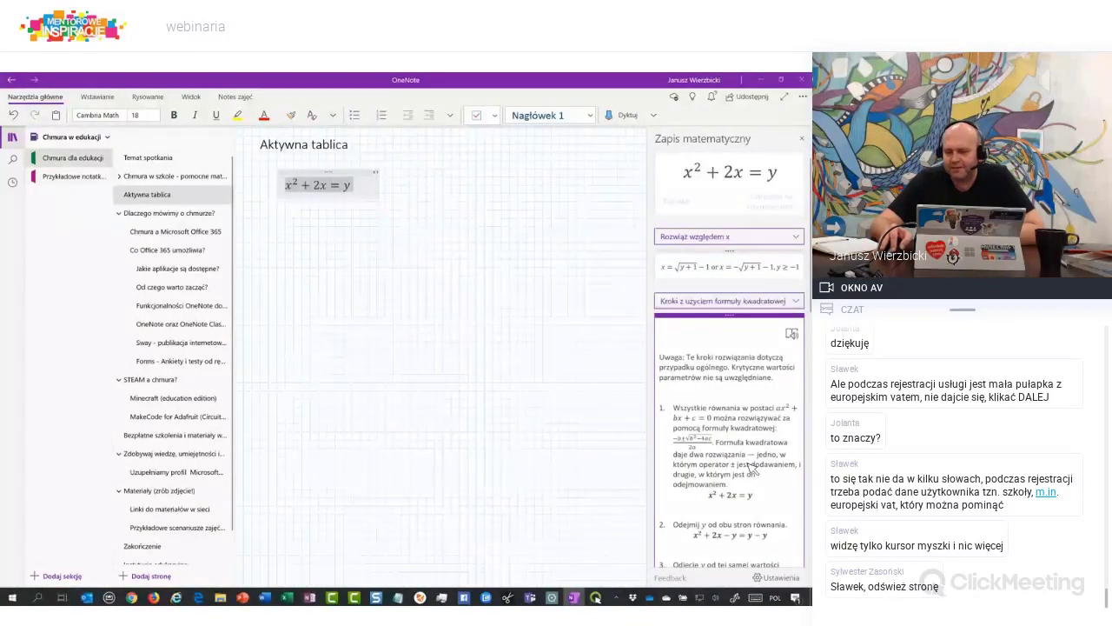
Read through the quadratic formula solution steps and insert them on the page below the equation
scroll(737, 467, "down", 5)
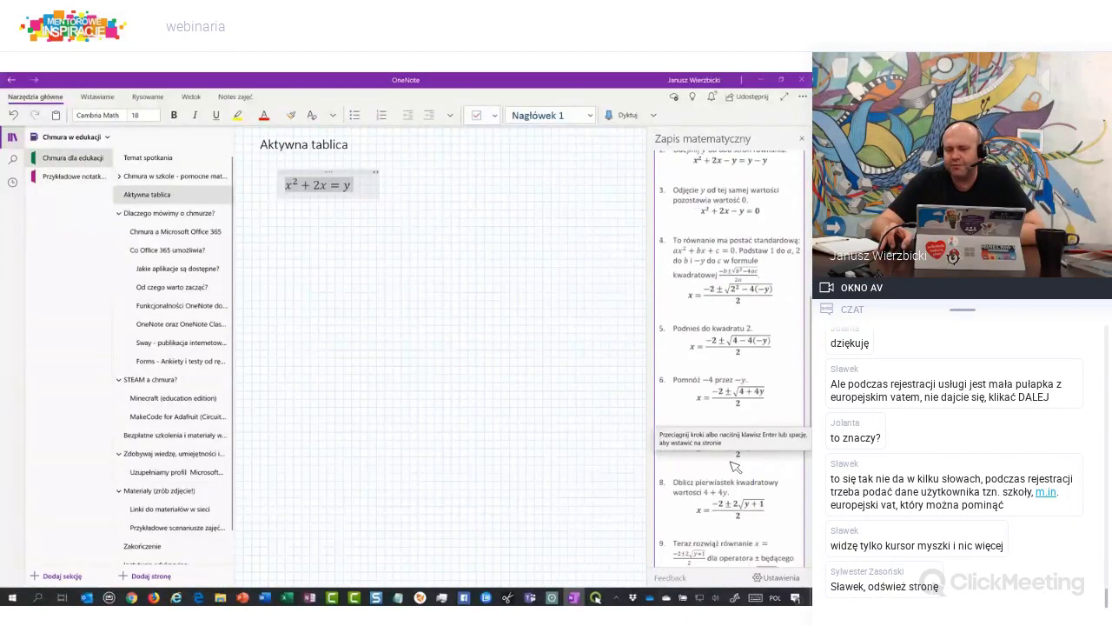
scroll(734, 467, "up", 2)
scroll(734, 460, "up", 4)
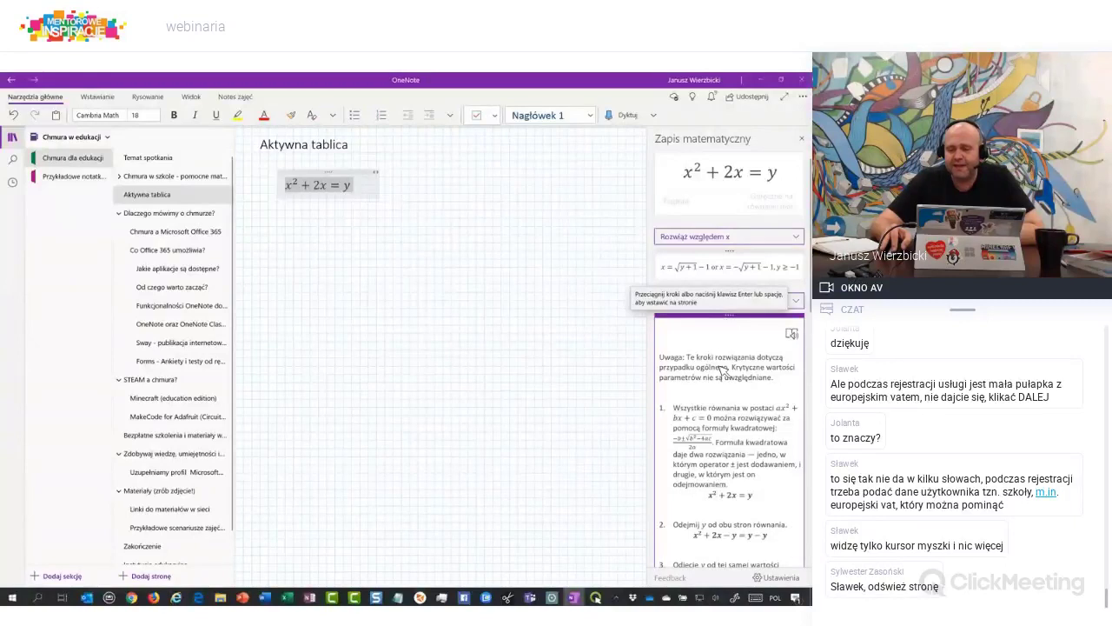
scroll(718, 371, "down", 15)
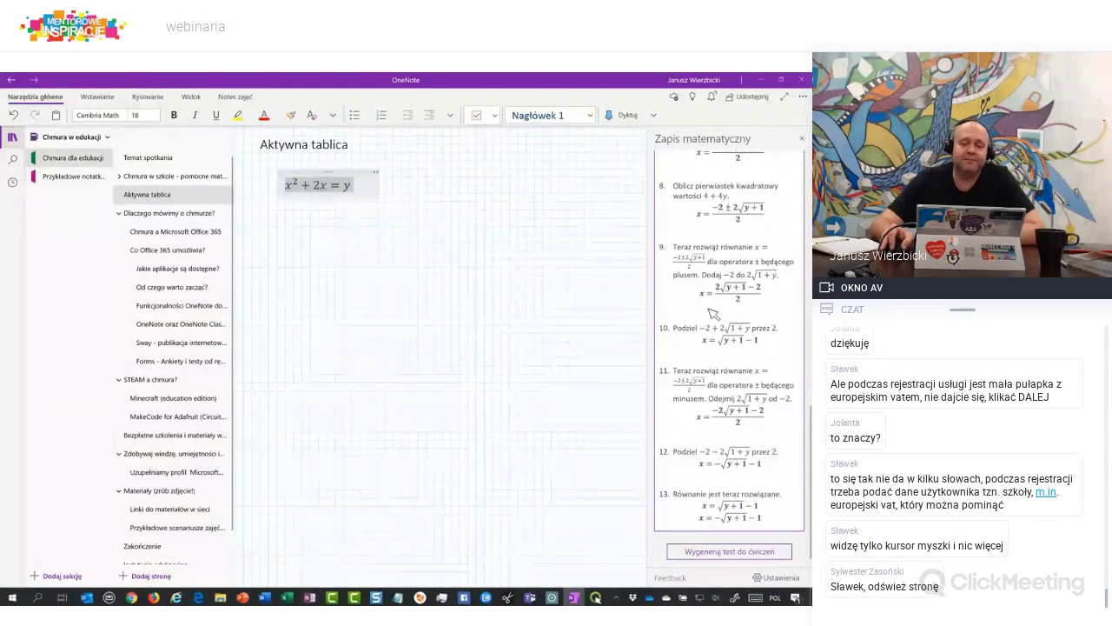
scroll(711, 322, "up", 10)
scroll(711, 322, "up", 5)
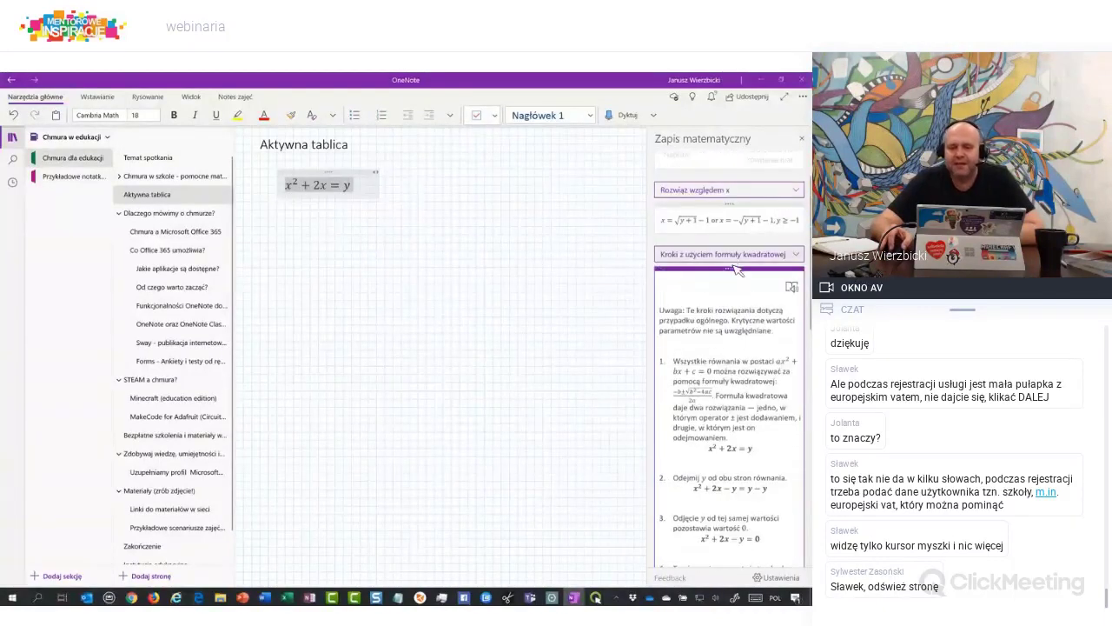
left_click_drag(730, 275, 278, 228)
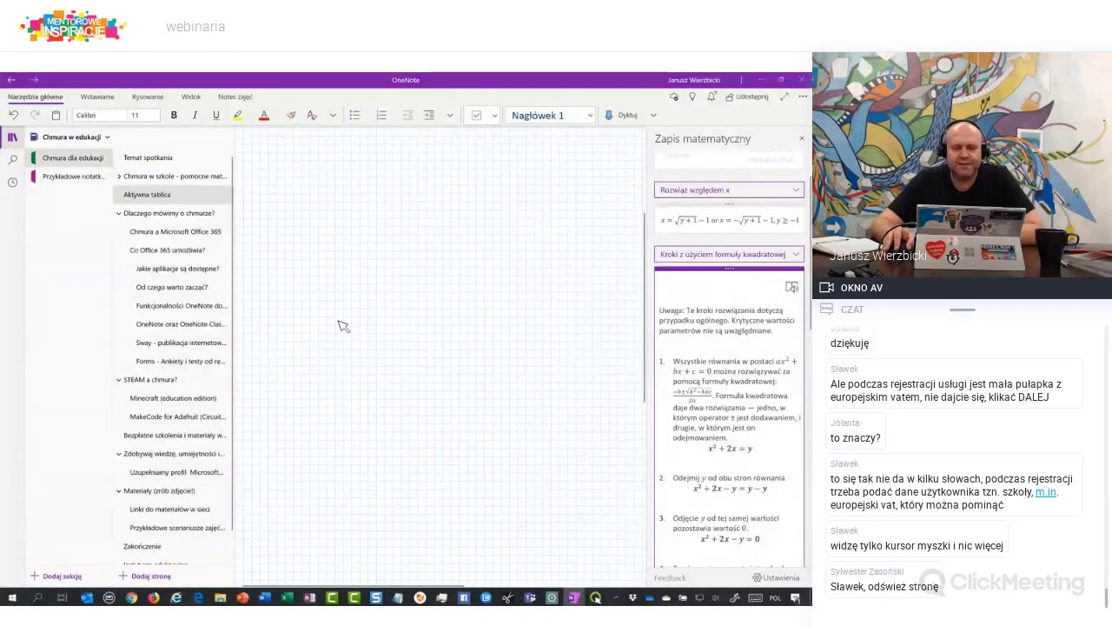
scroll(423, 303, "up", 3)
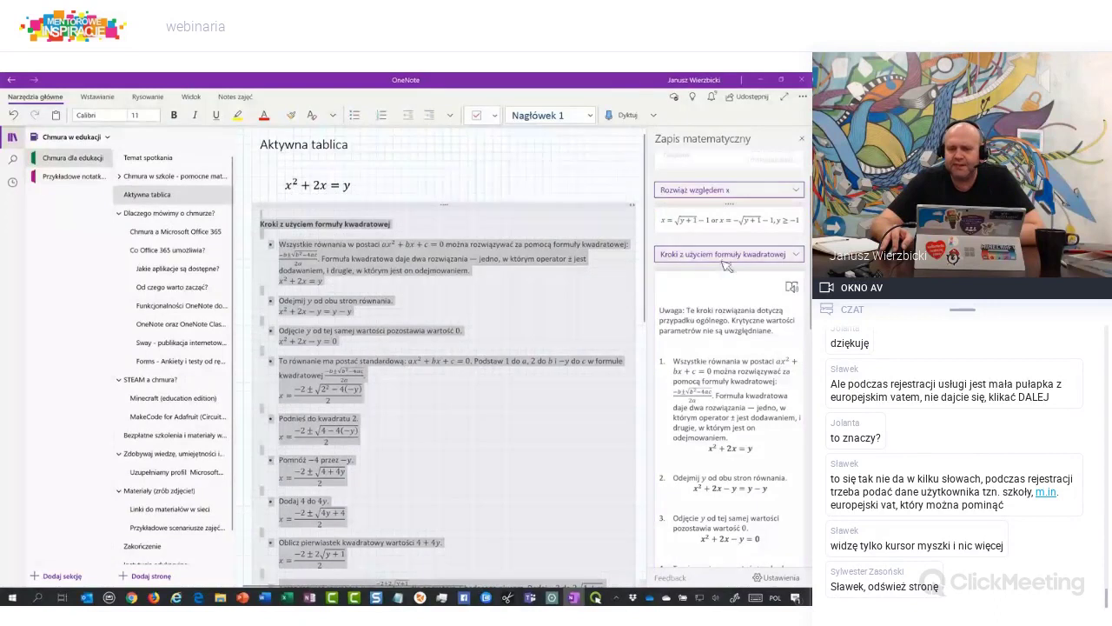
Plot the equation as a 2D graph ("Wykres w 2-W") and zoom the graph out and in
left_click(758, 260)
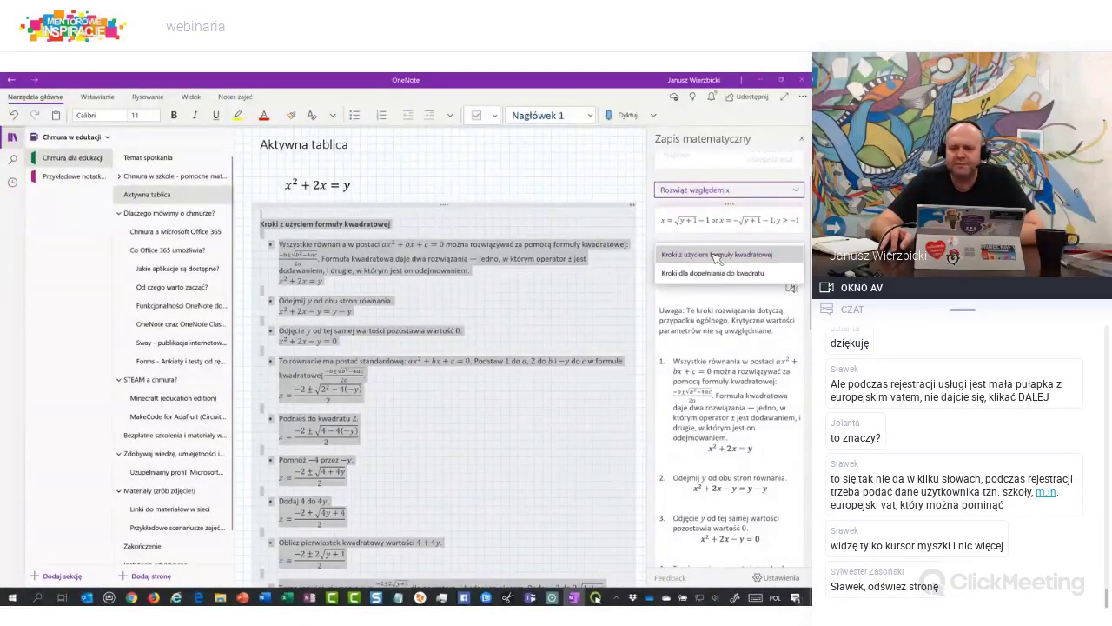
left_click(706, 197)
left_click(708, 193)
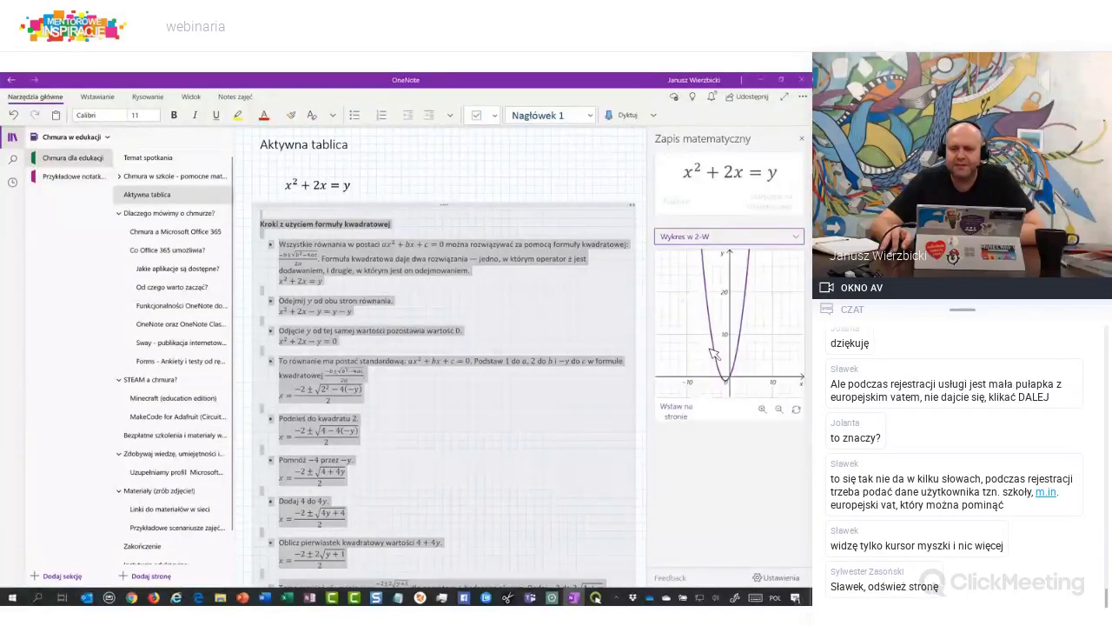
left_click(780, 409)
left_click(761, 410)
left_click(761, 409)
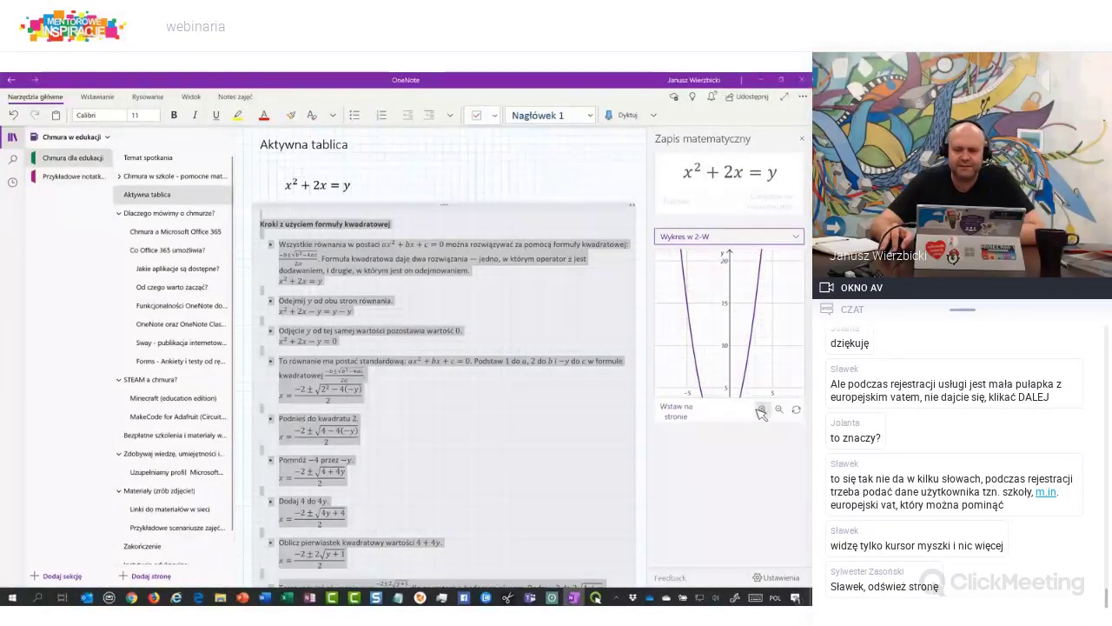
Place the parabola graph on the page beside the final solution steps
scroll(729, 346, "down", 3)
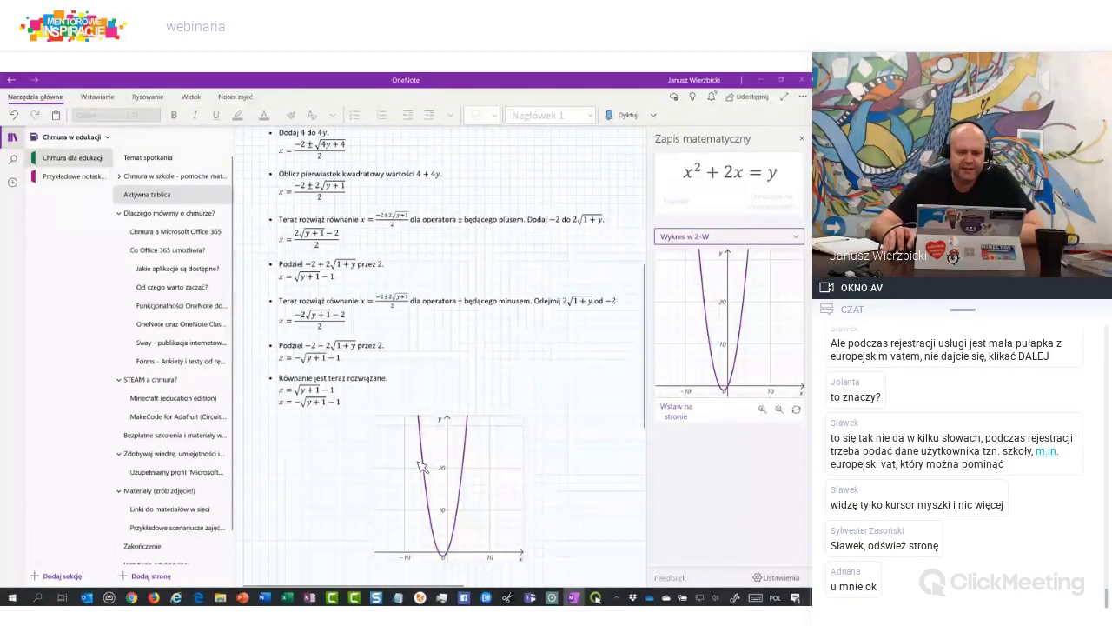
left_click(415, 471)
left_click_drag(415, 470, 443, 419)
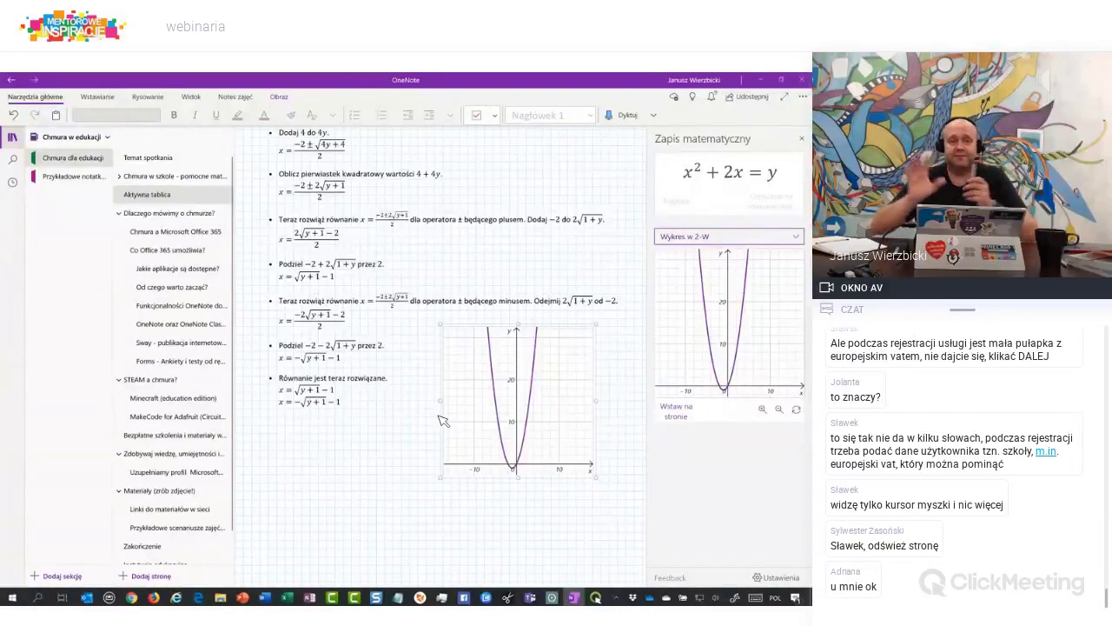
Switch the equation's action from the 2D graph to solving for x ("Rozwiąż względem x")
left_click(737, 239)
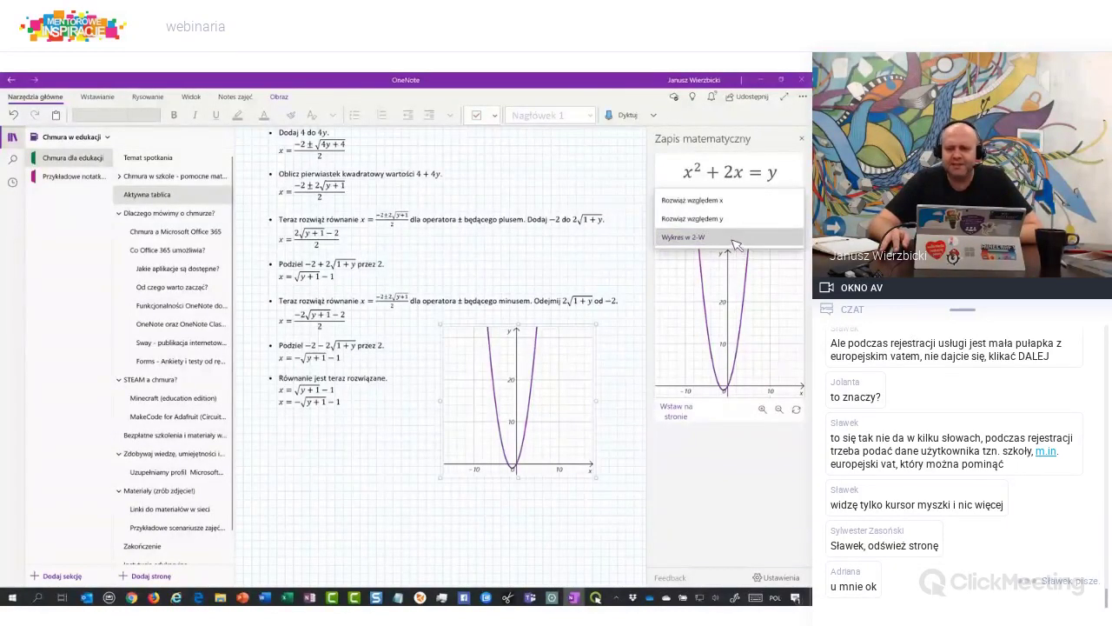
left_click(736, 470)
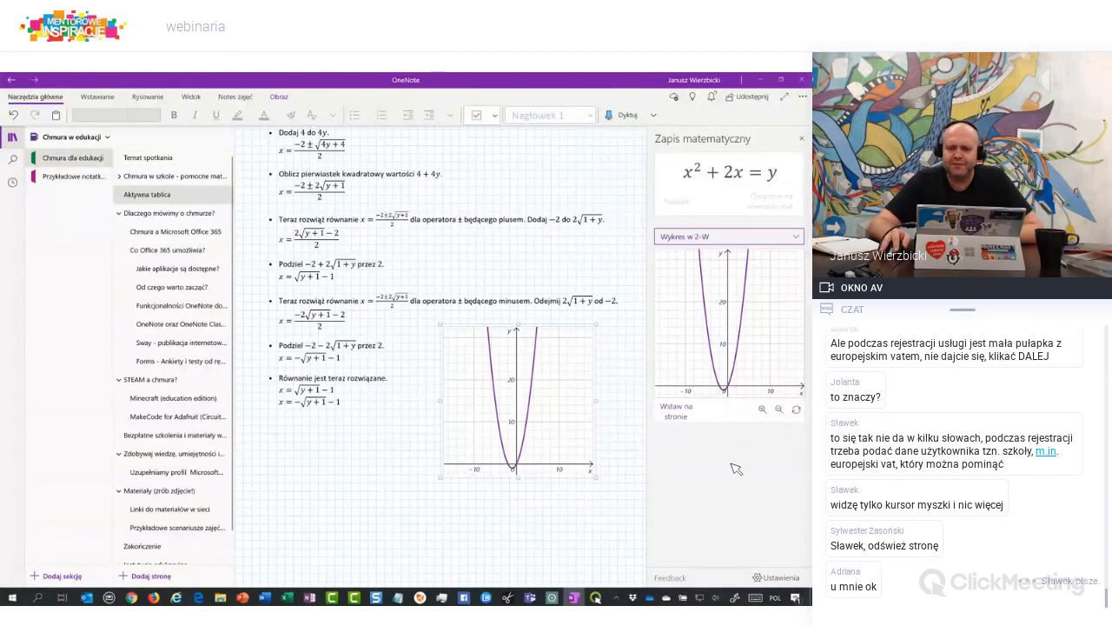
left_click(798, 238)
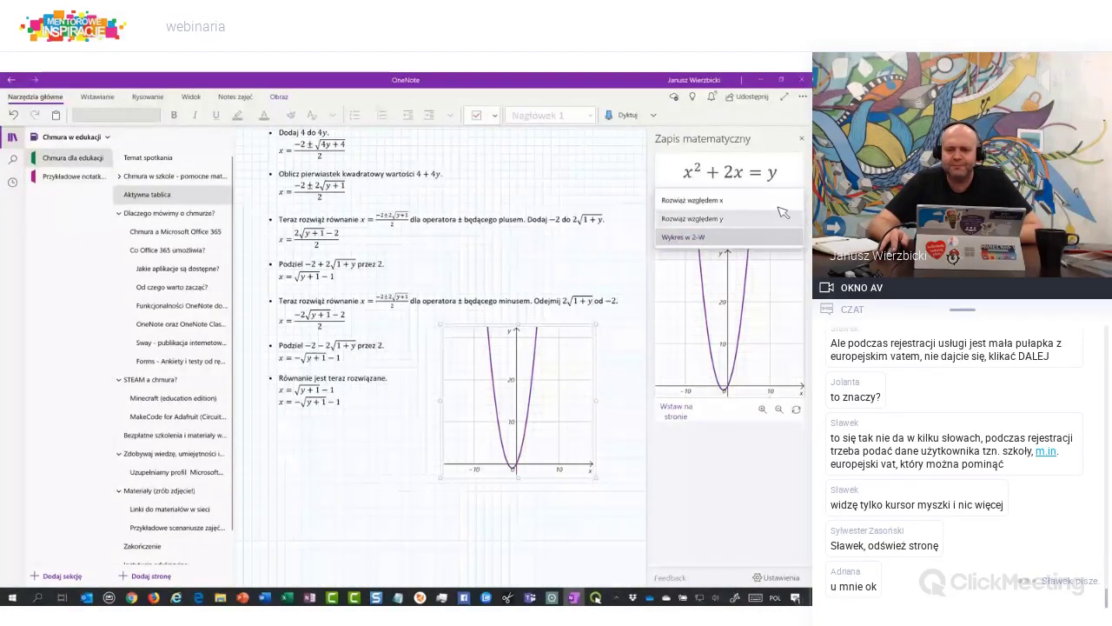
left_click(695, 200)
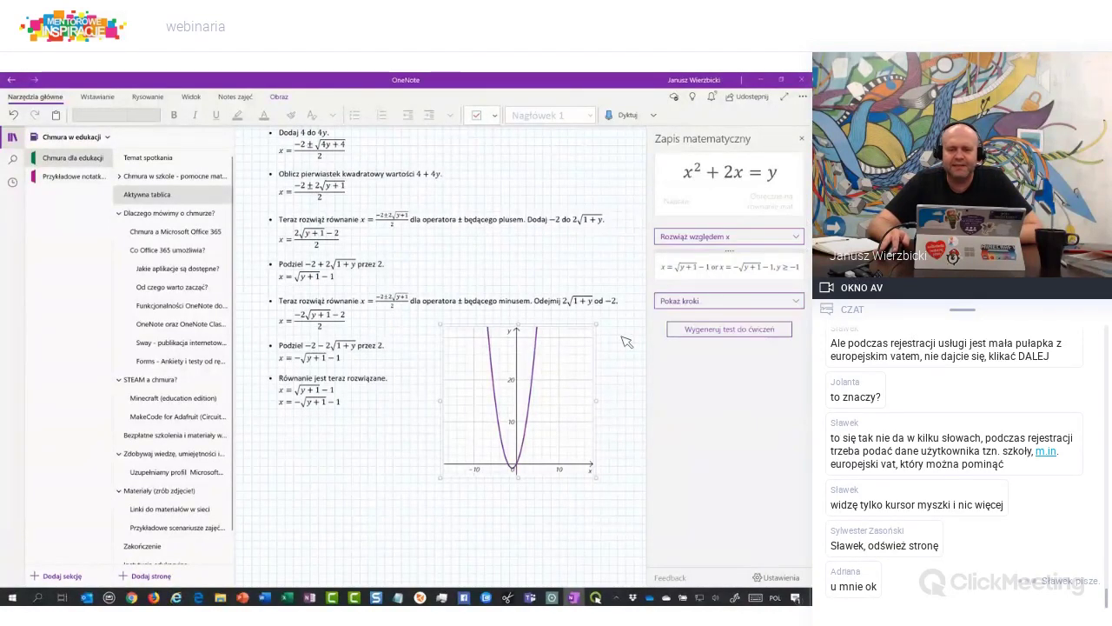
Try to generate a practice test from the equation, signing in with a Microsoft account, and close the dialog
left_click(732, 336)
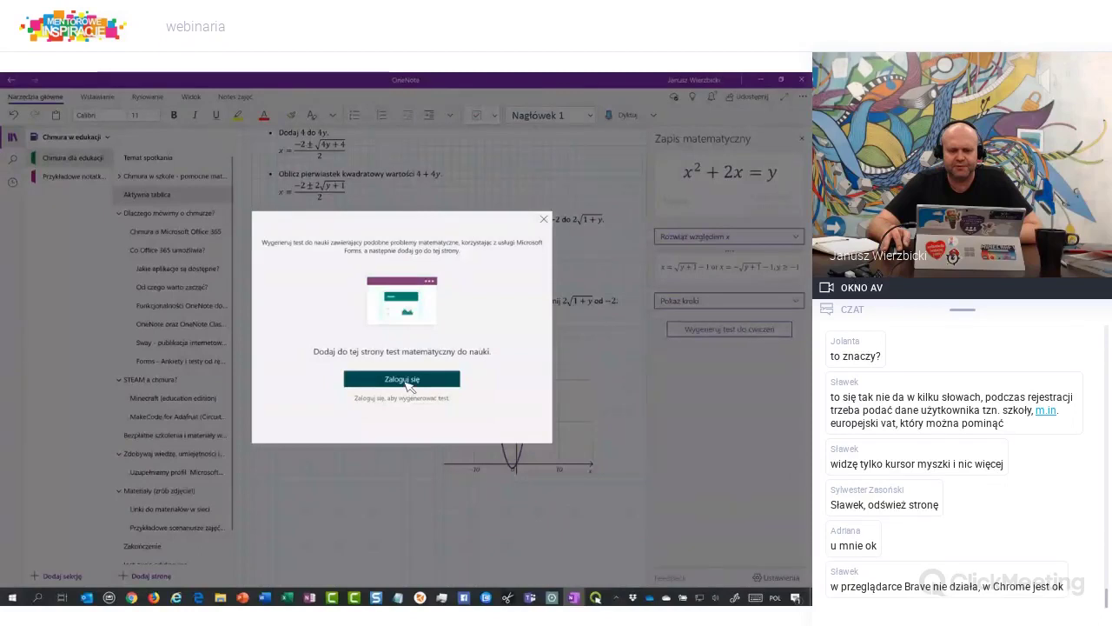
left_click(420, 382)
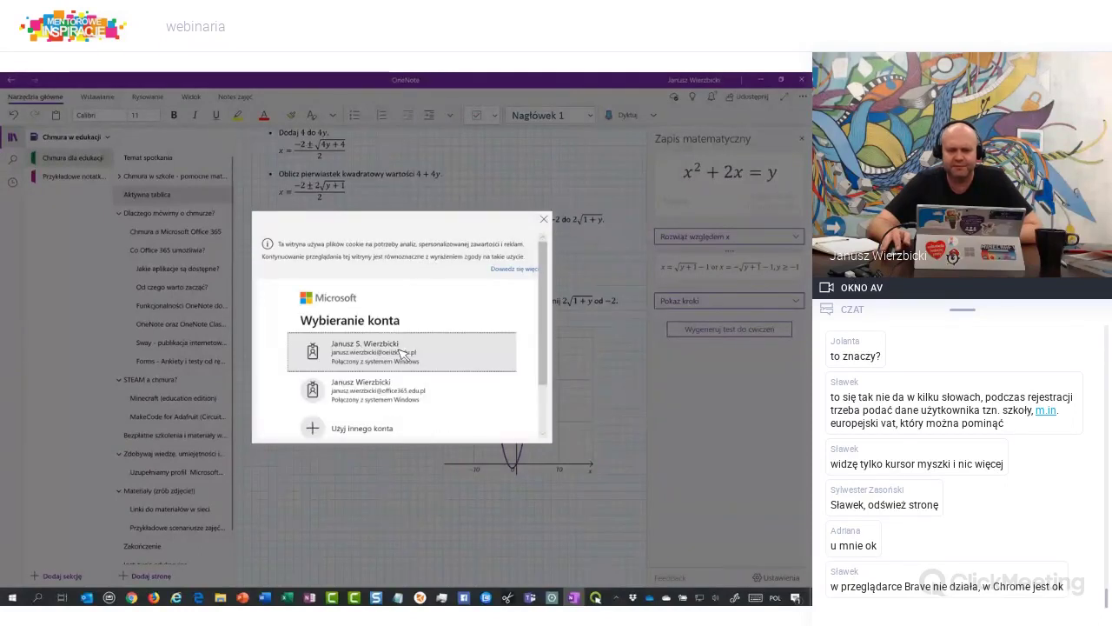
left_click(440, 407)
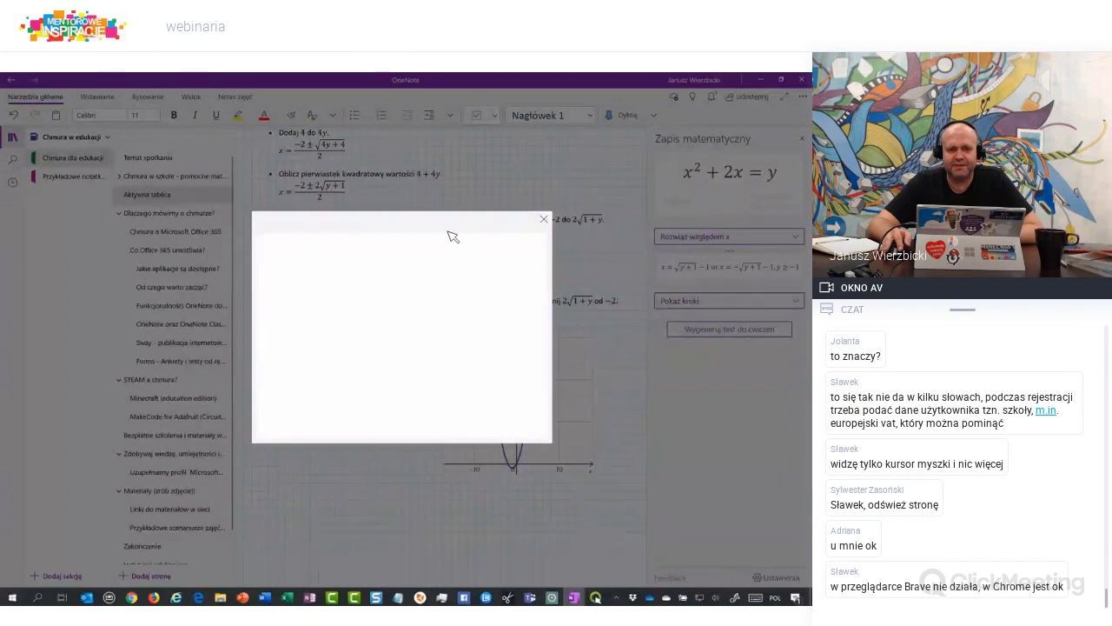
left_click(544, 219)
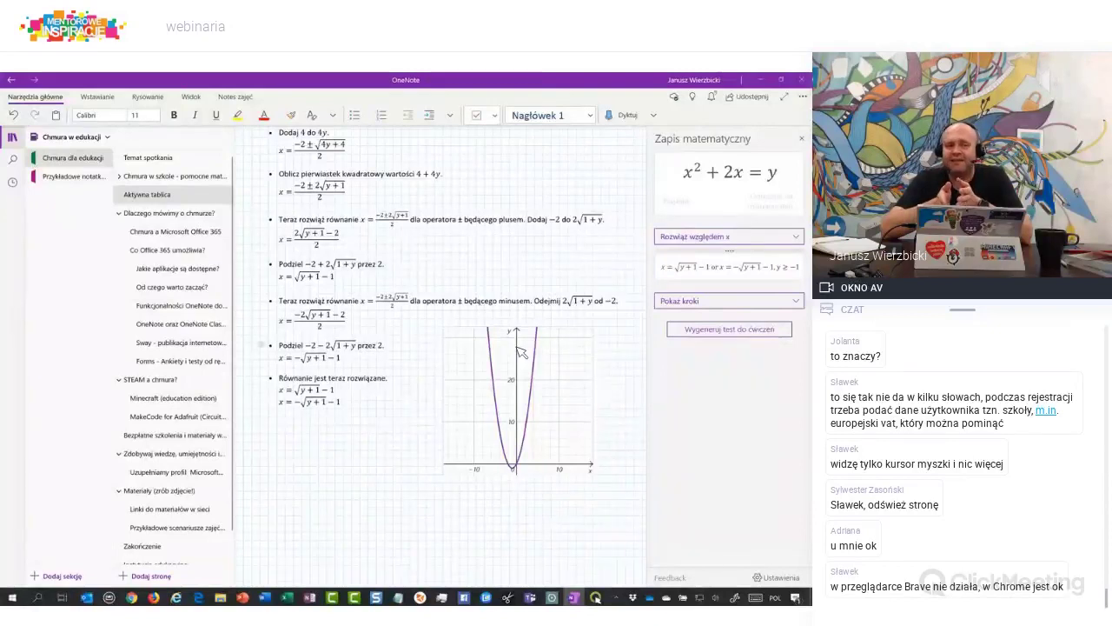
Open the butterfly lesson page in the sample notes section and draw red ink arrows above the embedded video
left_click(67, 177)
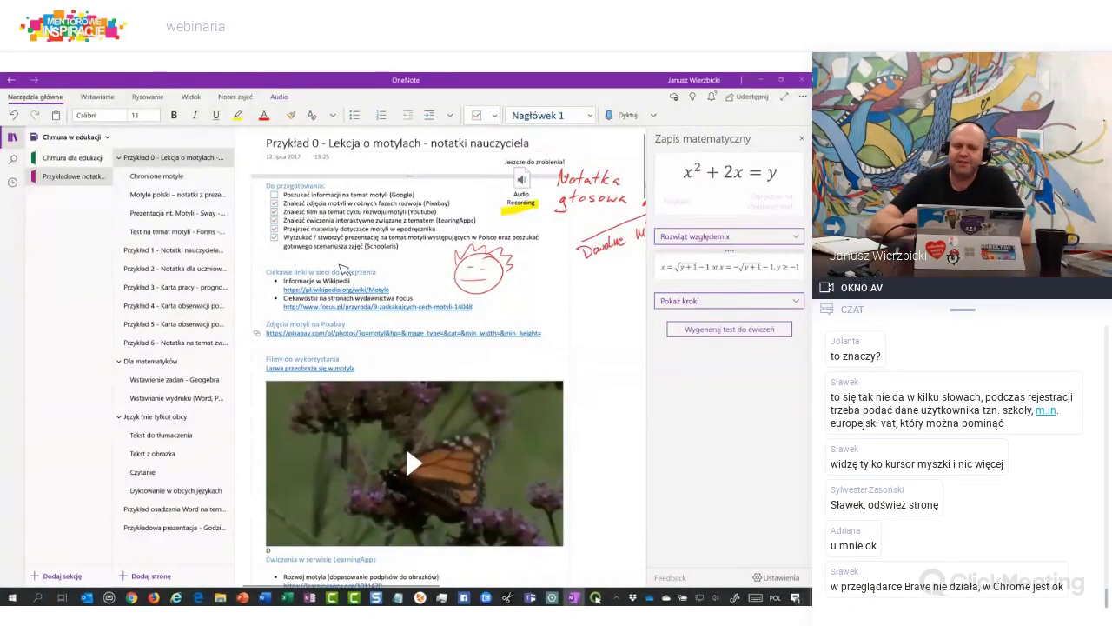
scroll(344, 269, "up", 3)
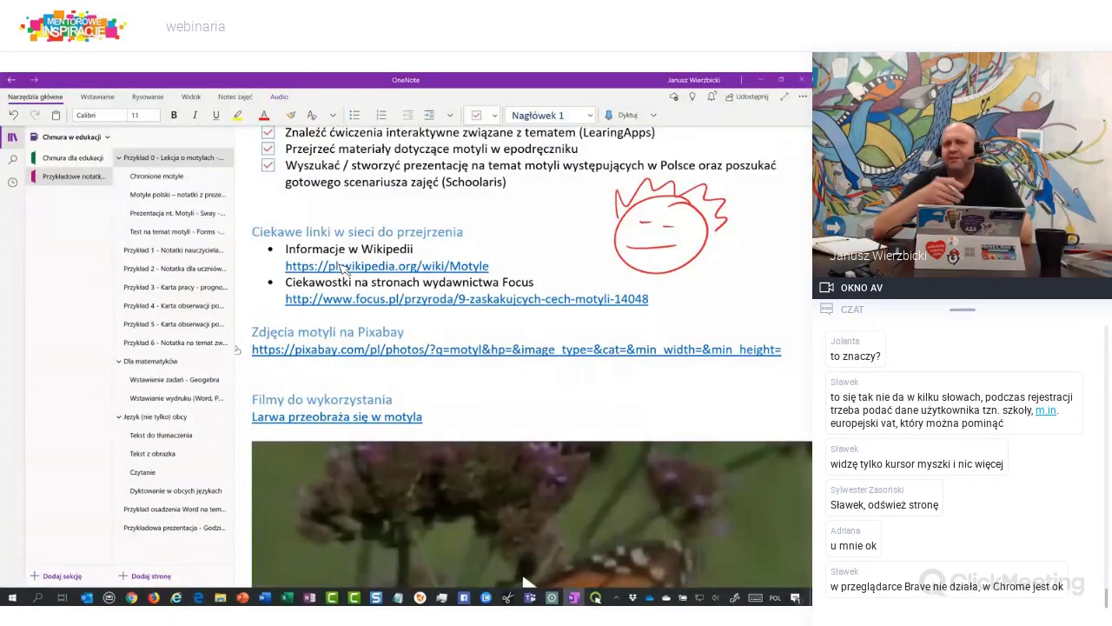
mouse_move(446, 379)
left_mouse_down()
mouse_move(600, 383)
mouse_move(622, 397)
mouse_move(494, 398)
mouse_move(500, 423)
left_mouse_up()
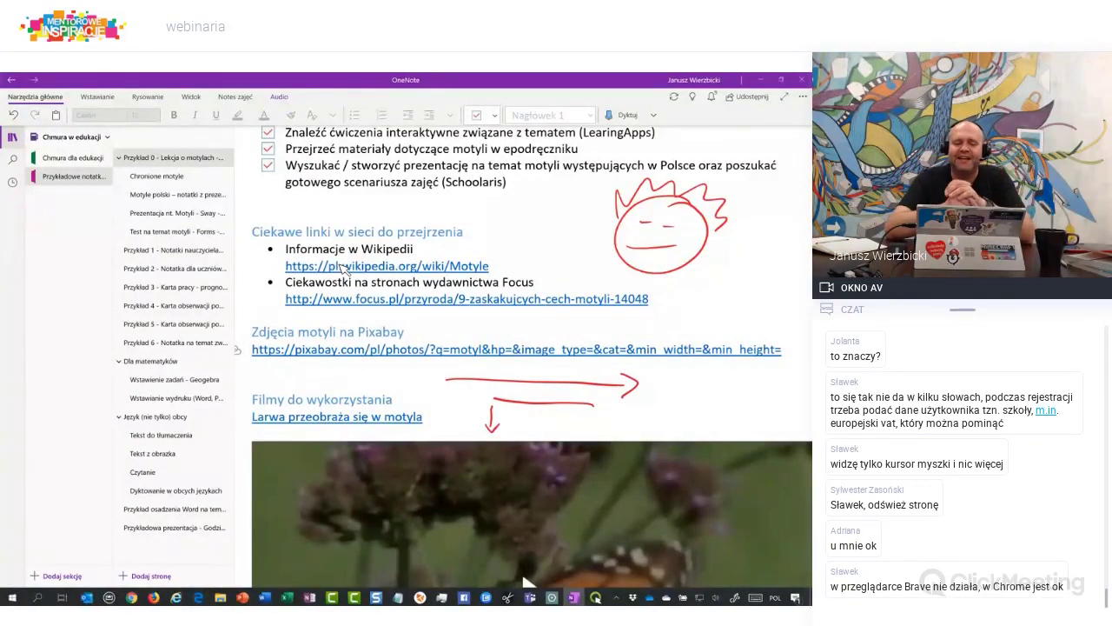
Play the embedded video "Larwa przeobraża się w motyla" on the lesson page for a few seconds and pause it
scroll(539, 287, "down", 5)
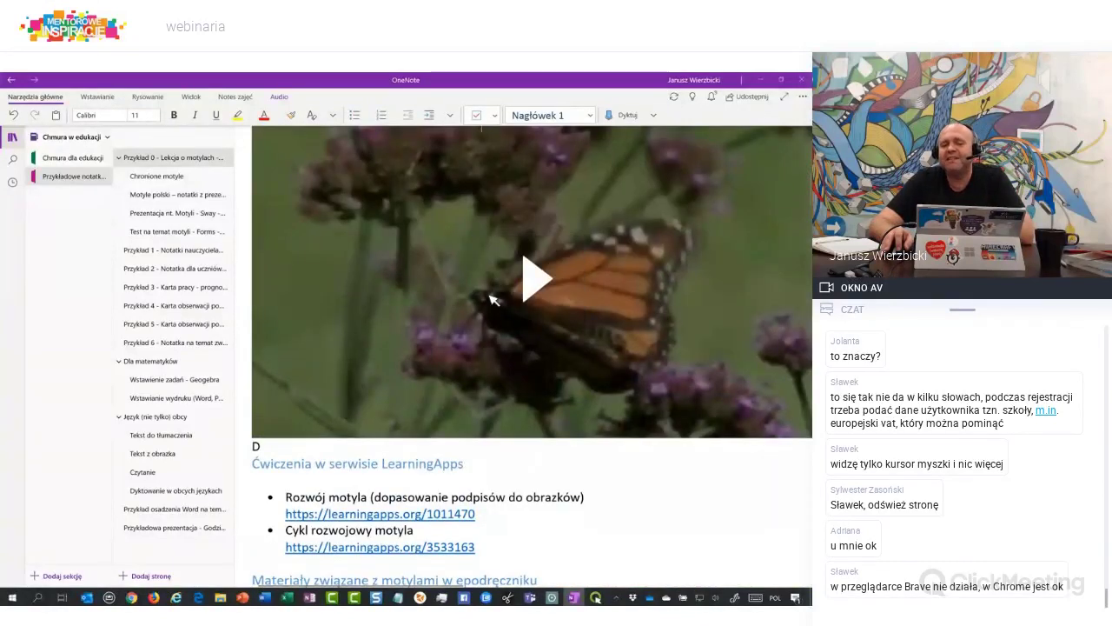
scroll(400, 318, "down", 3, "ctrl")
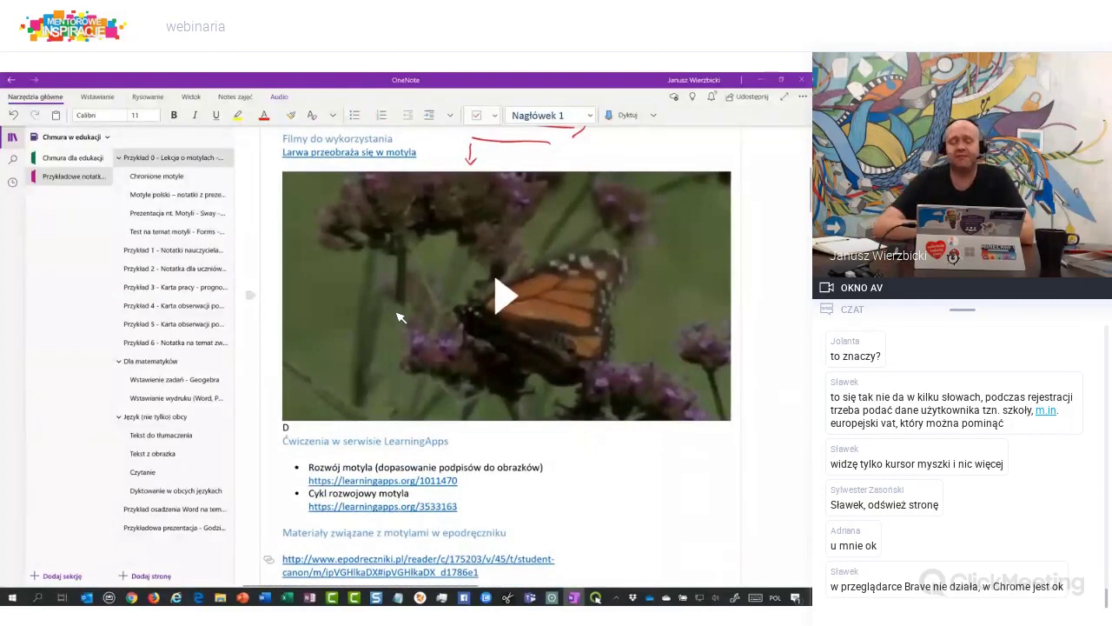
left_click(508, 294)
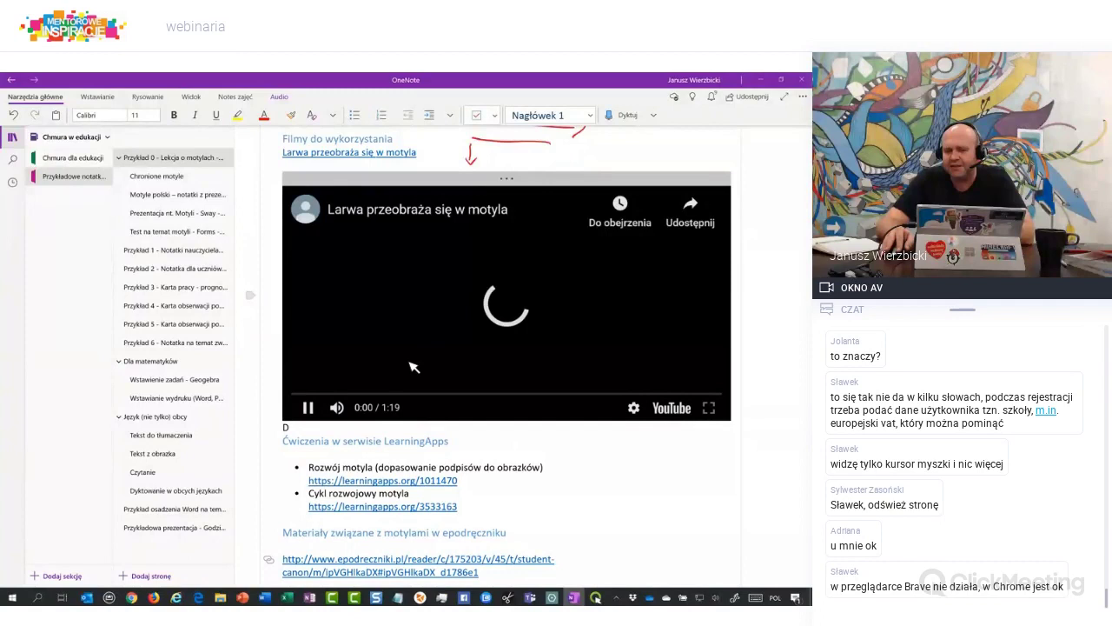
left_click(308, 408)
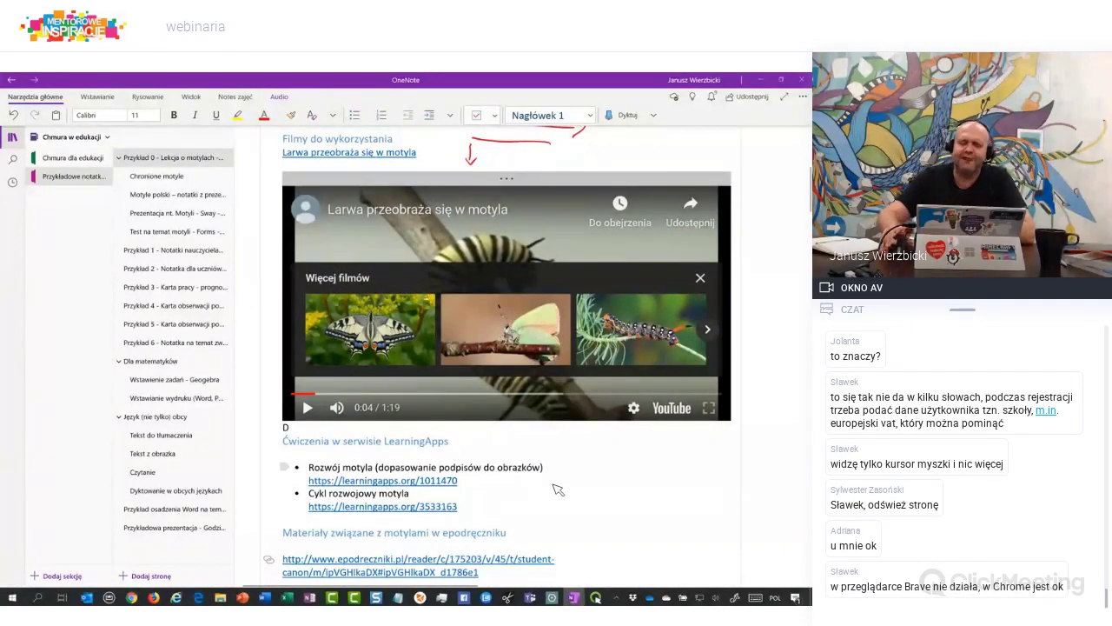
Examine the lesson page's links, attached presentation and PDF, and the lesson plan printout down to its third page
scroll(553, 487, "down", 5)
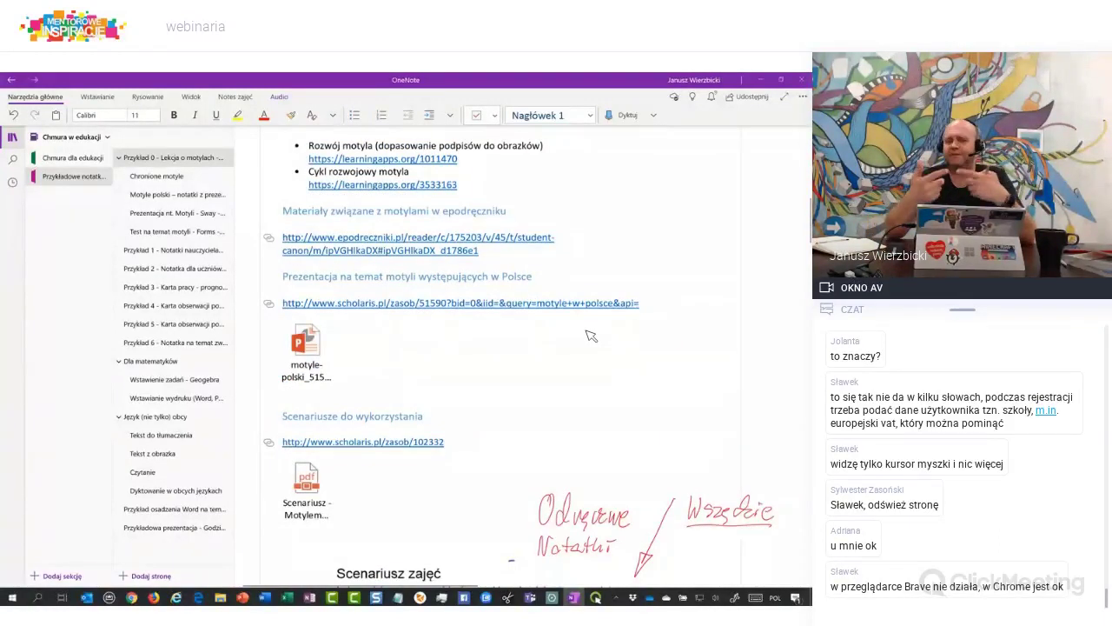
left_click(294, 369)
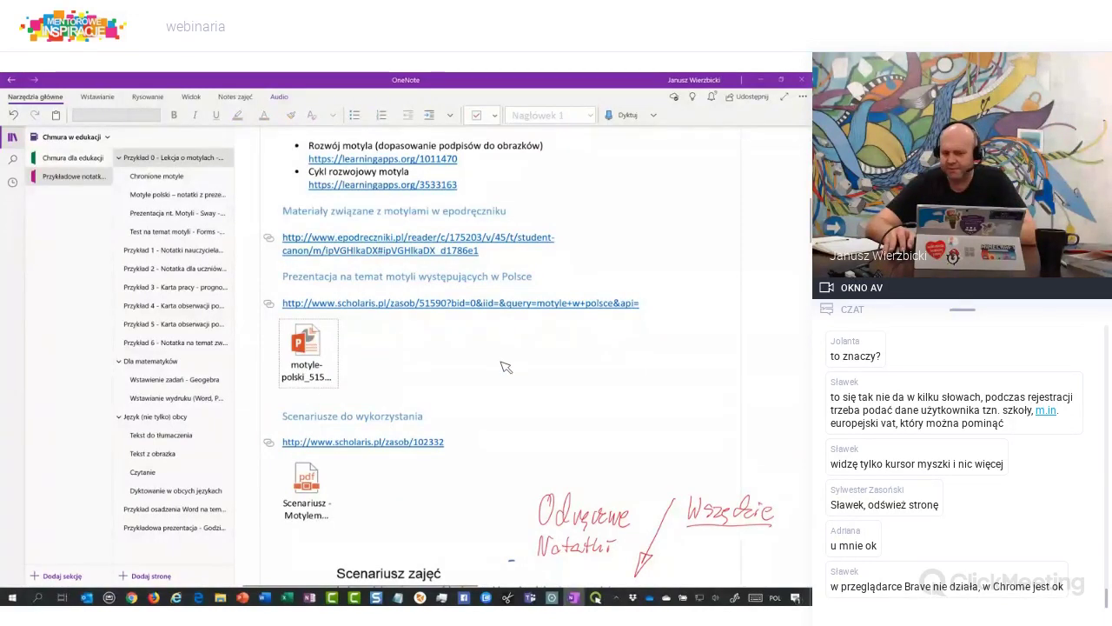
scroll(505, 367, "down", 2)
scroll(505, 367, "down", 2)
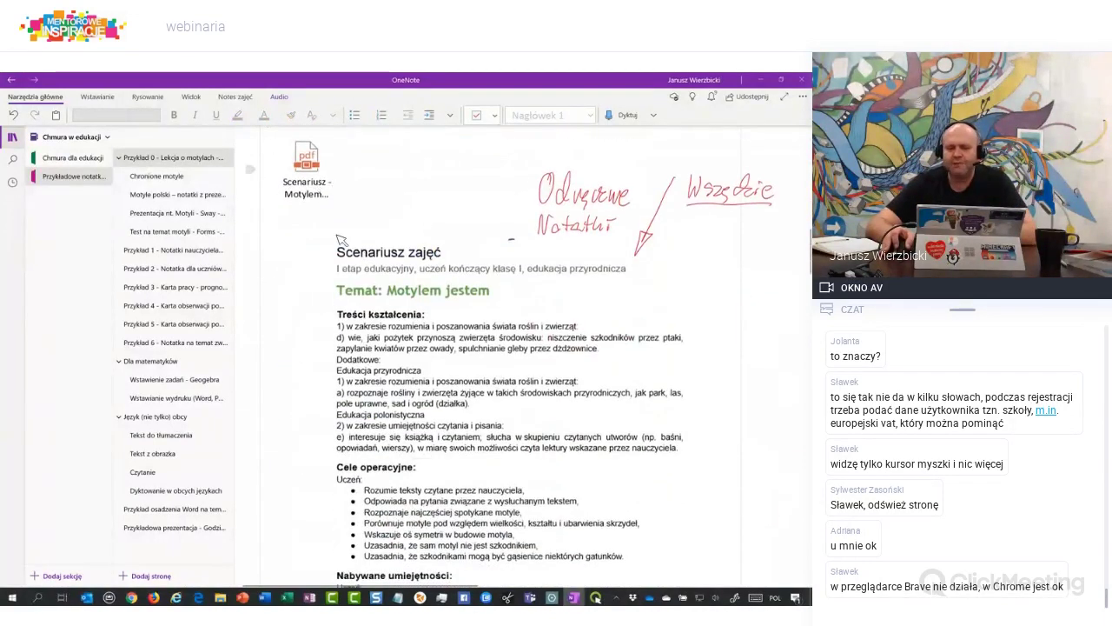
scroll(472, 252, "down", 10)
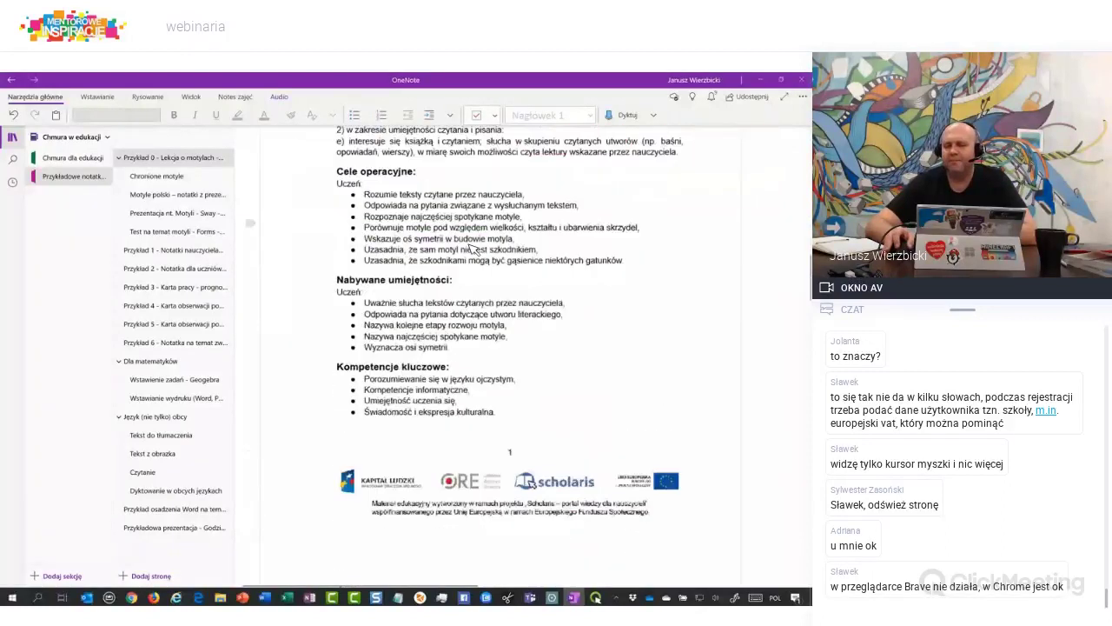
scroll(470, 255, "down", 5)
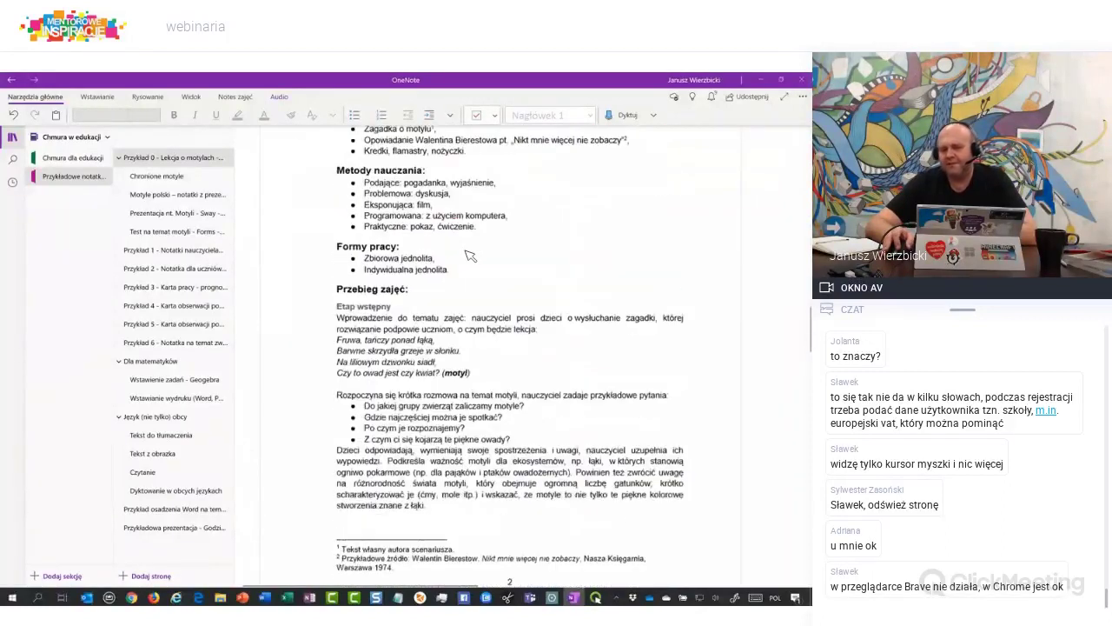
scroll(470, 255, "down", 4)
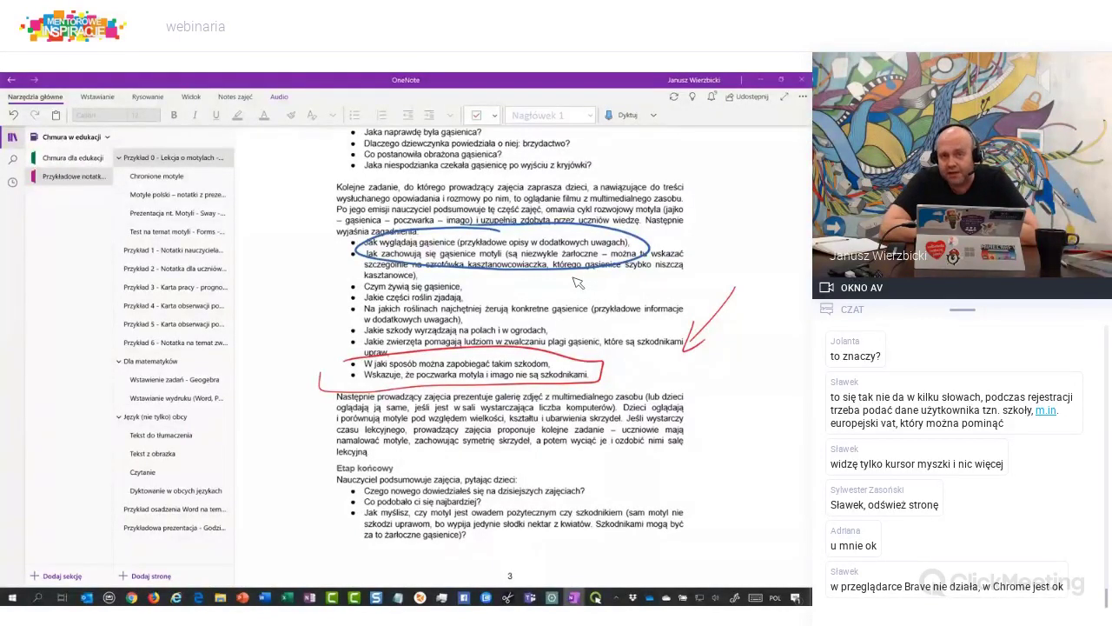
left_click(680, 361)
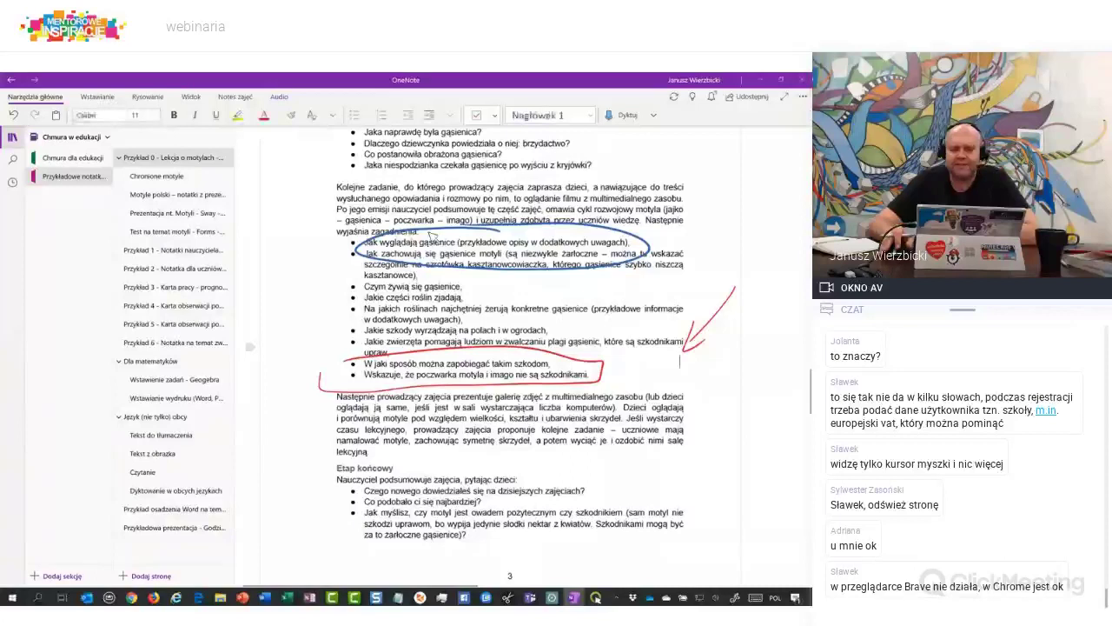
Open the "Przykład 1" teacher notes page and look over its weather videos, interactive exercises and attached documents
left_click(172, 253)
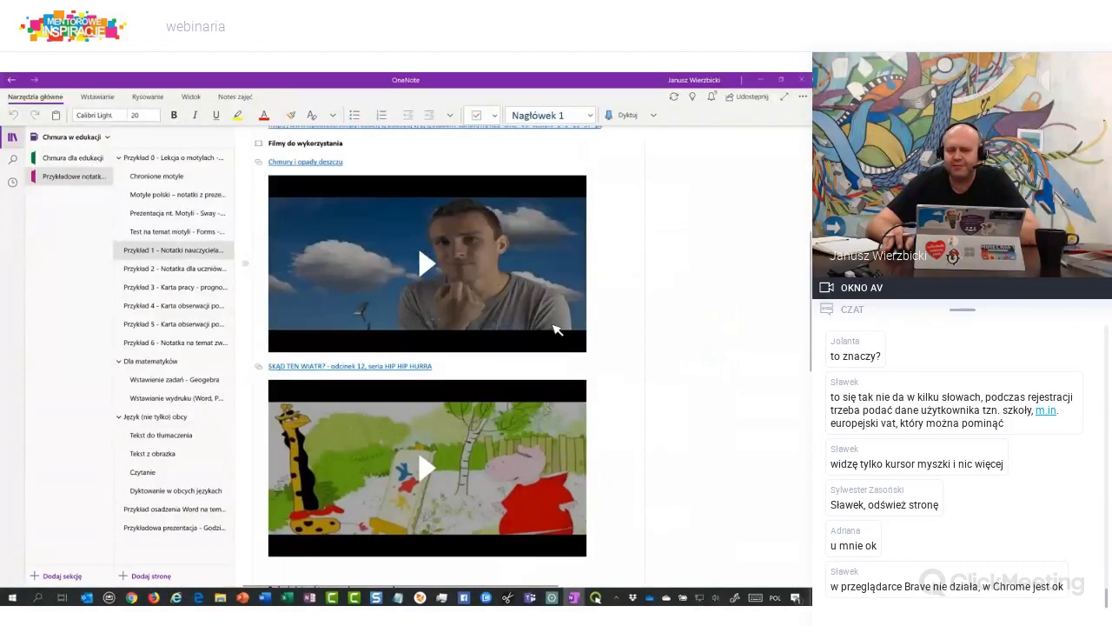
scroll(556, 328, "down", 10)
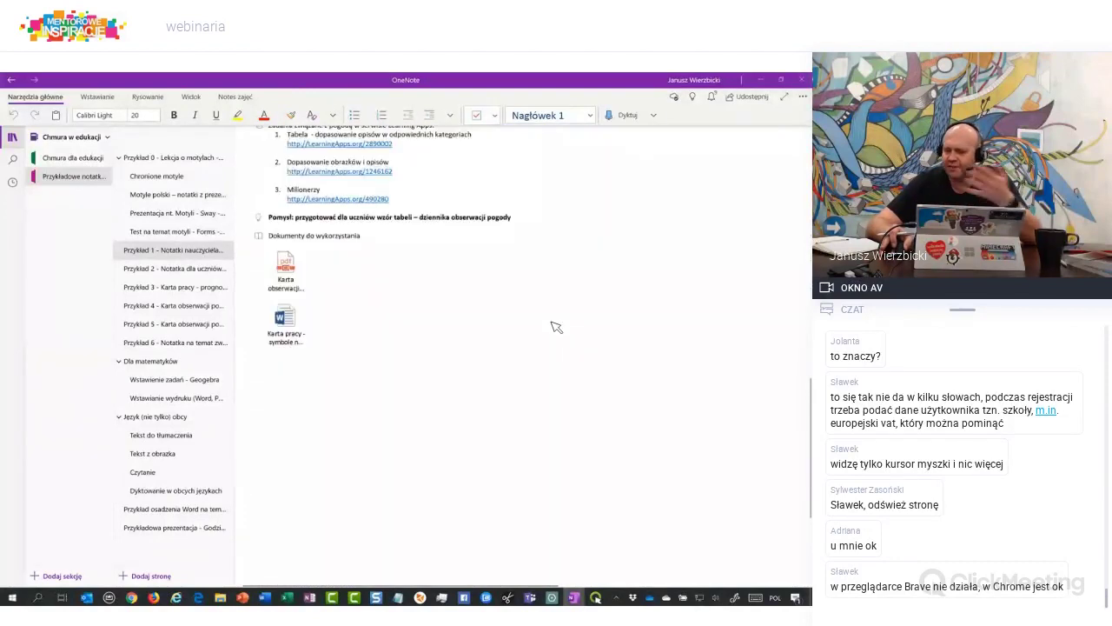
scroll(557, 326, "up", 5)
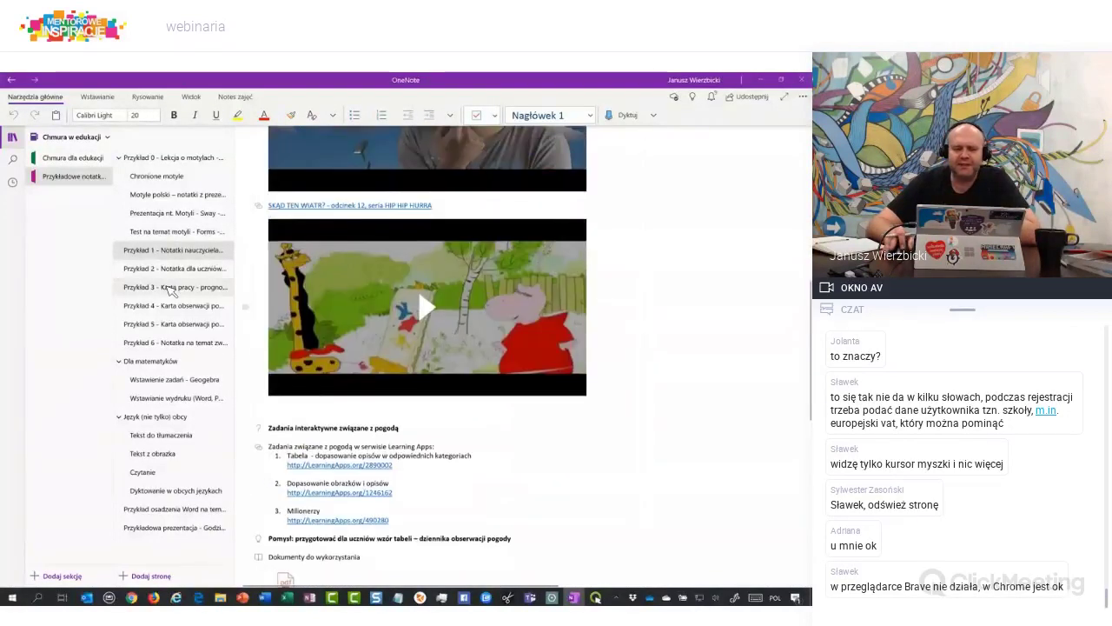
On the "Przykład 3 - Karta pracy - prognoza pogody" page, underline row 1's handwritten description and enter "Coś dopisać..." in row 3
left_click(172, 287)
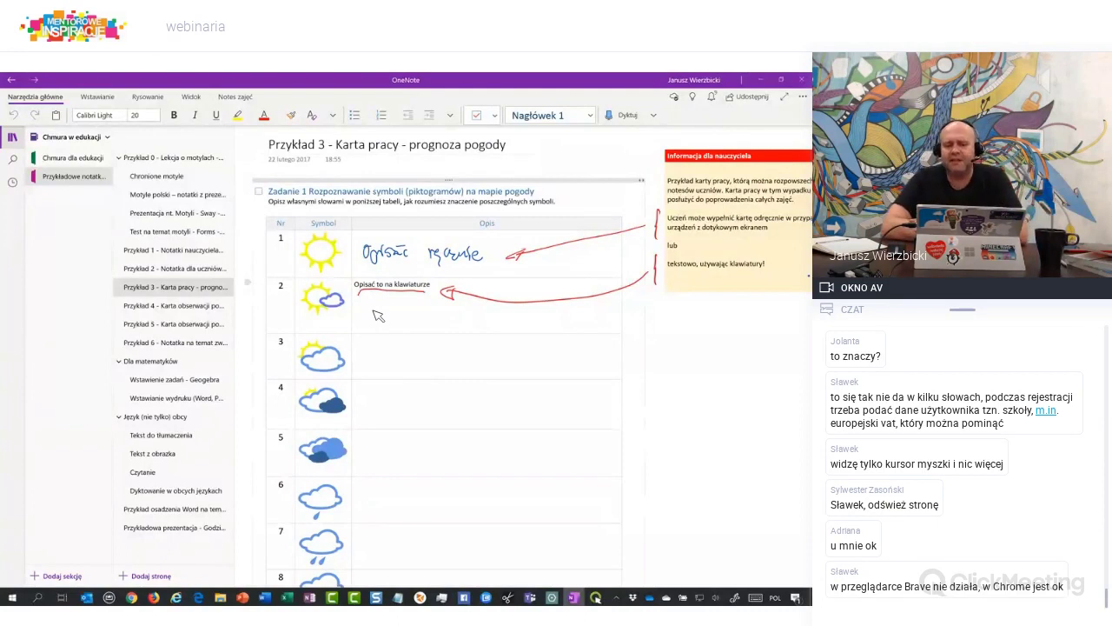
left_click_drag(363, 271, 492, 271)
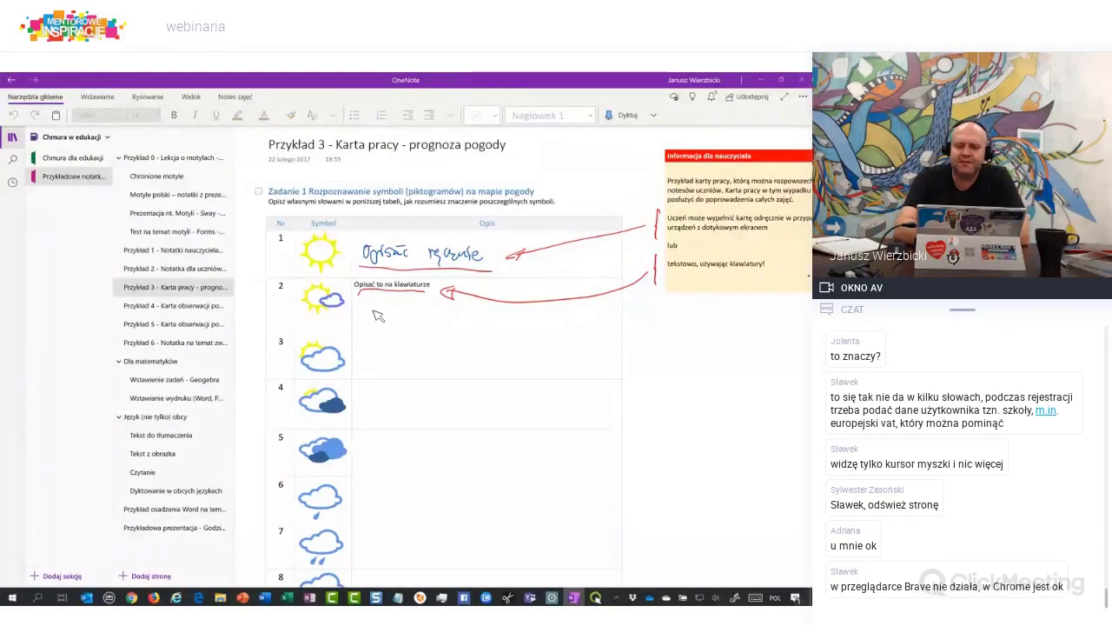
left_click(376, 361)
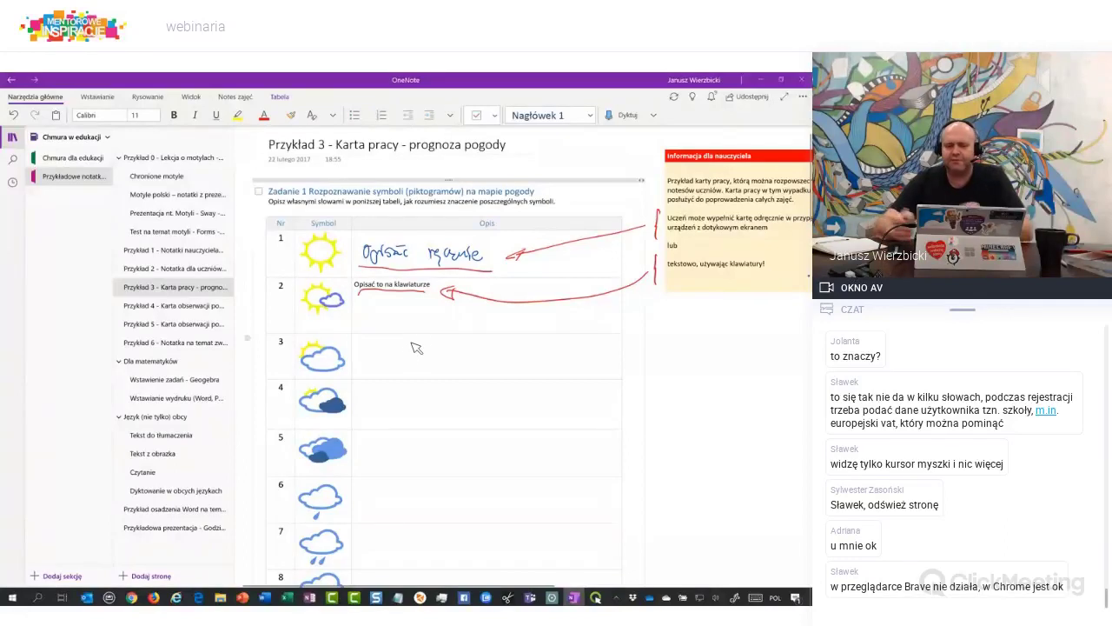
type("Coś dopis")
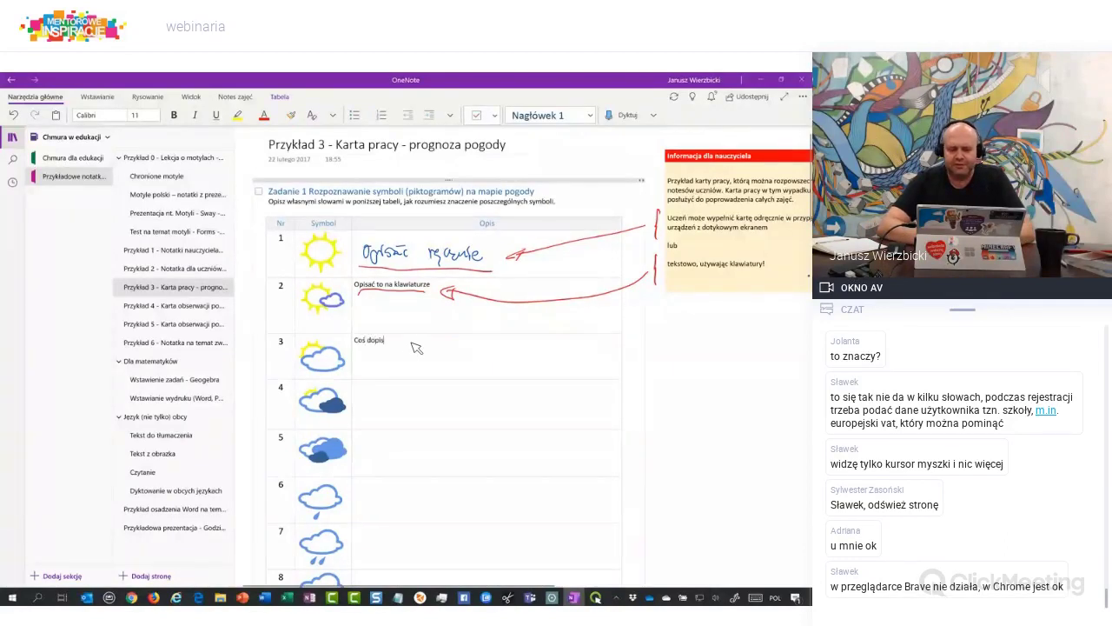
type("ać...")
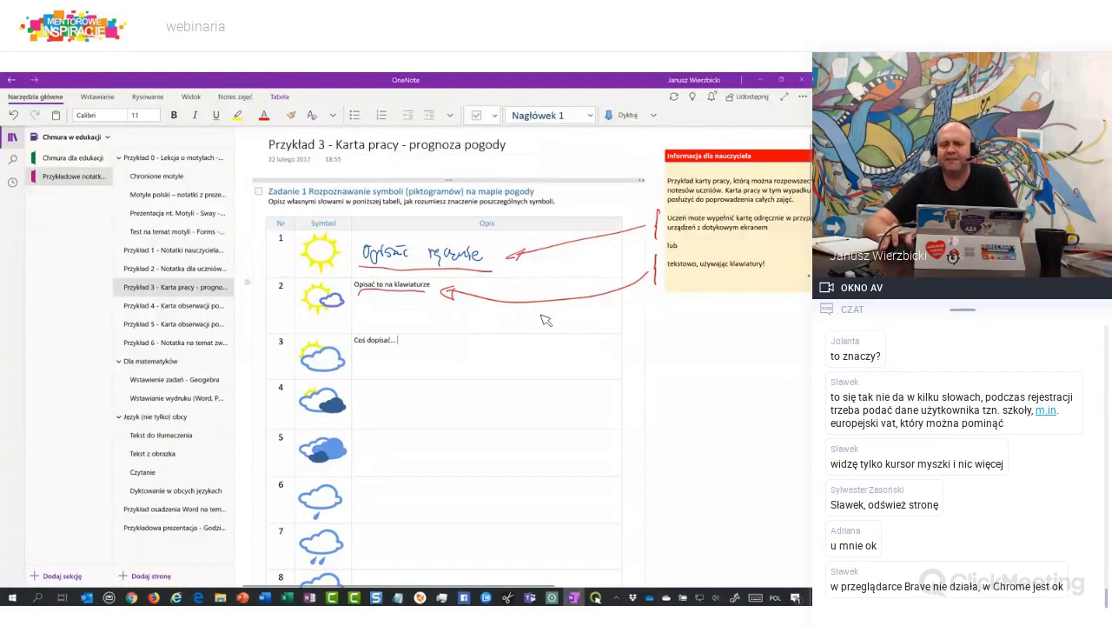
Circle the attached contour map file under "Pliki do pobrania" in red ink
scroll(545, 321, "down", 10)
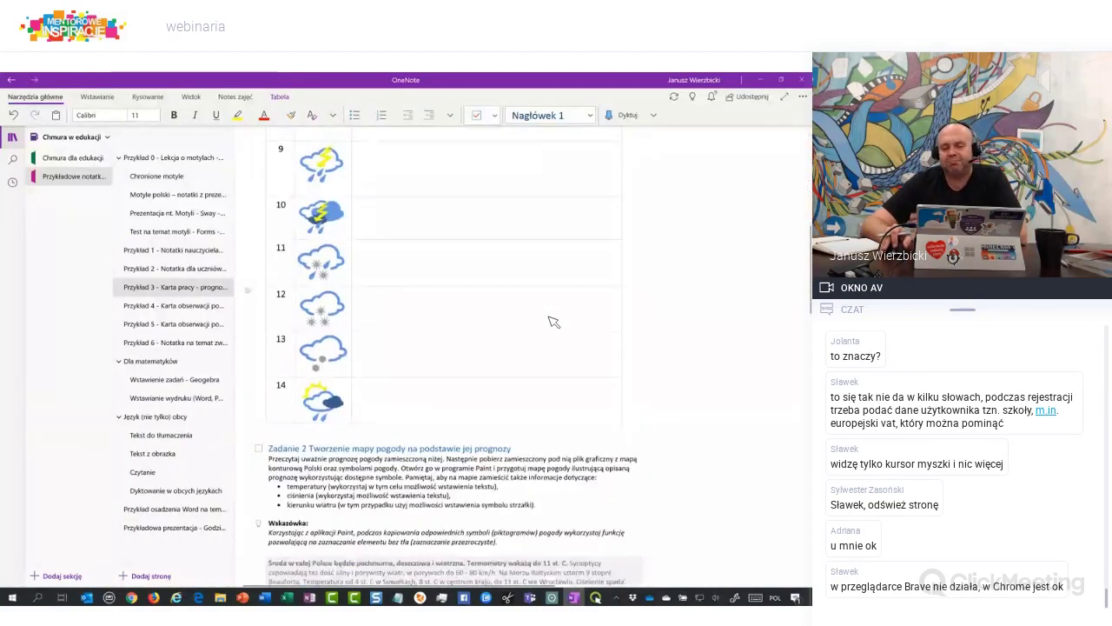
scroll(551, 320, "down", 6)
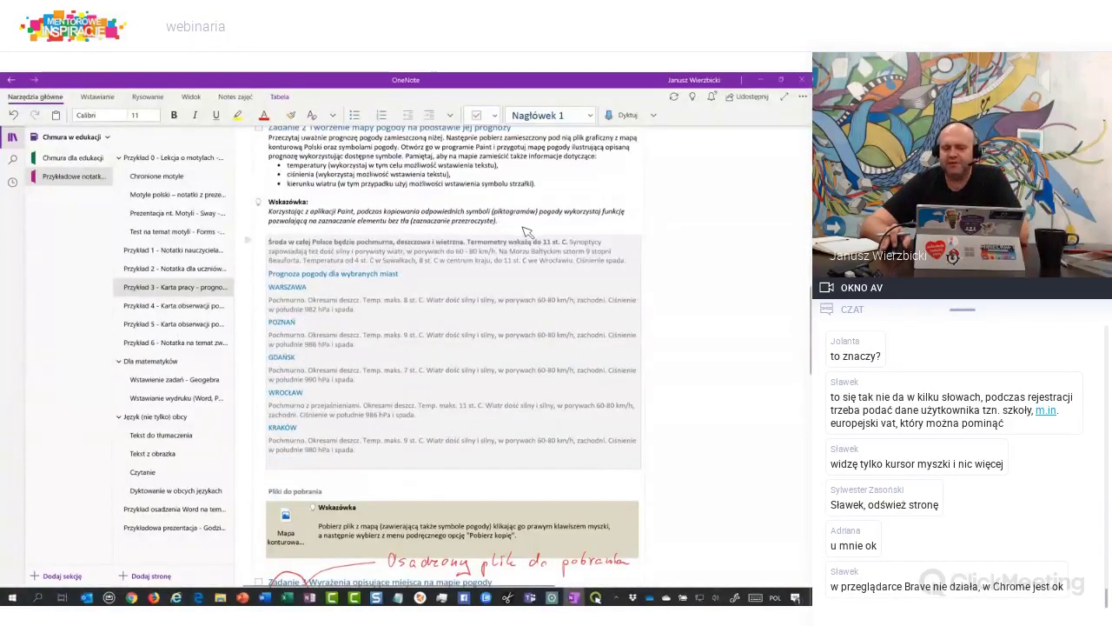
scroll(521, 244, "up", 3)
scroll(467, 253, "down", 3)
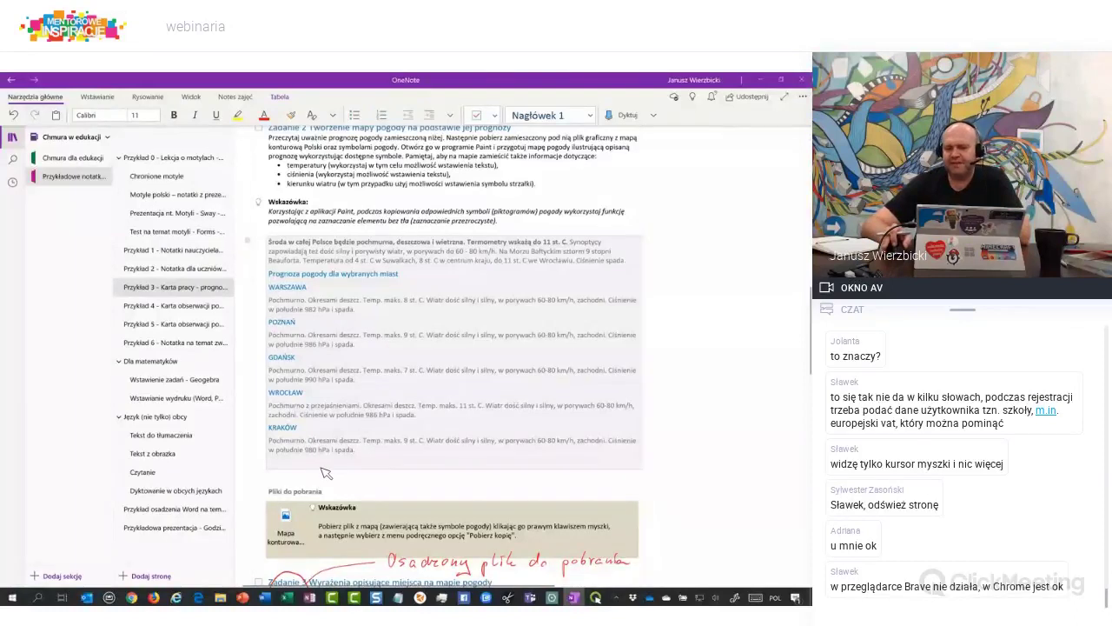
left_click(288, 518)
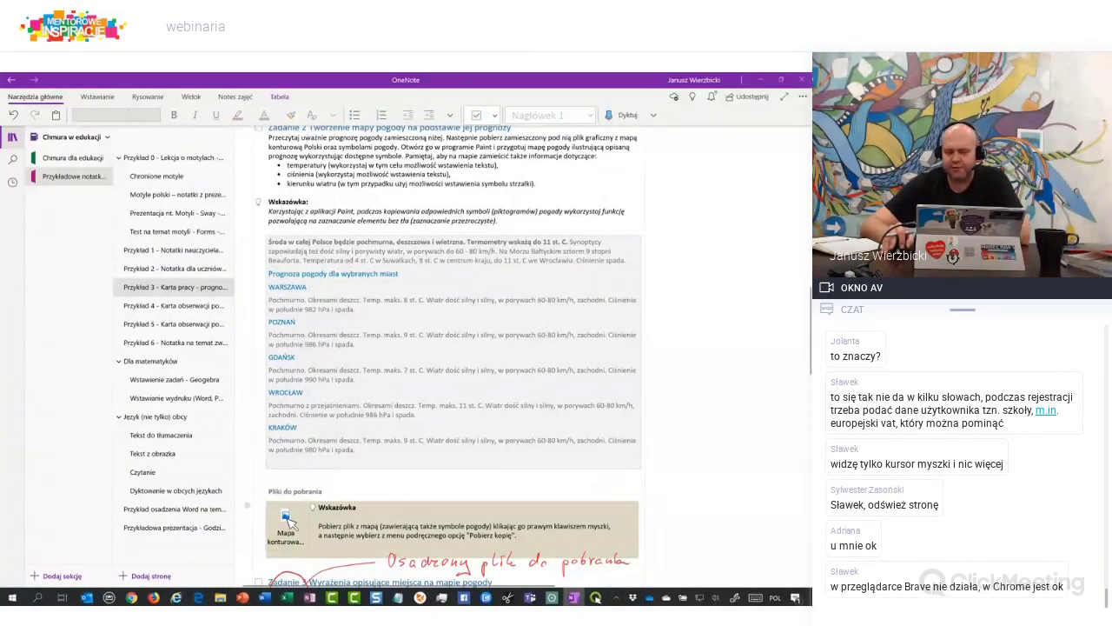
mouse_move(346, 491)
left_mouse_down()
mouse_move(287, 480)
mouse_move(324, 551)
mouse_move(341, 495)
left_mouse_up()
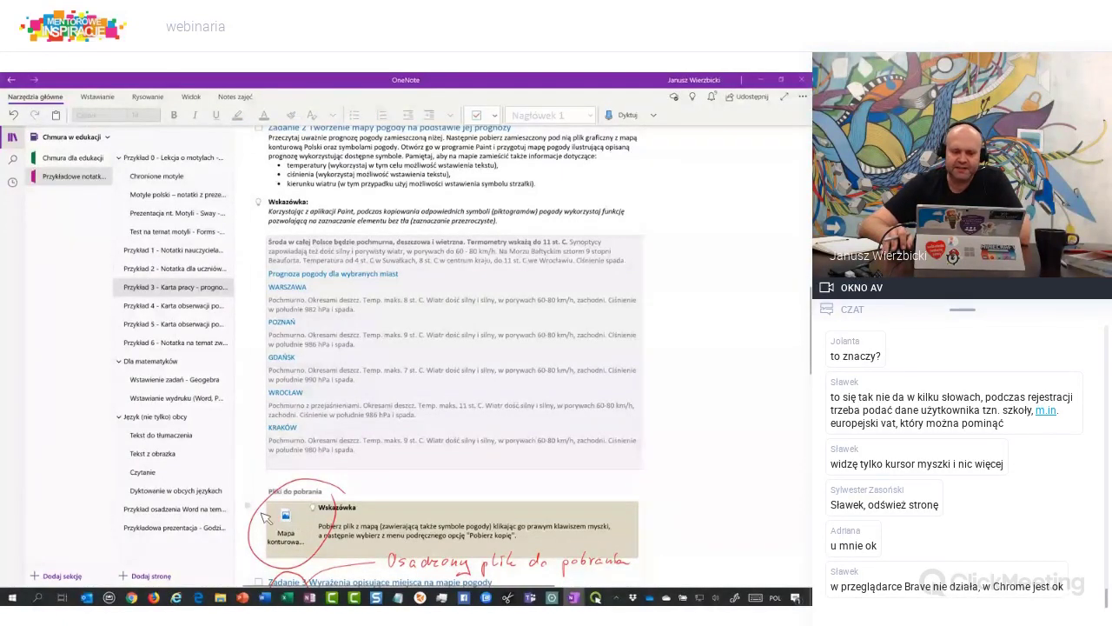
Open the attached contour map file under "Pliki do pobrania", view the map with its weather symbols, and close it
left_click(286, 528)
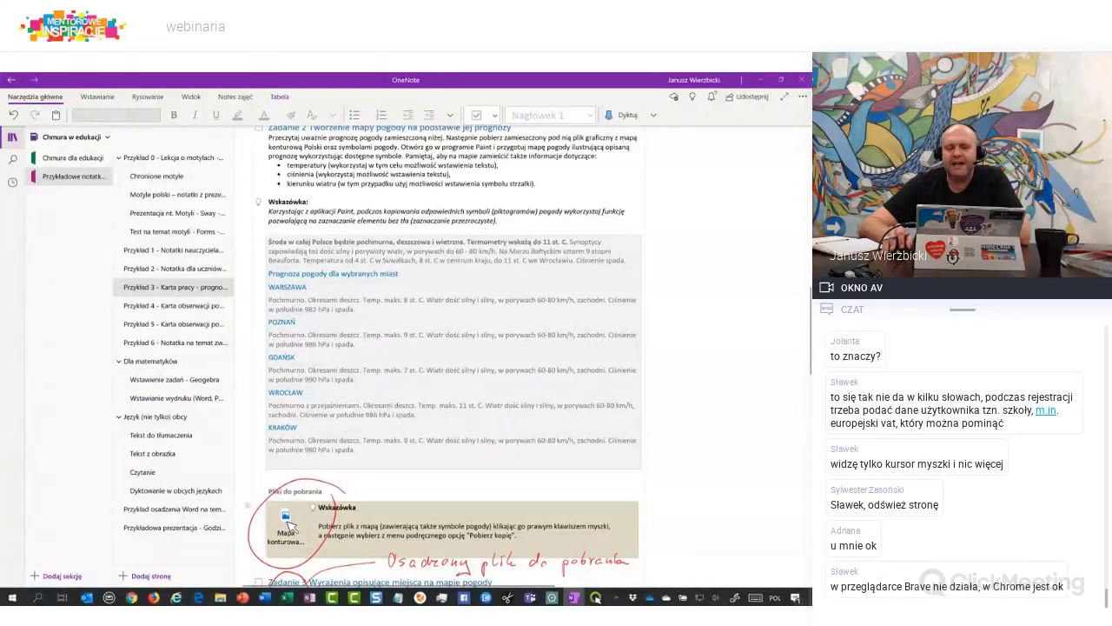
double_click(291, 526)
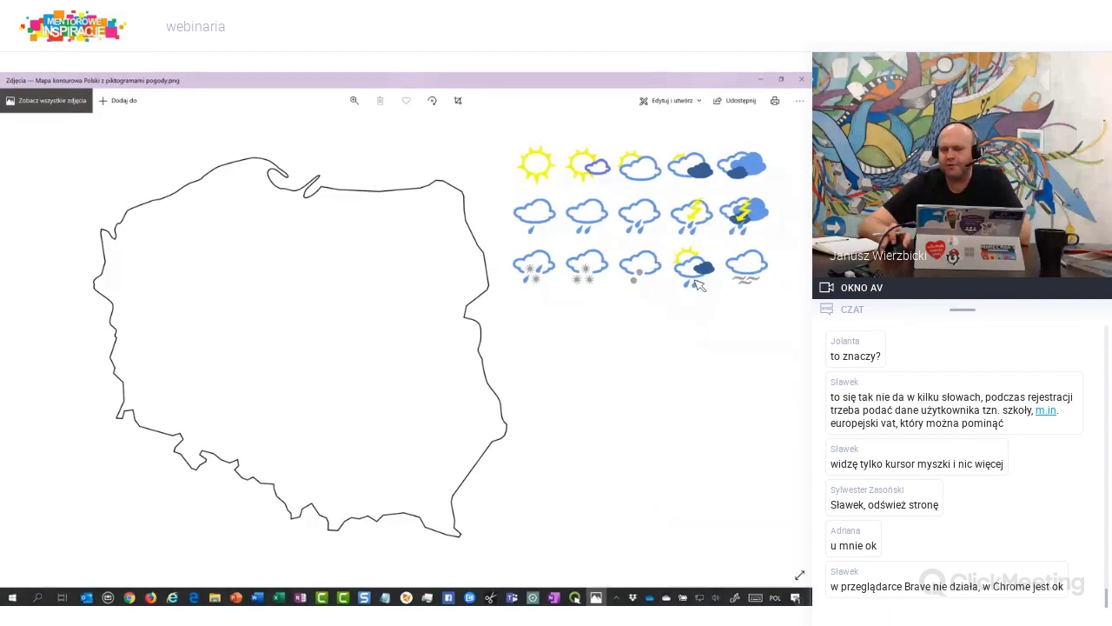
left_click(802, 80)
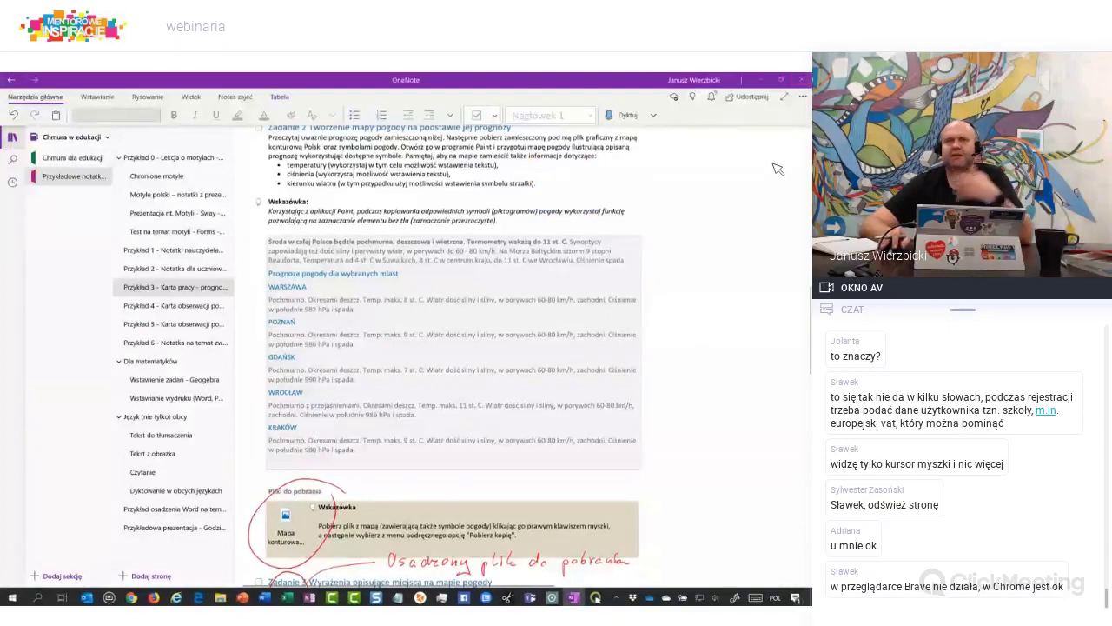
Look over the rest of the weather worksheet, from the task 3 forecast video to the audio recording hint in task 5
scroll(778, 169, "down", 3)
scroll(778, 169, "down", 8)
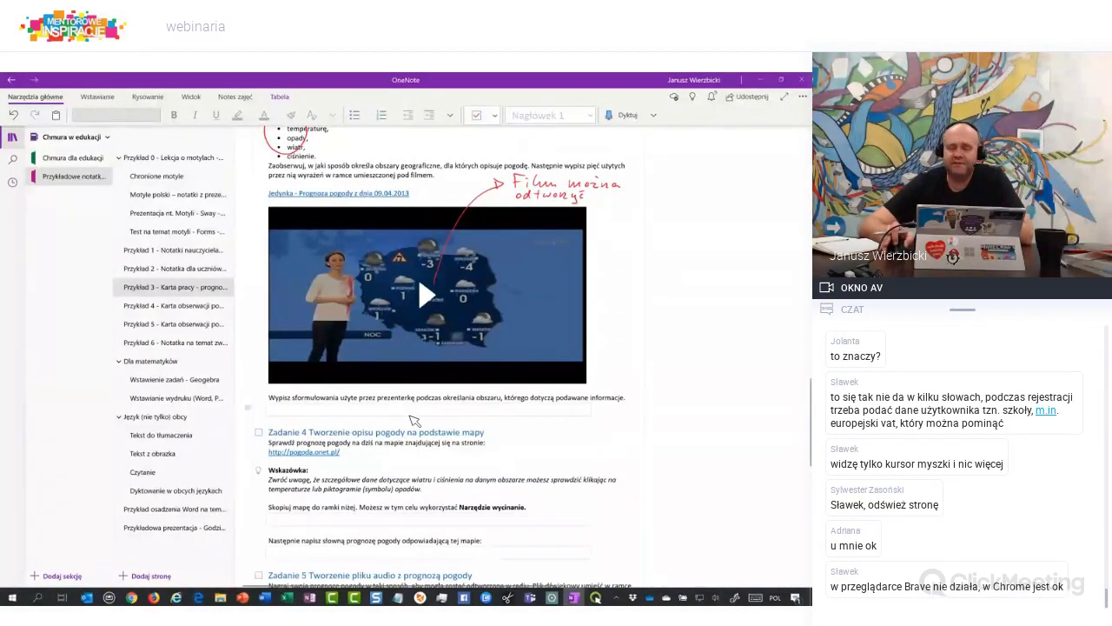
scroll(524, 392, "down", 5)
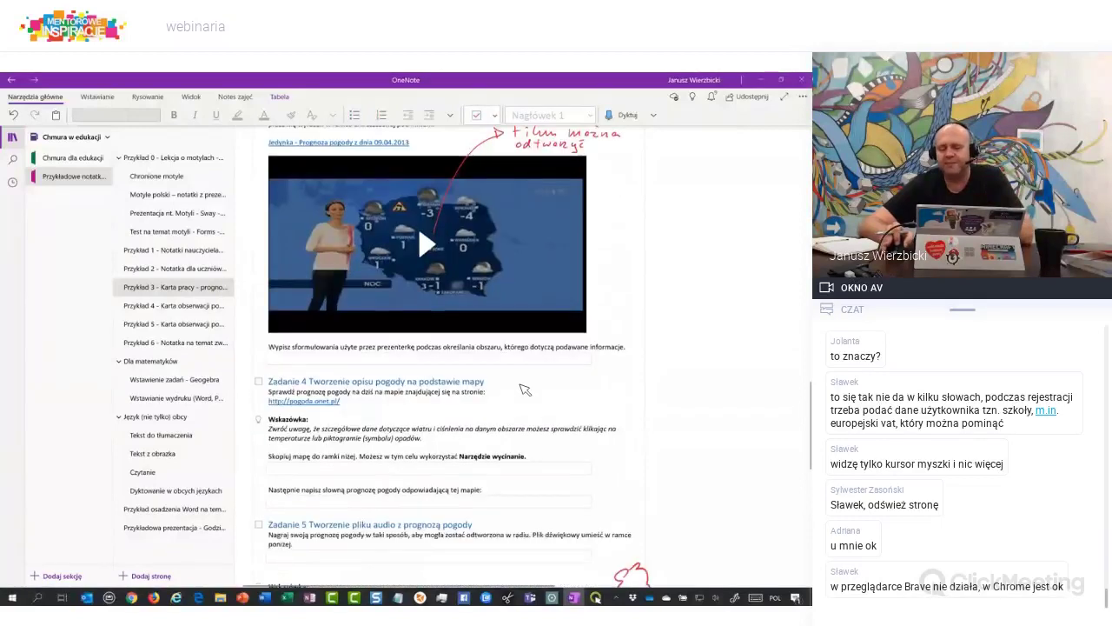
scroll(524, 392, "down", 3)
scroll(524, 393, "up", 2)
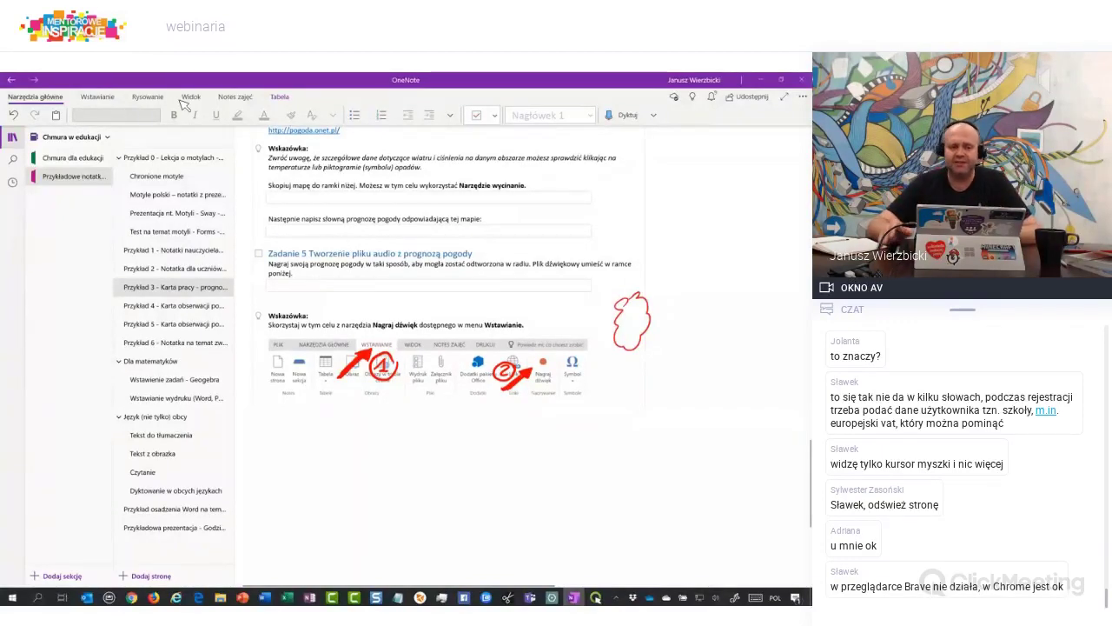
Add a page titled "Nowa notatka" and write "Mogę pisać...." in its body
left_click(150, 575)
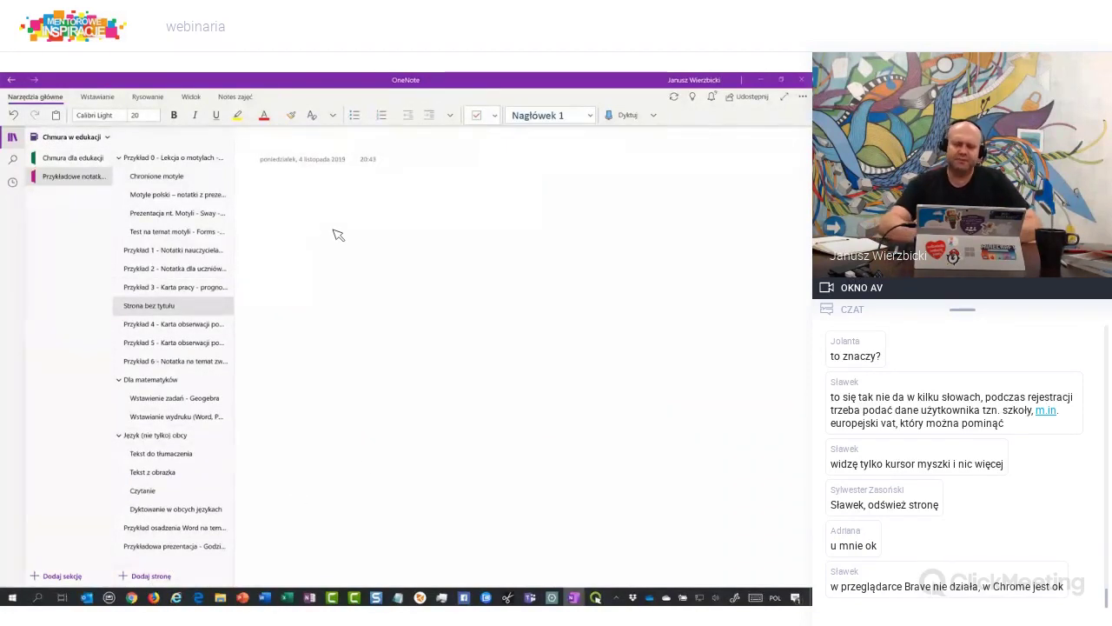
type("Nowa ")
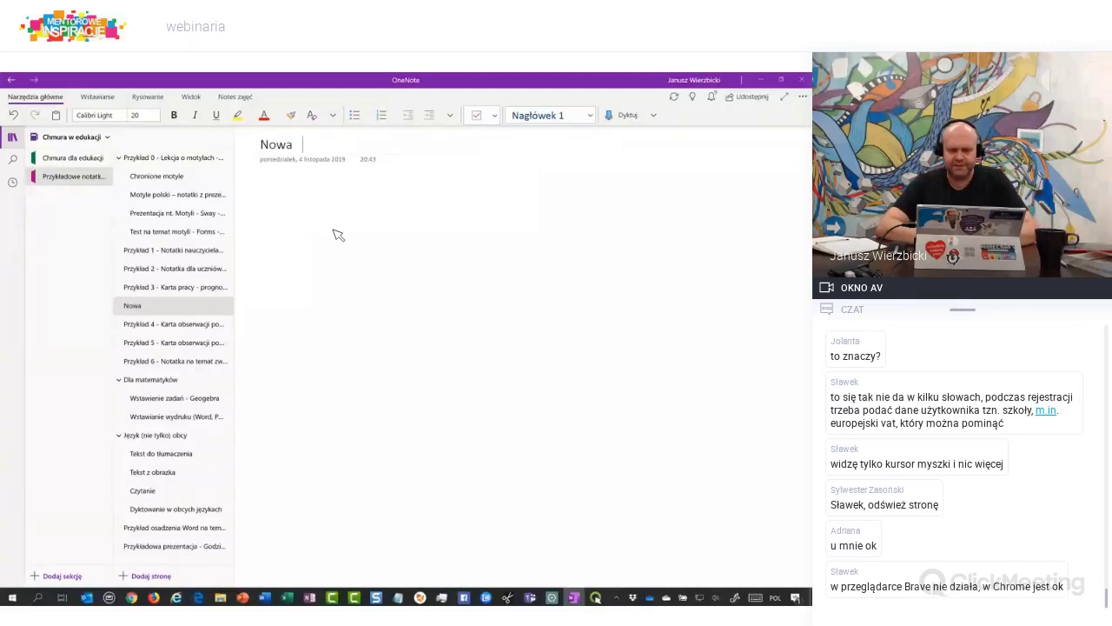
type("notatka")
left_click(261, 190)
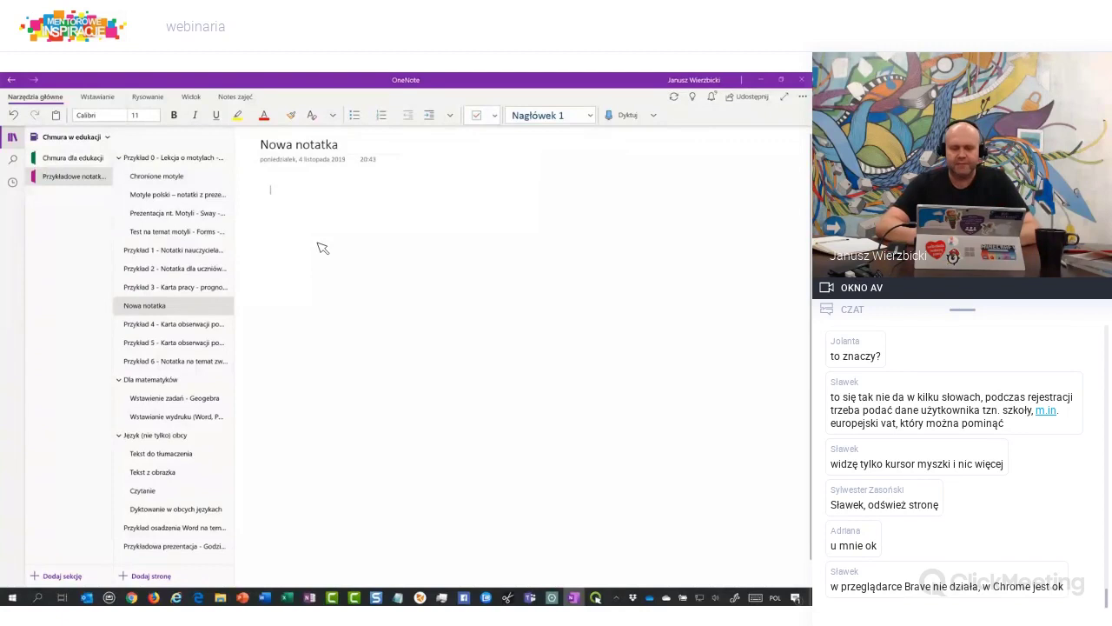
type("Mogę pisać")
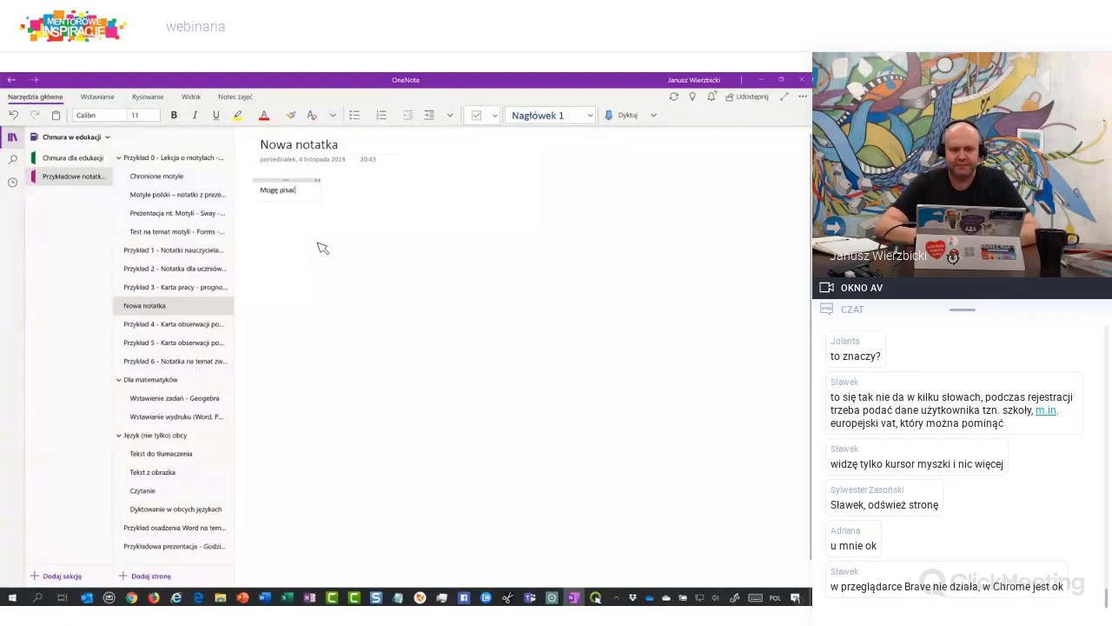
type("...")
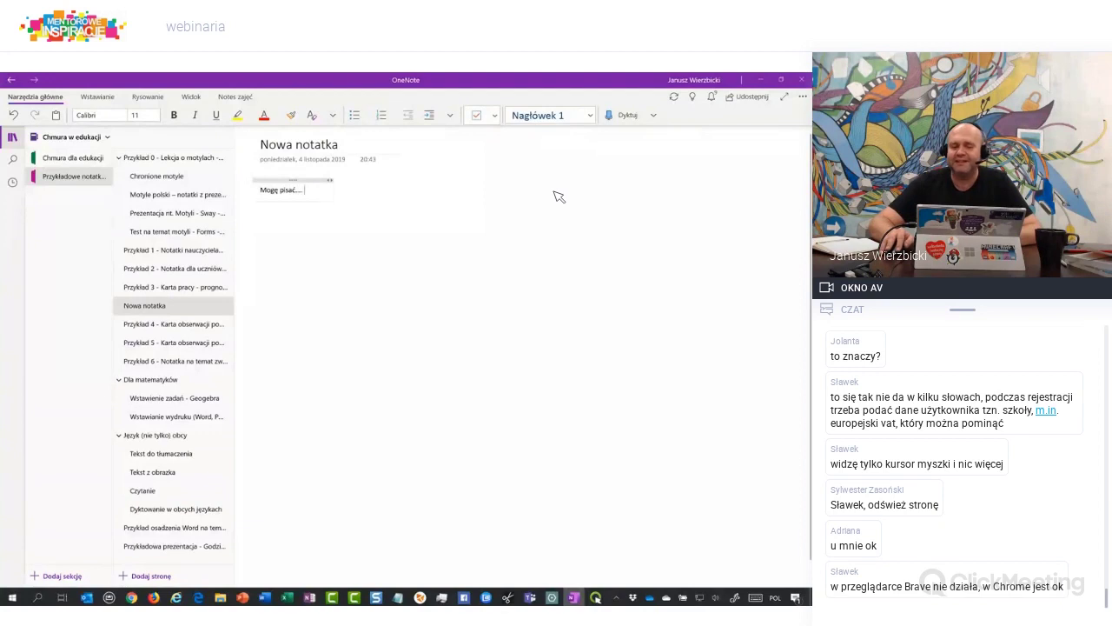
Write "To tutaj pisać..." in a separate text container beside the first text, and move it slightly down and left
left_click(546, 253)
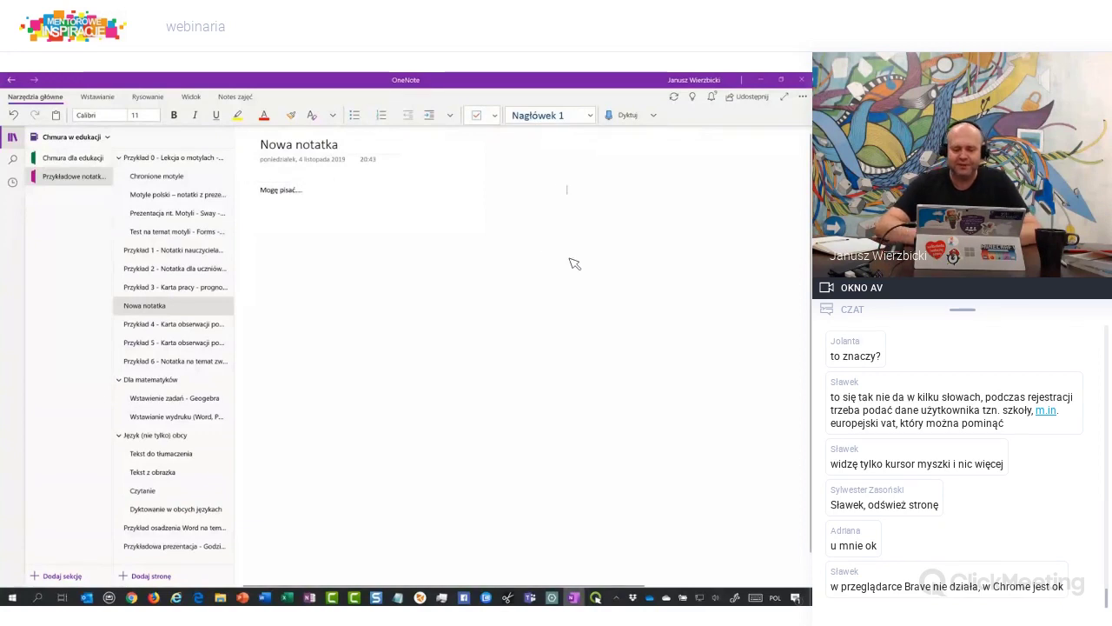
type("To tu")
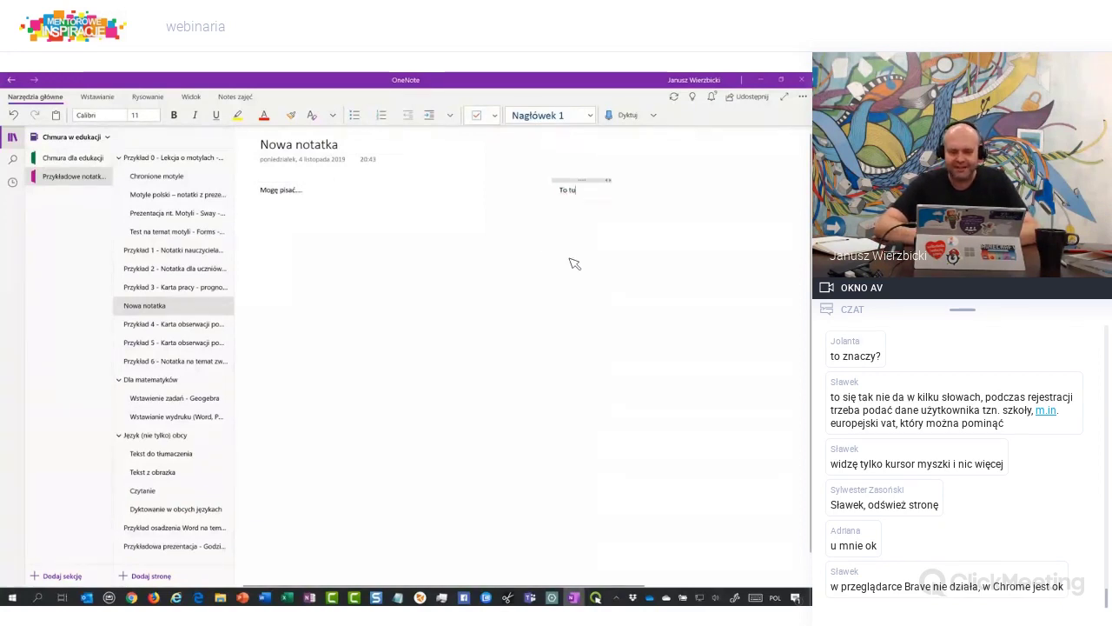
type("taj pisać...")
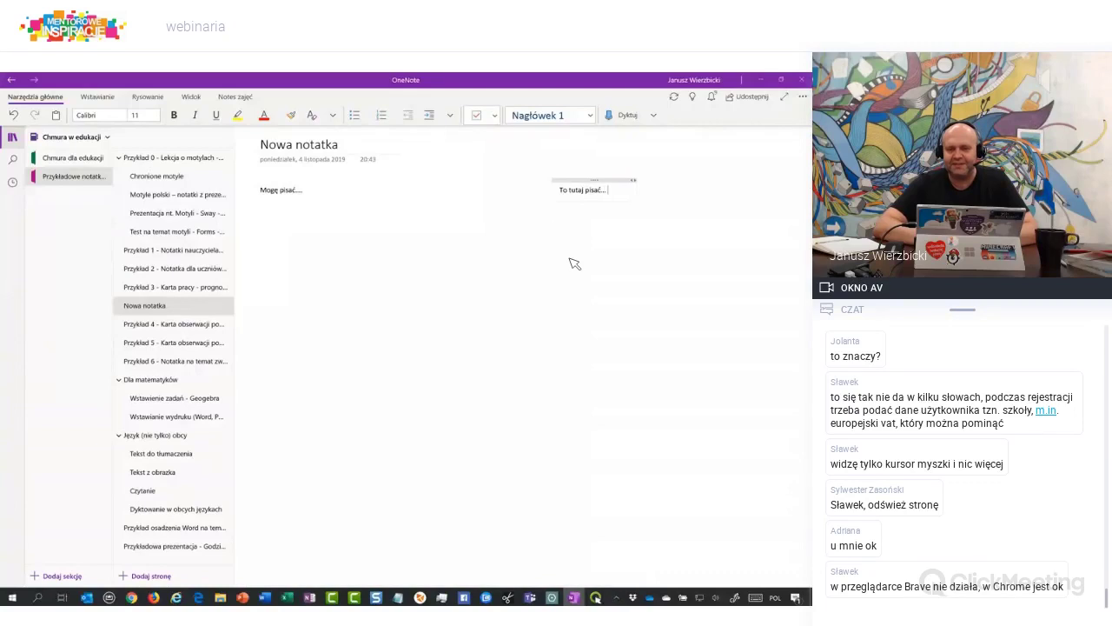
left_click_drag(545, 277, 561, 220)
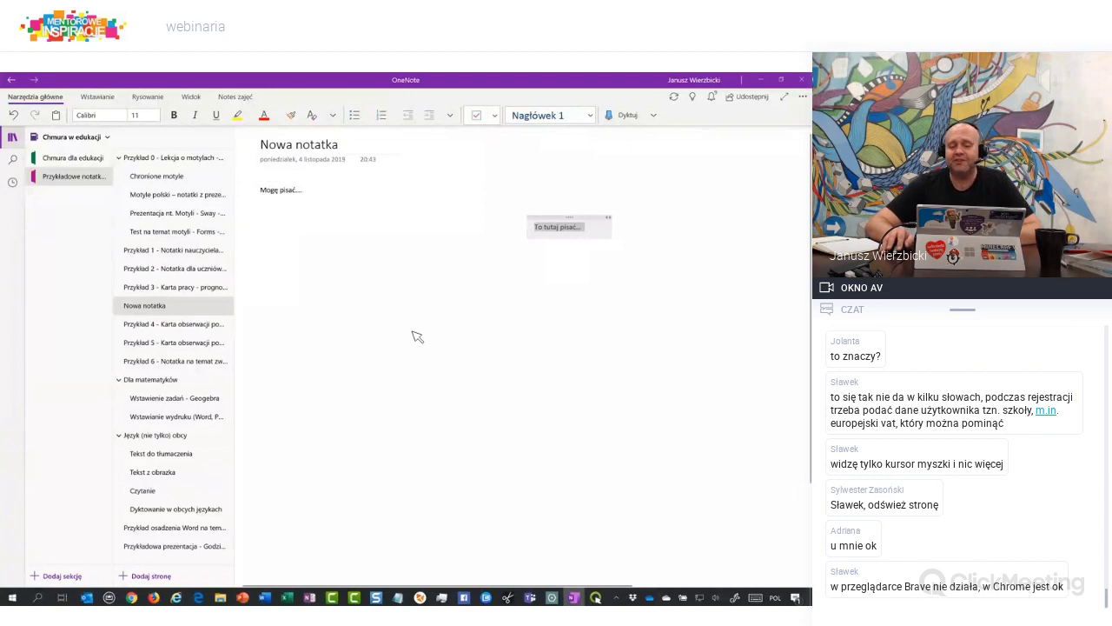
Search online pictures for "żaba" and insert the photo of a green frog on a leaf below the note's text
left_click(98, 98)
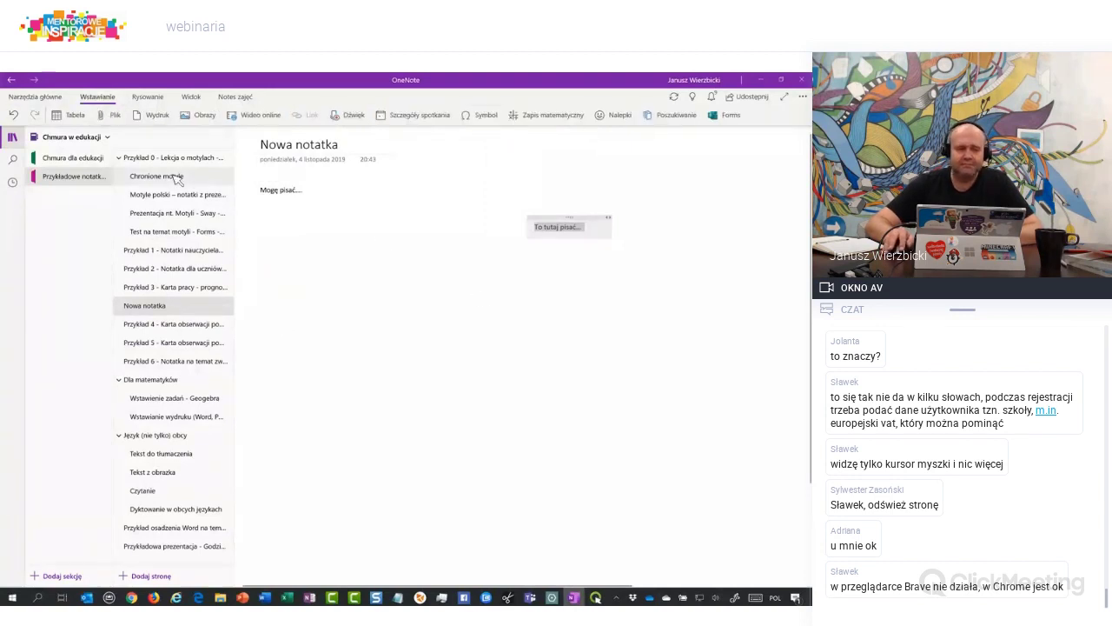
left_click(200, 114)
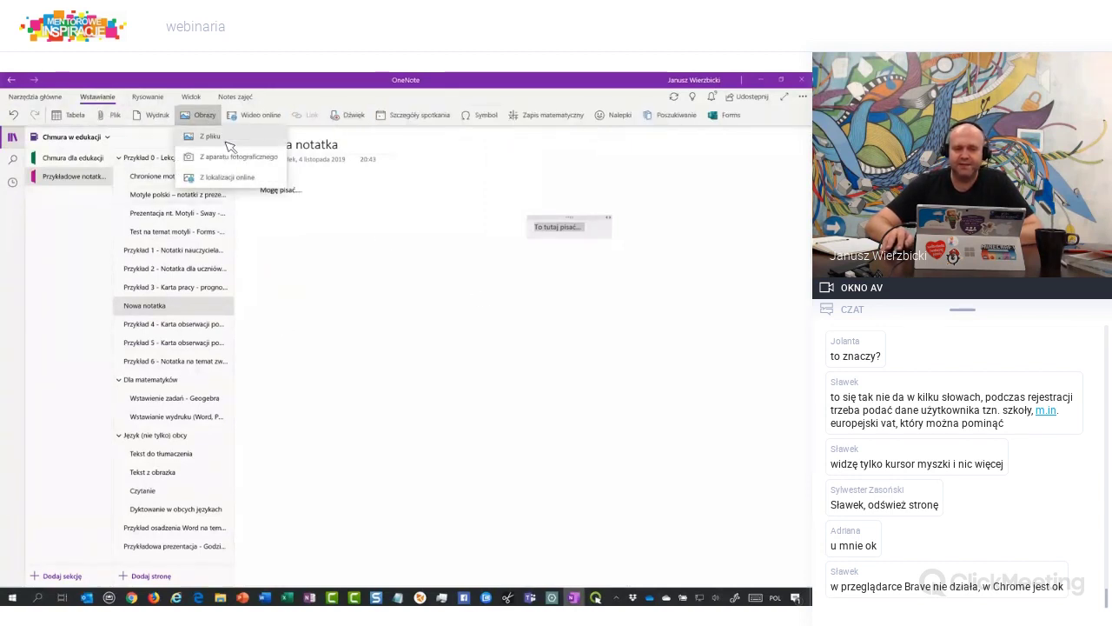
left_click(220, 179)
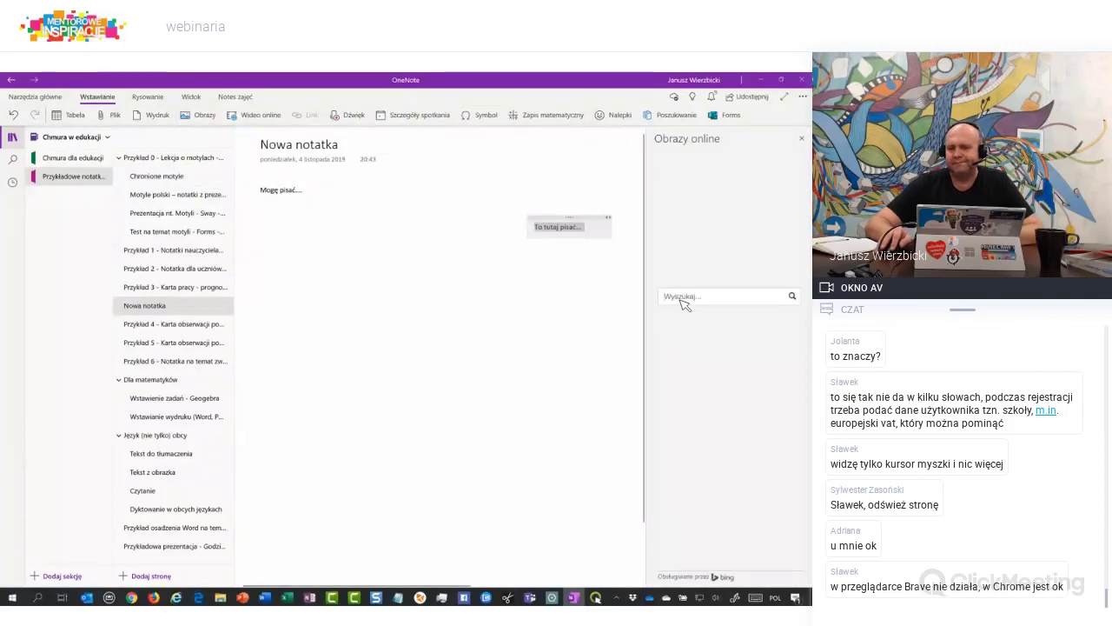
left_click(687, 297)
type("żaba")
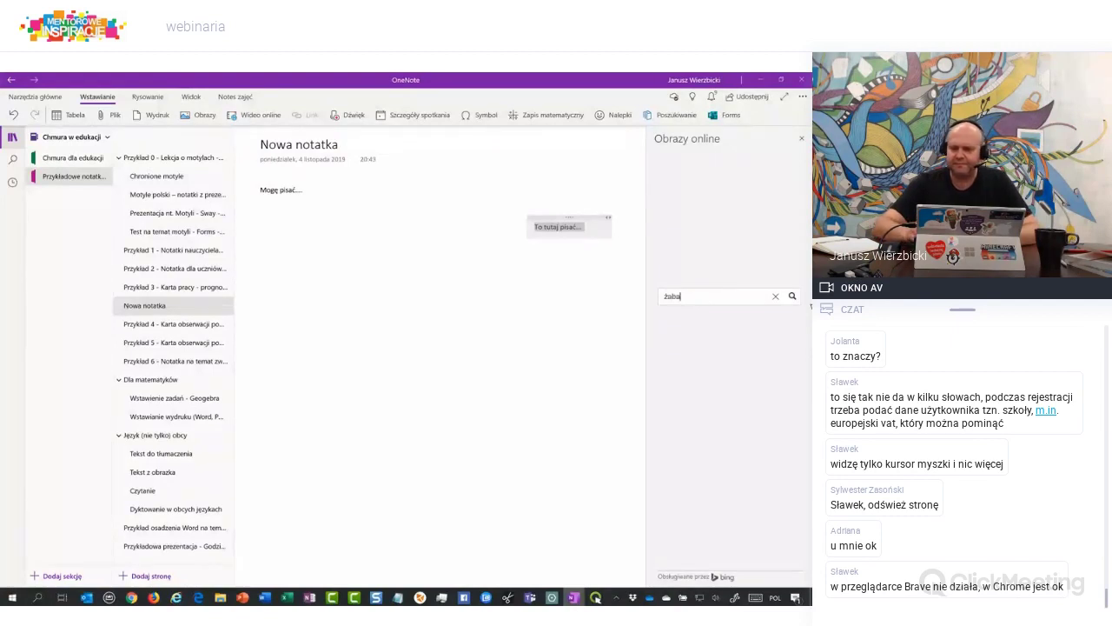
left_click(791, 296)
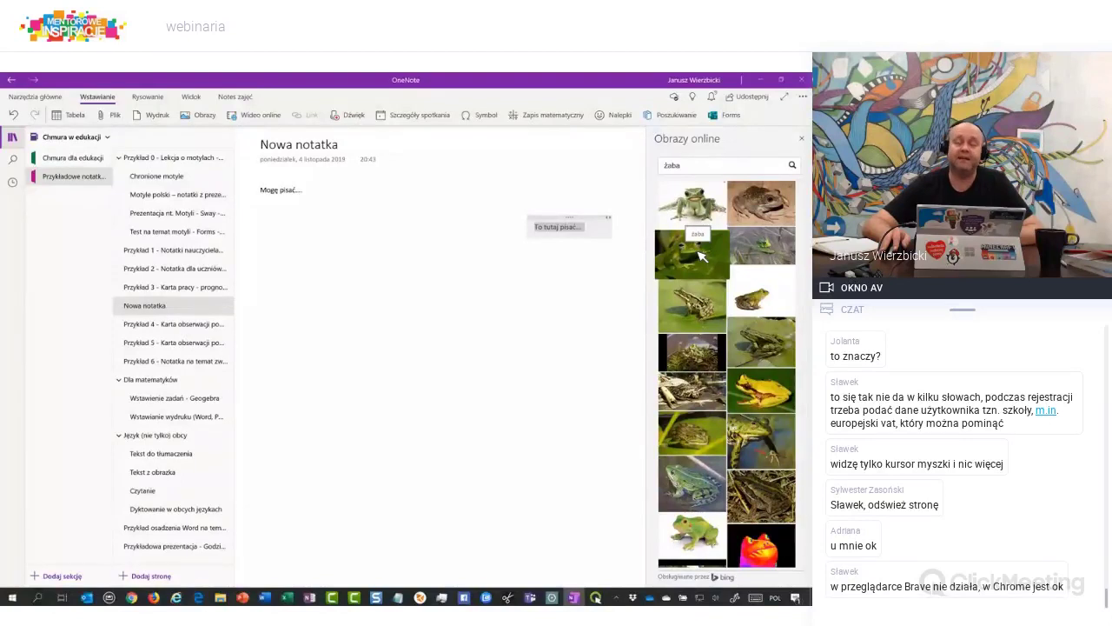
left_click_drag(699, 269, 304, 263)
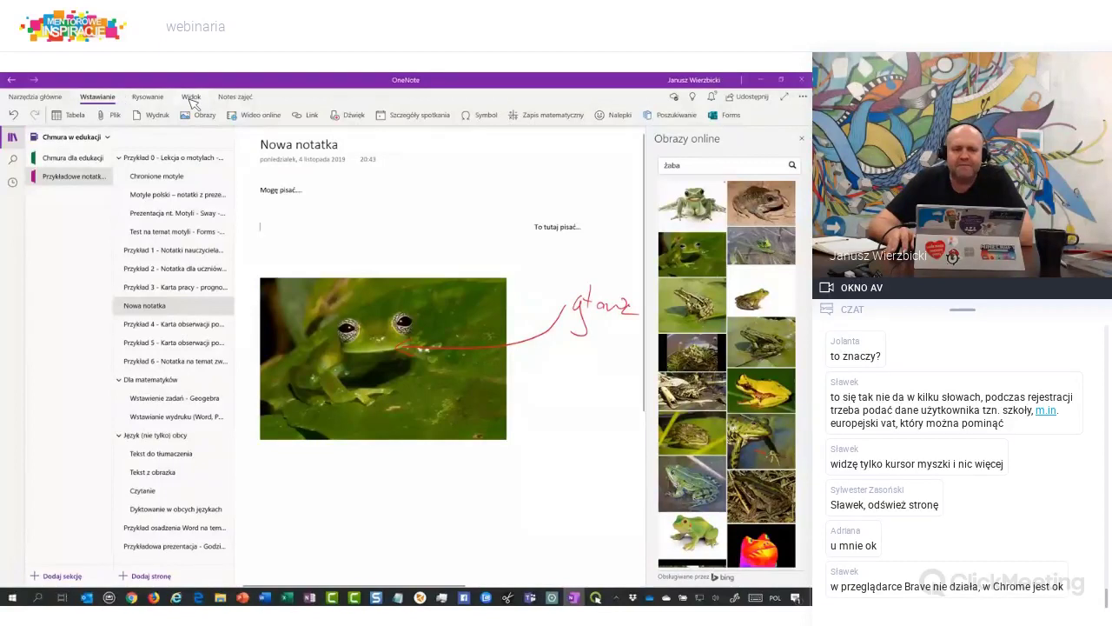
Dictate a short English phrase into the note above the frog picture
left_click(36, 97)
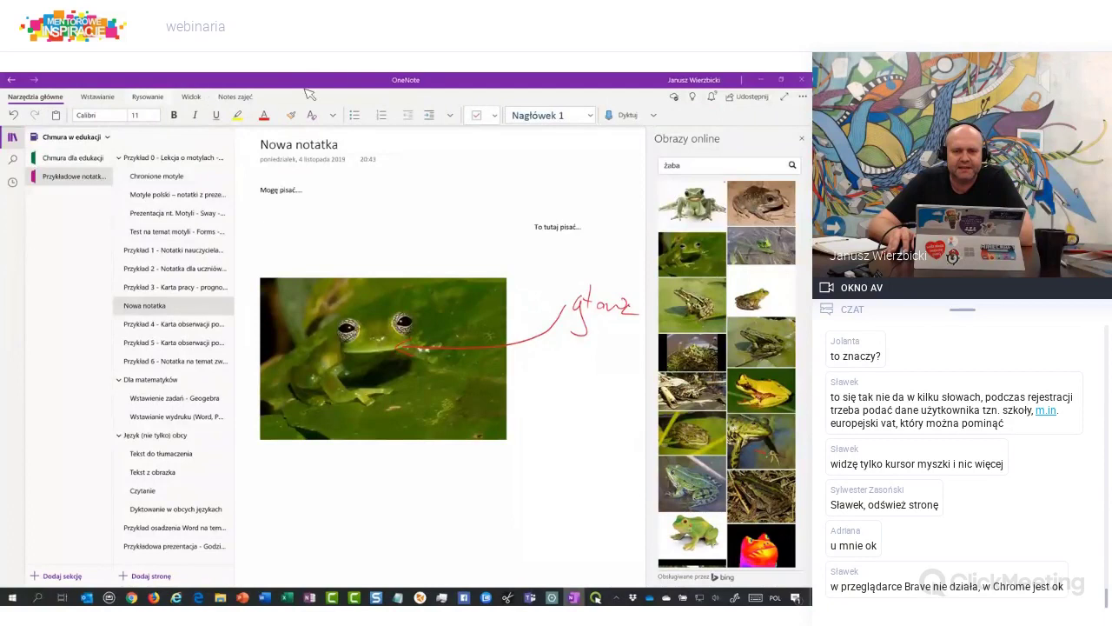
left_click(653, 117)
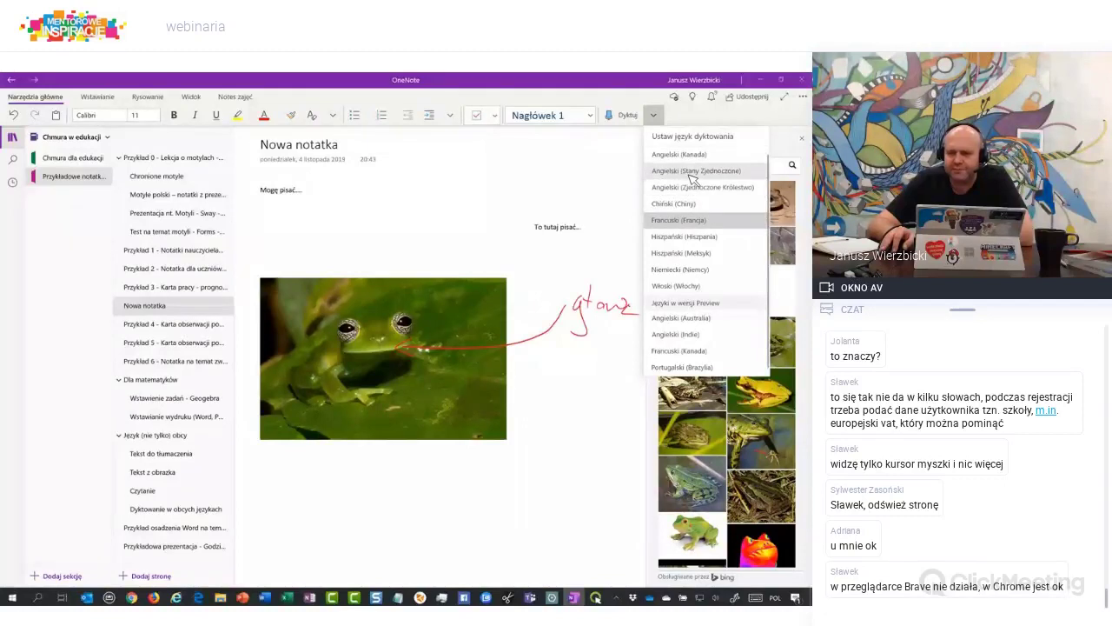
left_click(608, 208)
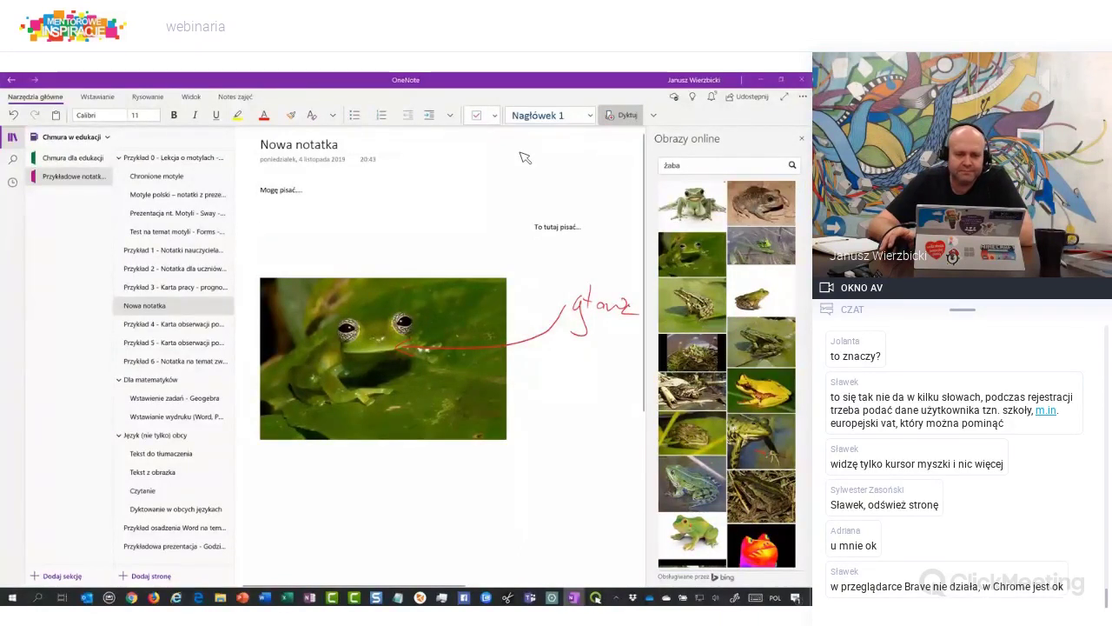
left_click(622, 116)
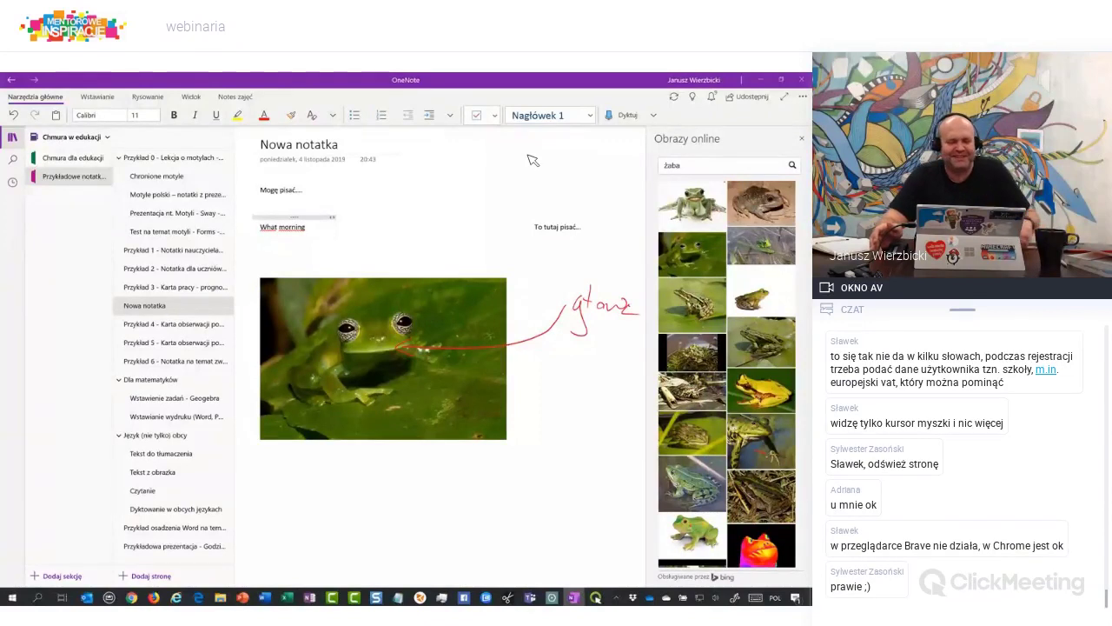
Dictate "Bonjour" on a new line with the language set to French (France), and review the available dictation languages
key("Return")
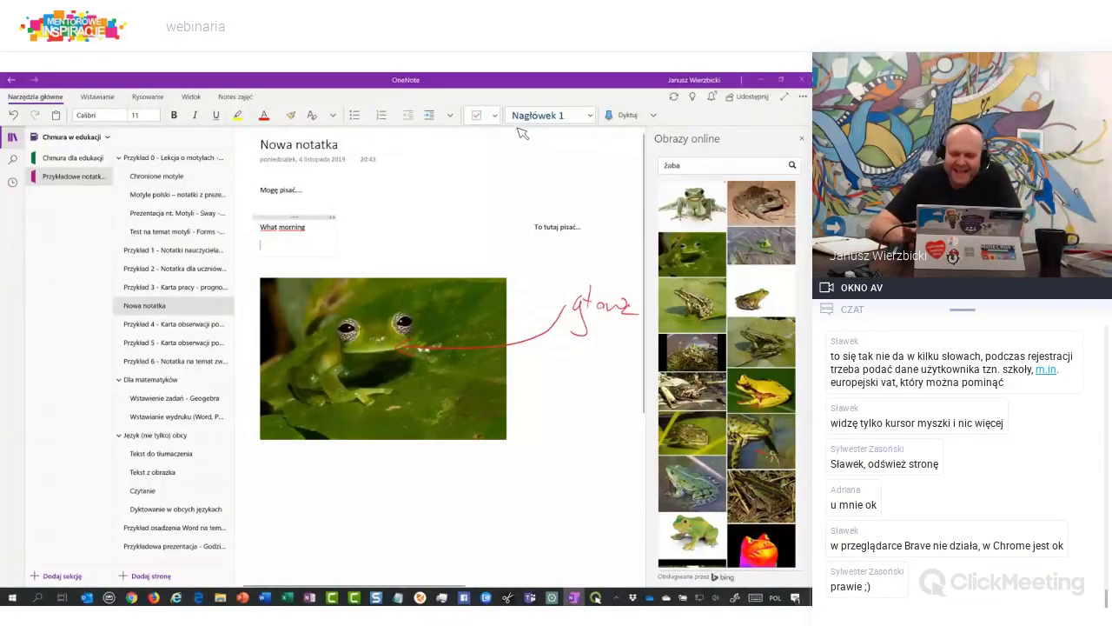
left_click(654, 116)
left_click(680, 222)
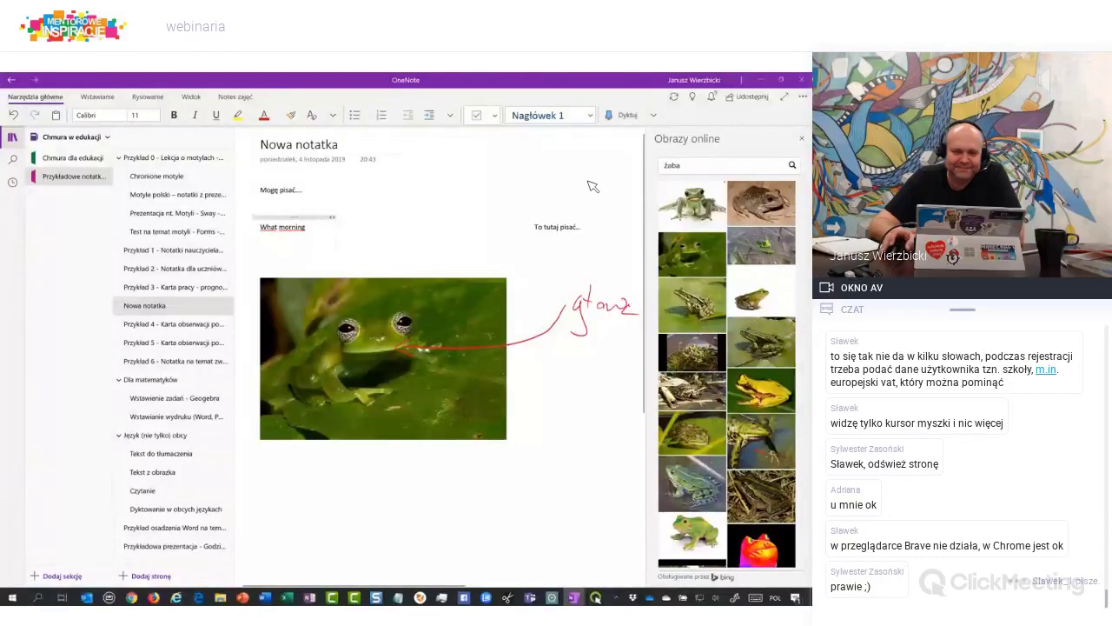
key("alt+grave")
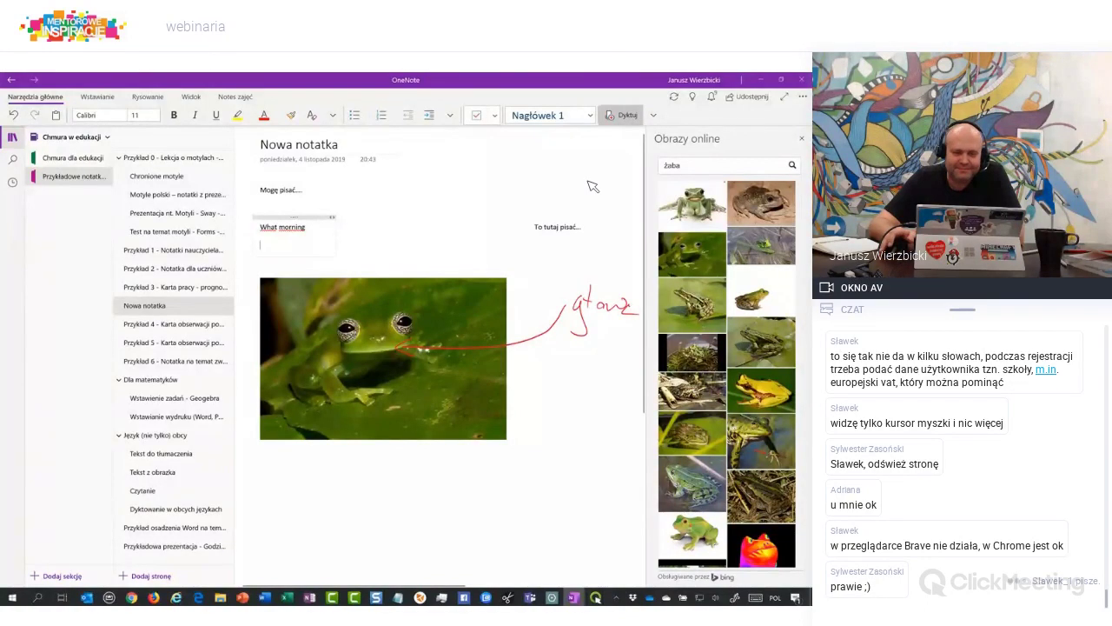
left_click(620, 121)
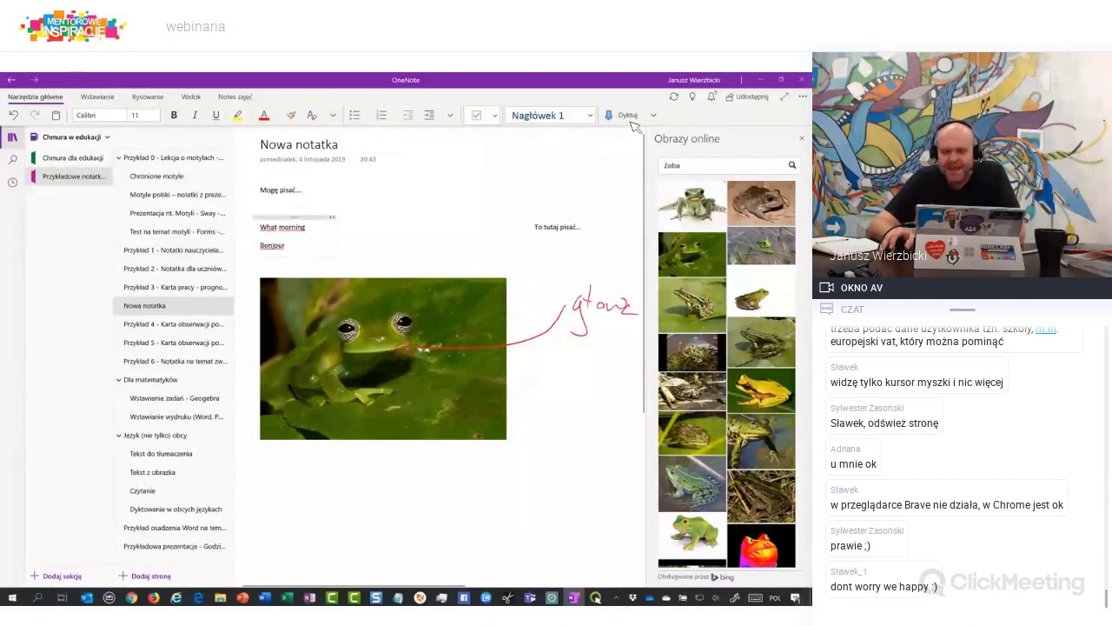
left_click(654, 115)
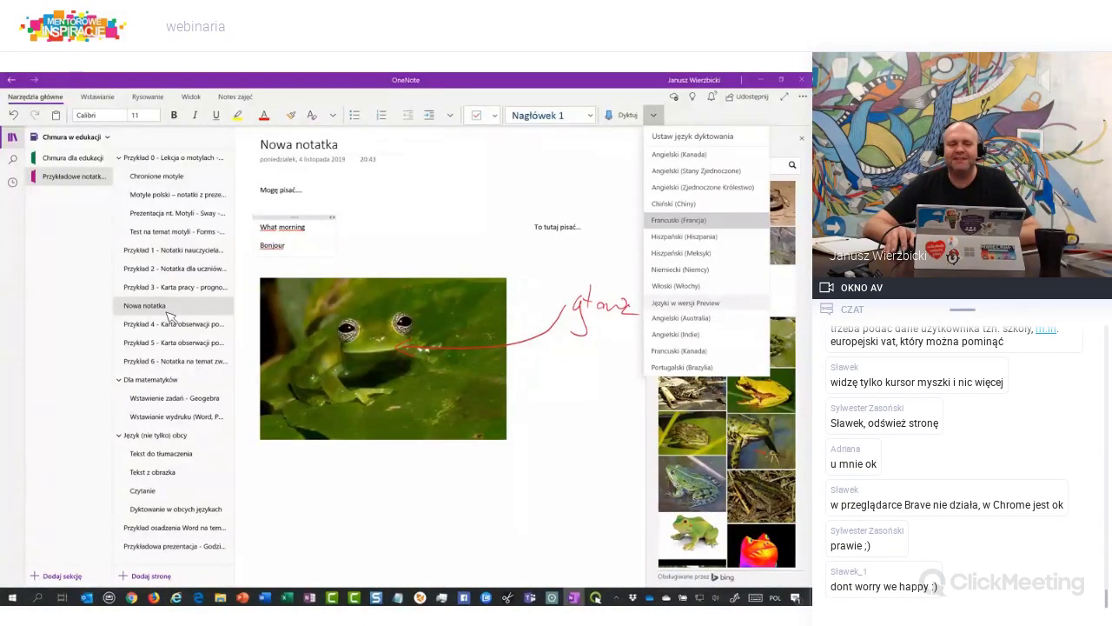
Add another page titled "Czytanie" and place the cursor in its empty body
left_click(163, 576)
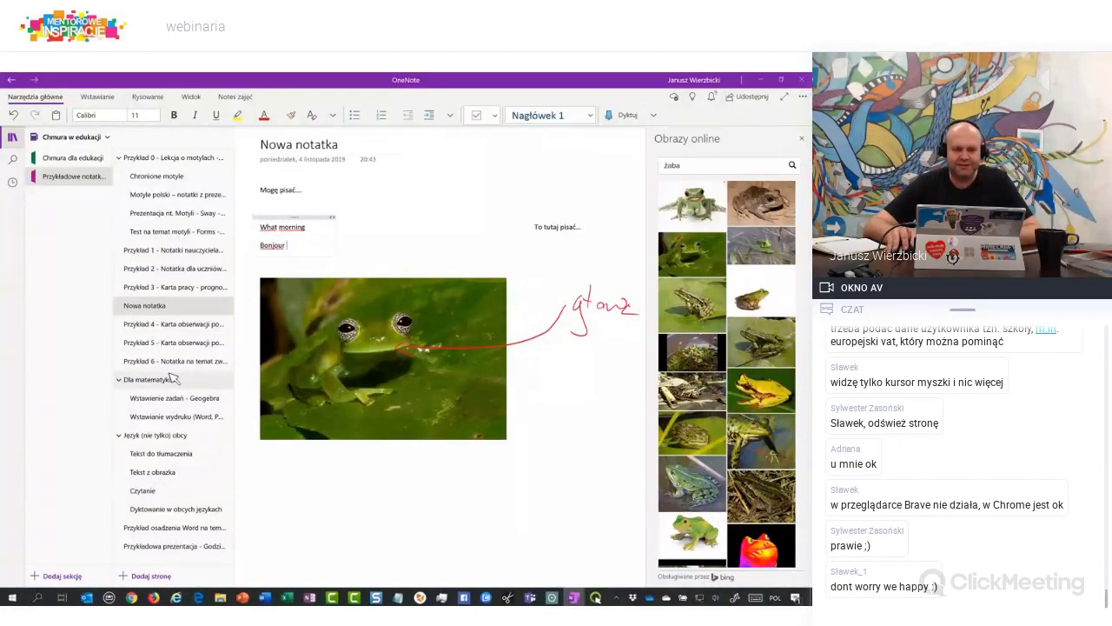
left_click(144, 576)
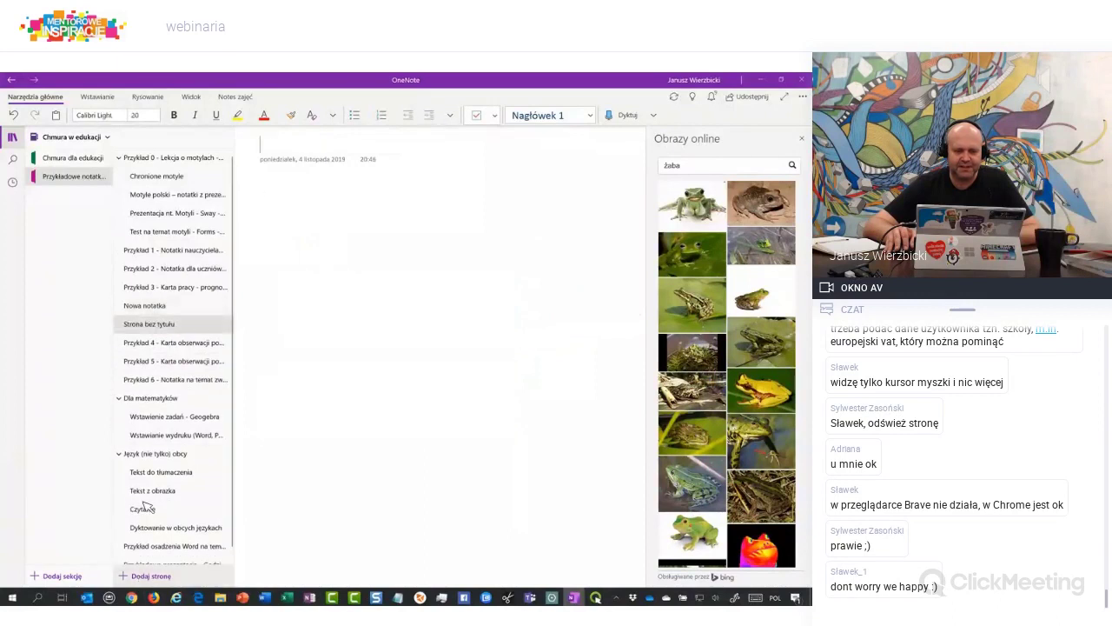
type("Czytanie")
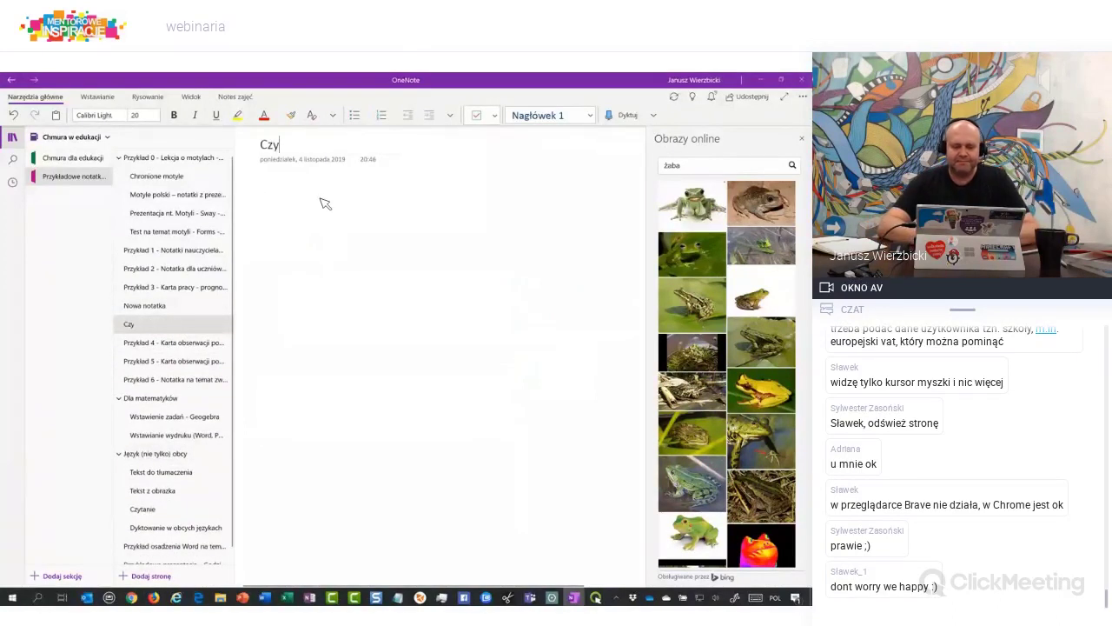
left_click(259, 189)
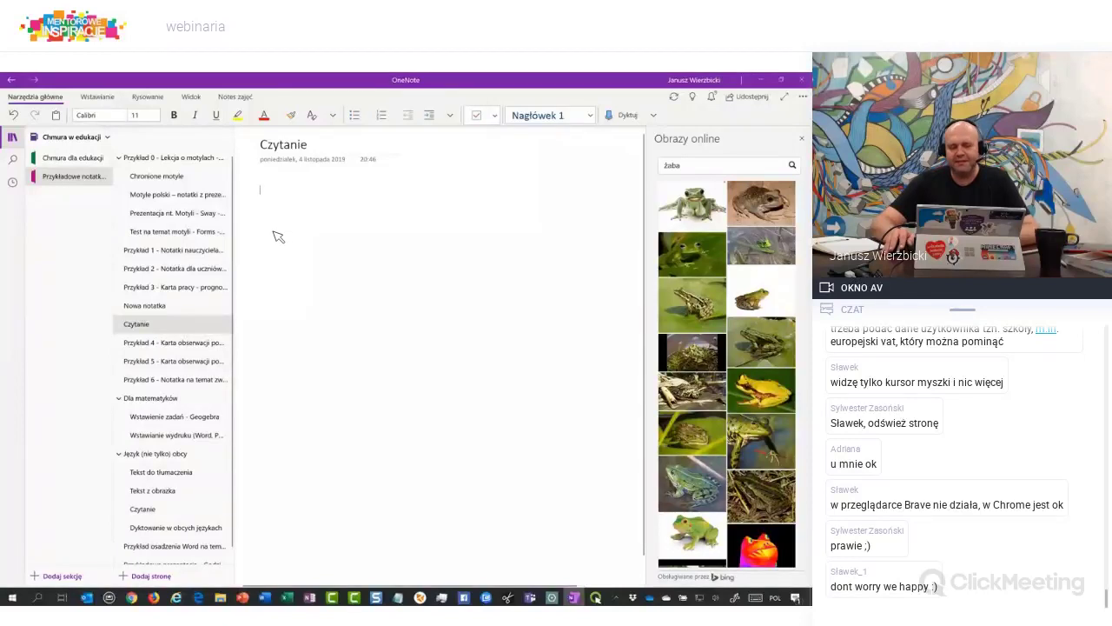
Switch to the browser and copy the paragraph beginning "Hamilton said he was not able to comprehend" from the BBC Sport Formula 1 article
key("alt+Tab")
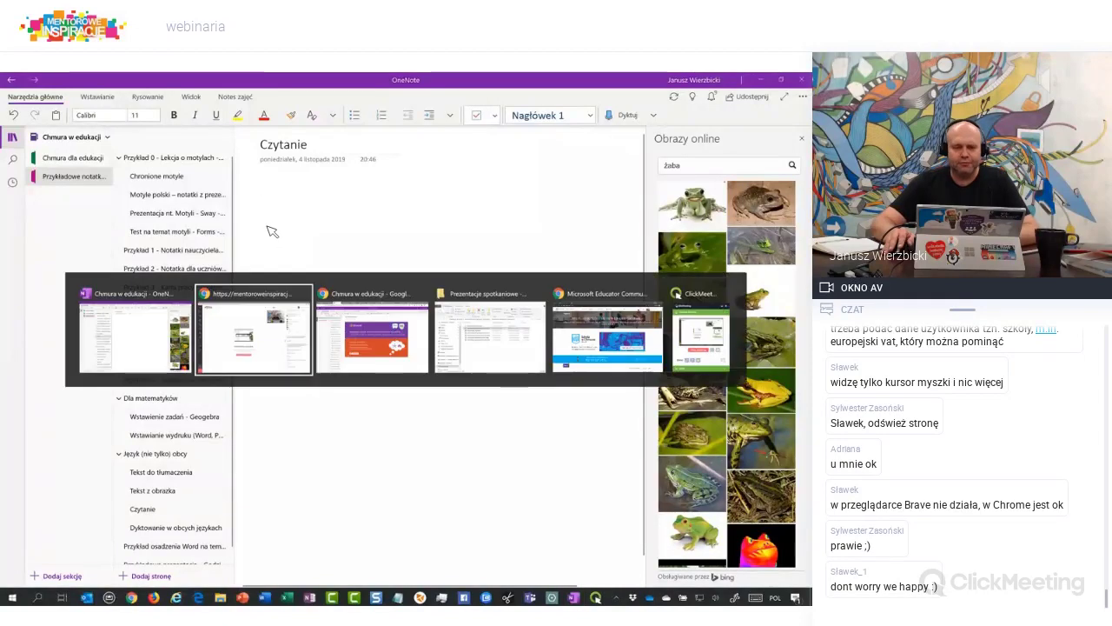
key("alt+Tab")
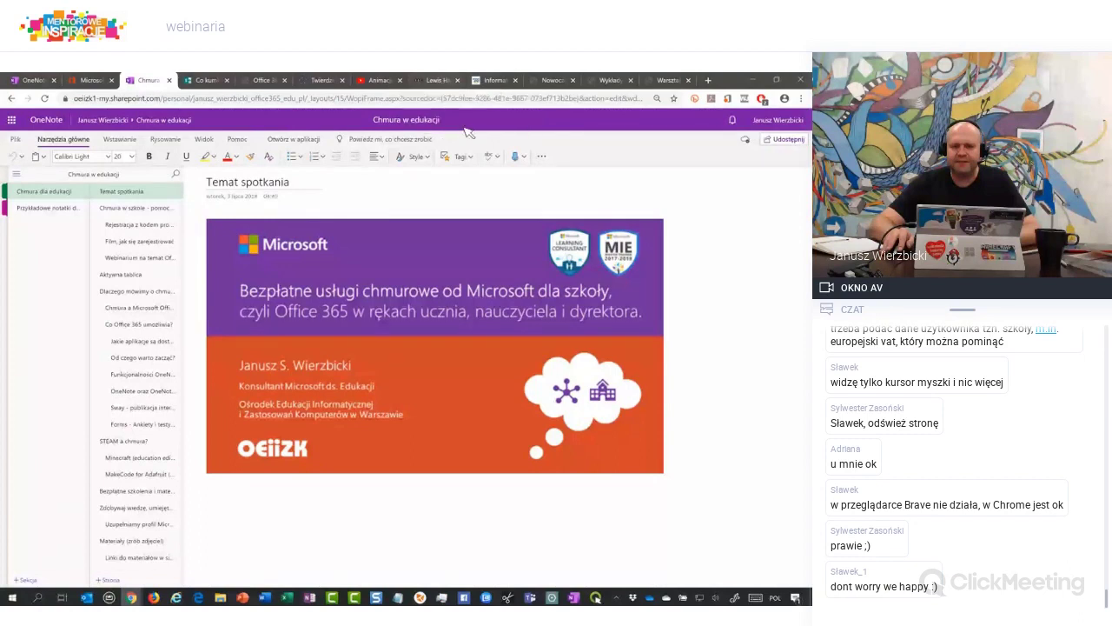
key("ctrl+8")
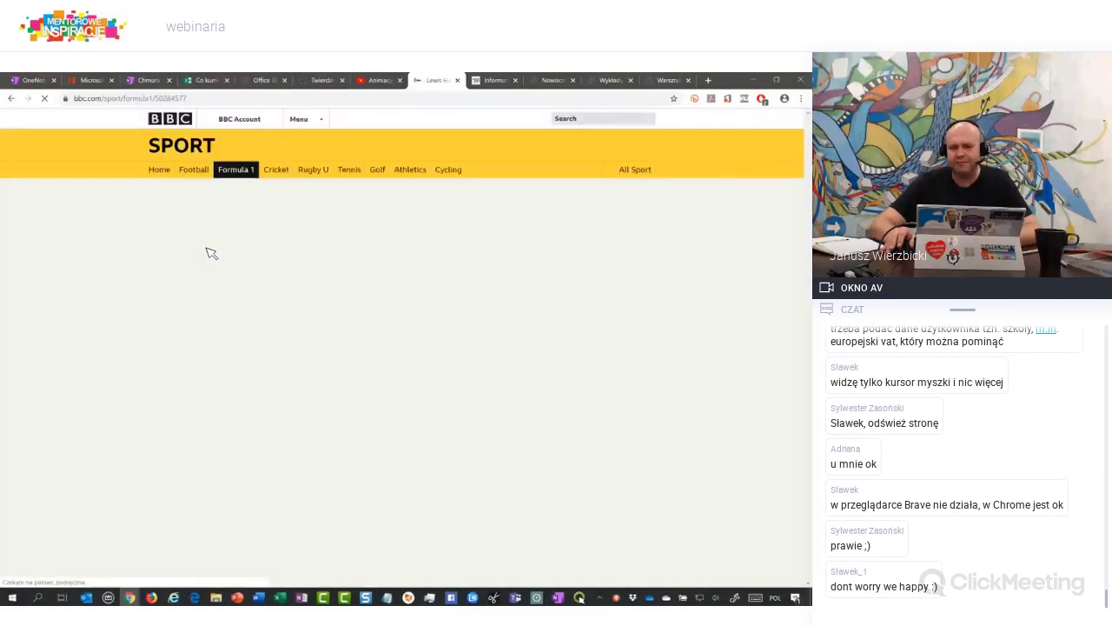
scroll(188, 268, "down", 4)
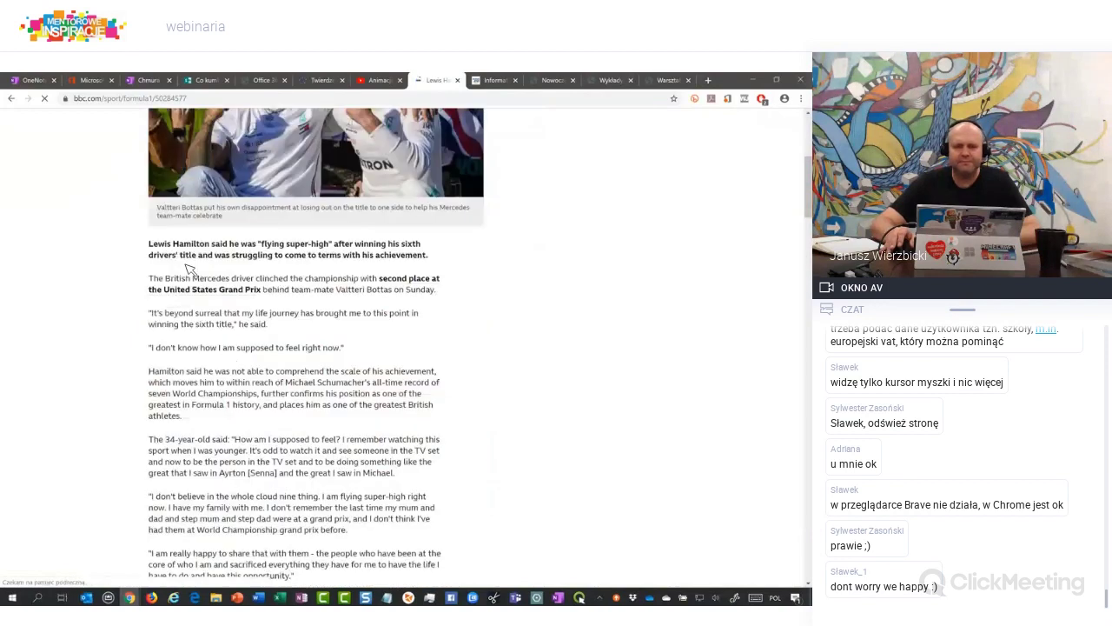
triple_click(183, 416)
key("ctrl+c")
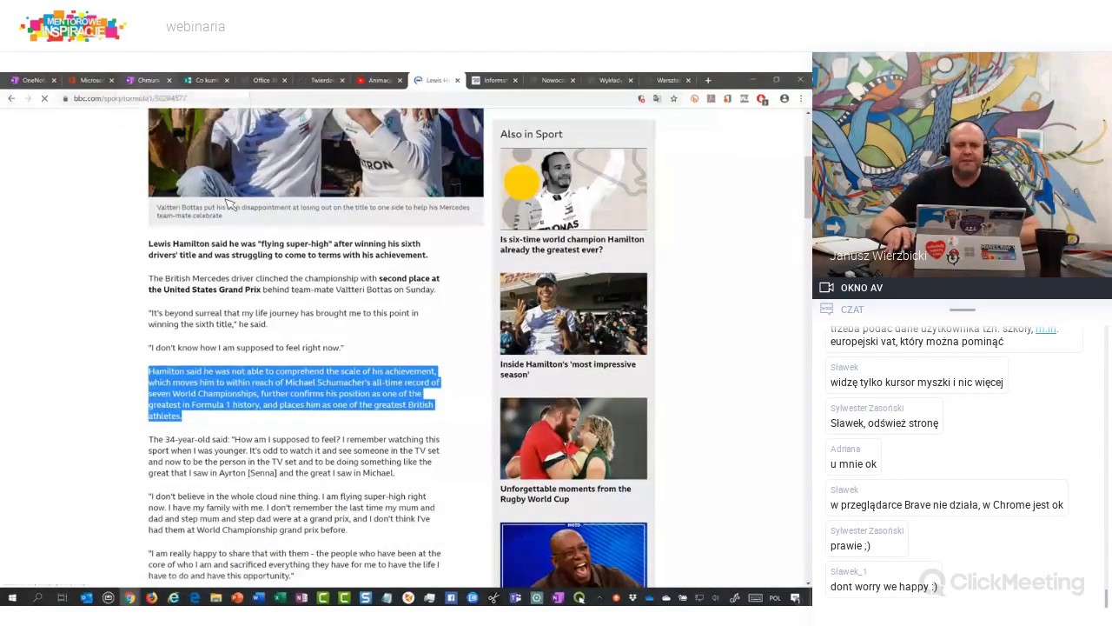
Return to OneNote, paste the copied paragraph into the body of the "Czytanie" page and close the online pictures search
key("ctrl+3")
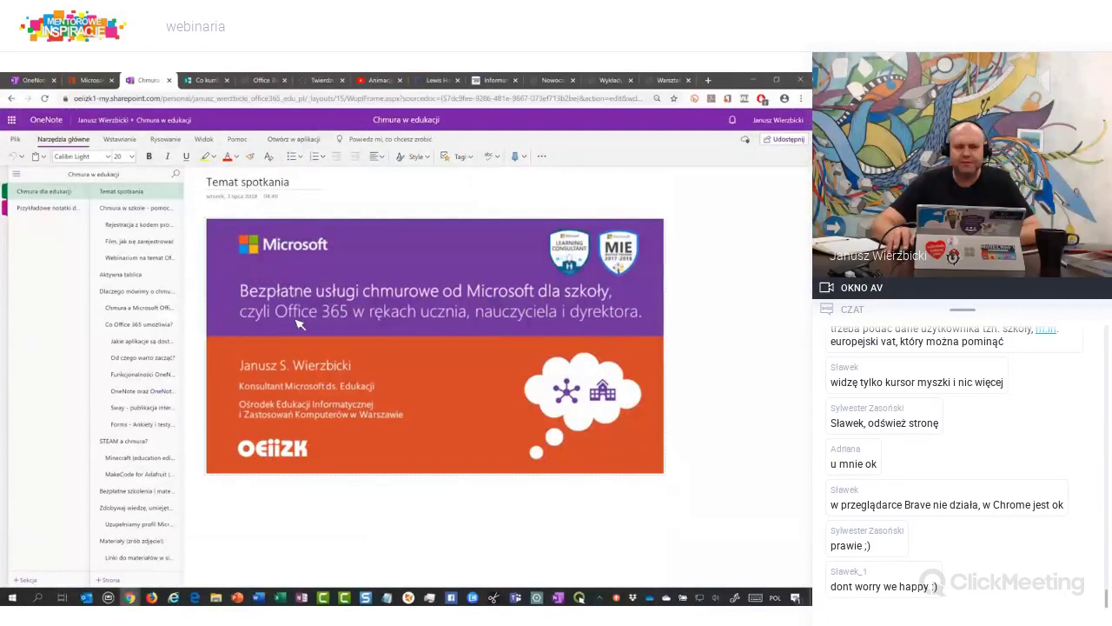
key("alt+Tab")
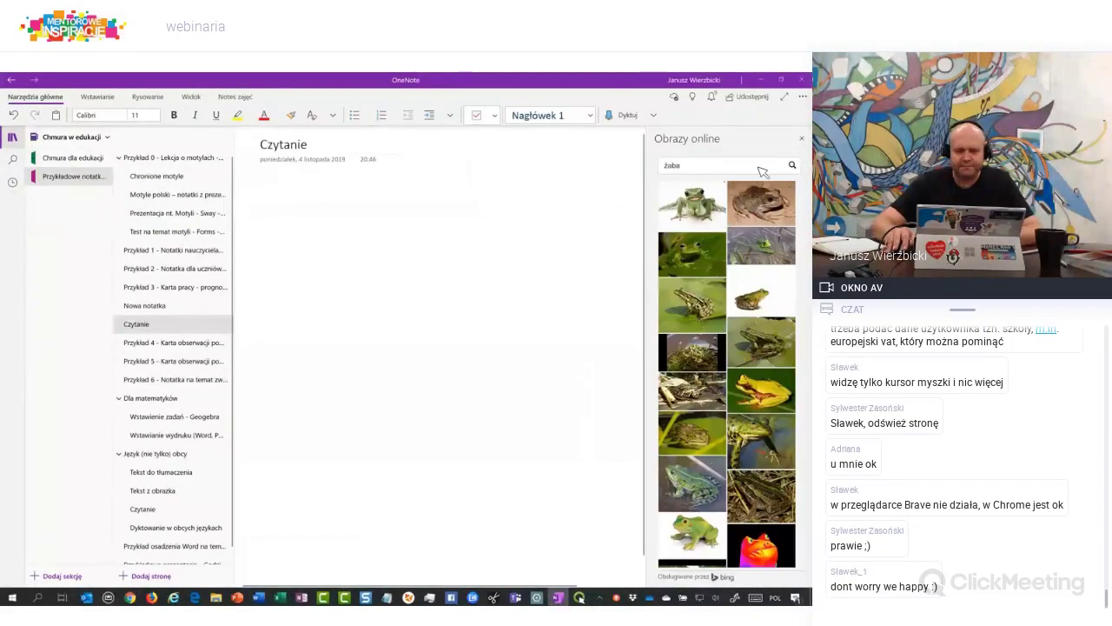
key("ctrl+v")
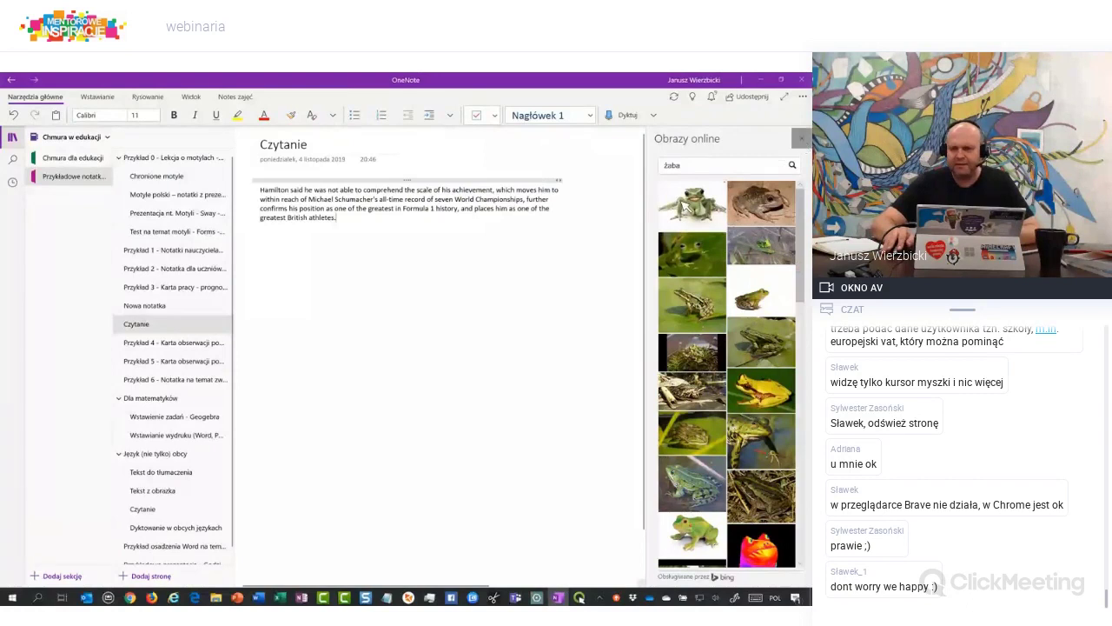
left_click(803, 143)
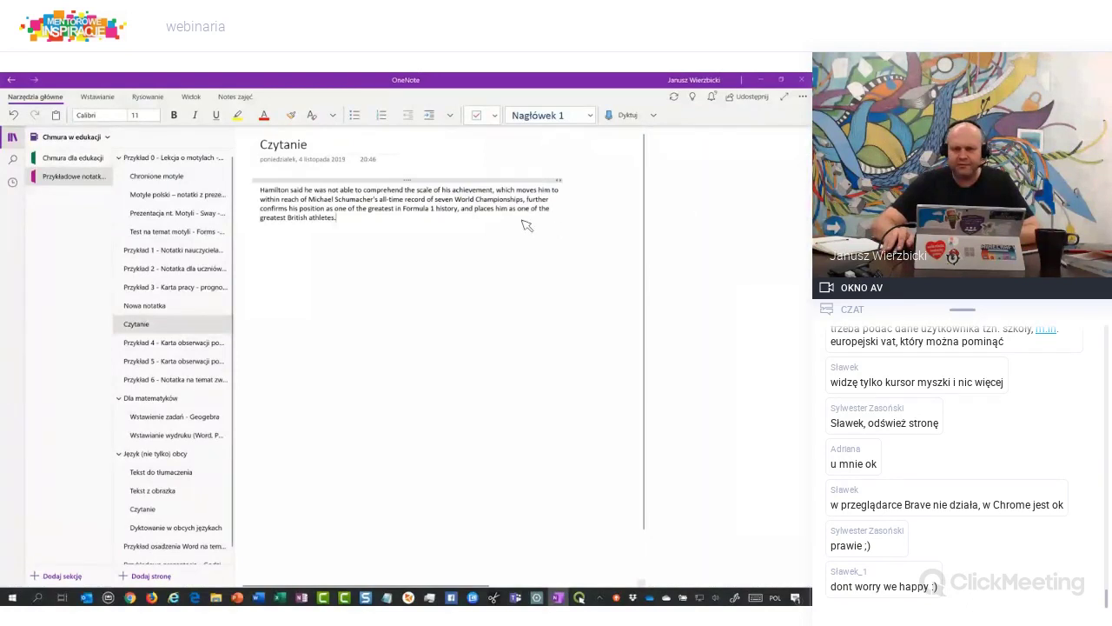
Set the language of the whole pasted paragraph to English (United States)
left_click(192, 96)
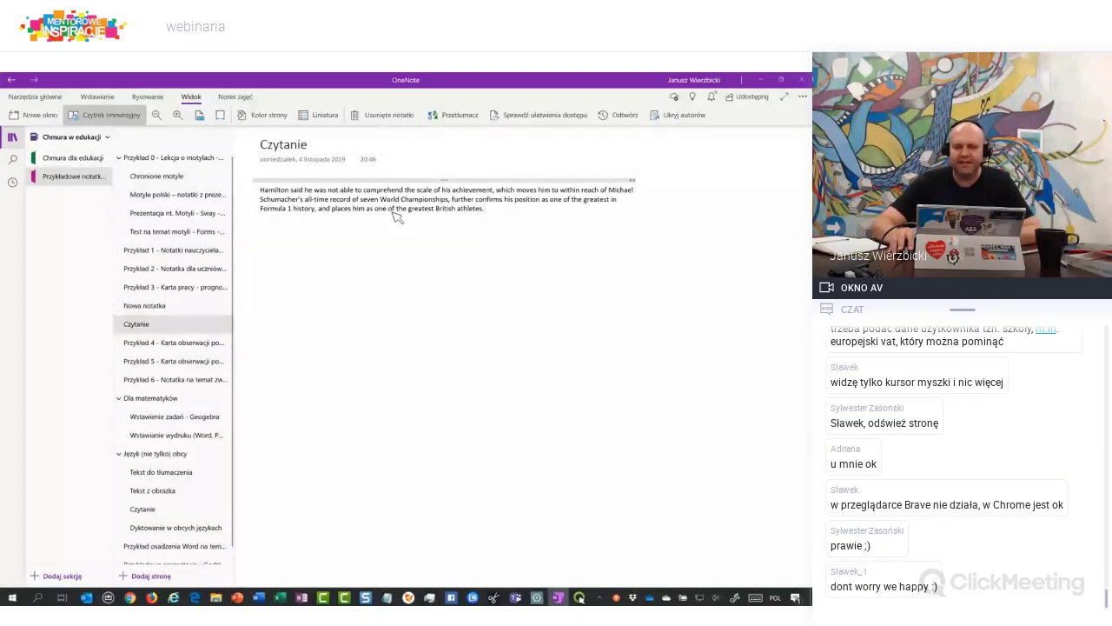
left_click_drag(501, 216, 261, 191)
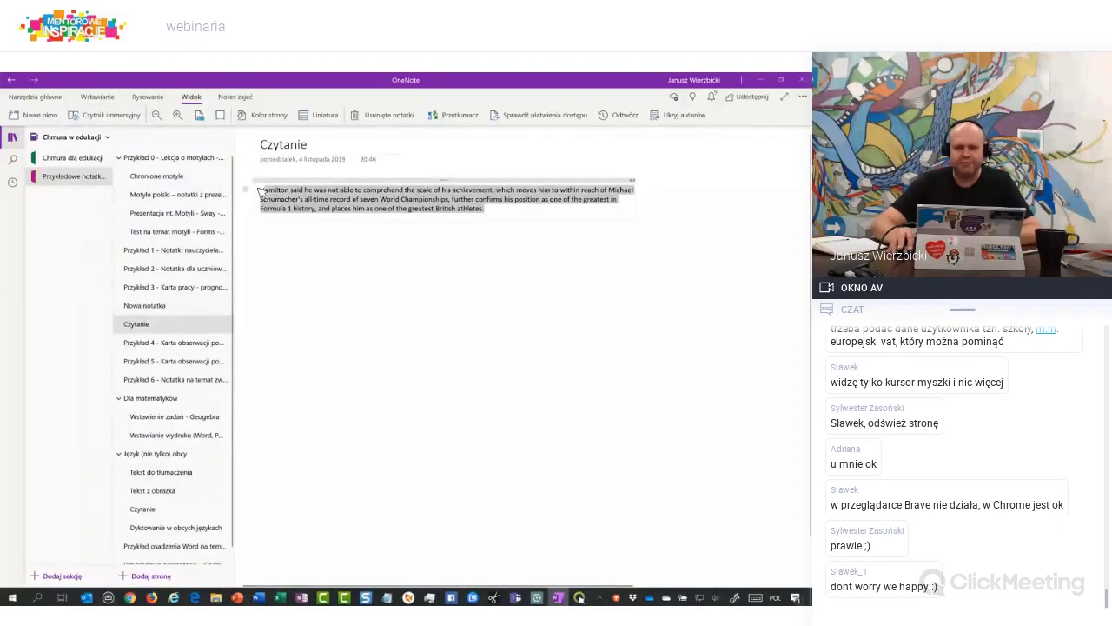
right_click(336, 194)
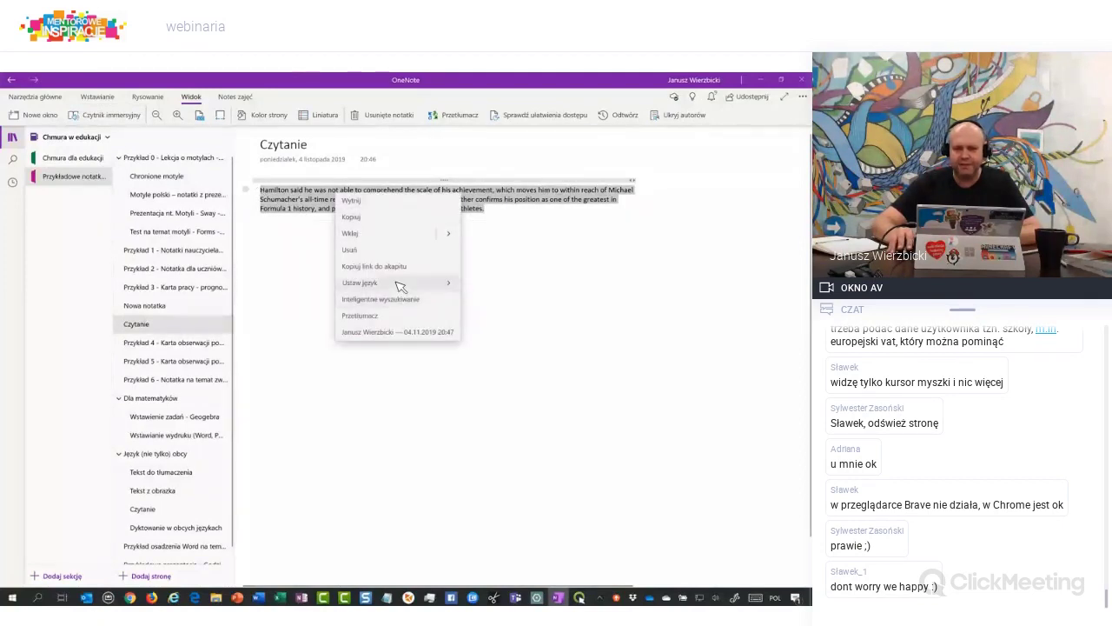
left_click(395, 285)
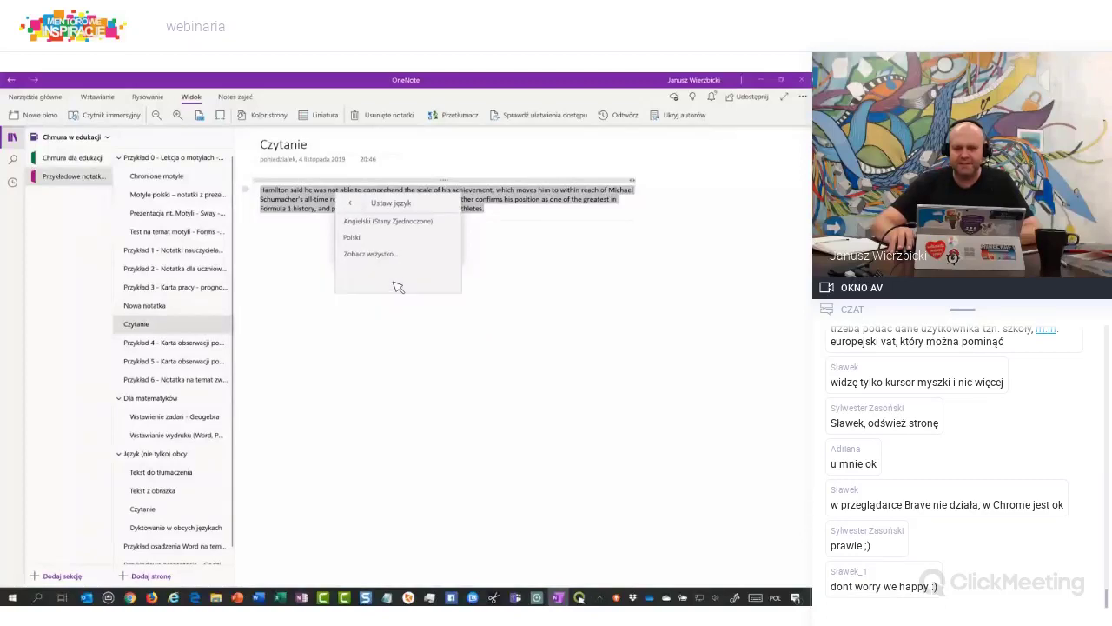
left_click(388, 222)
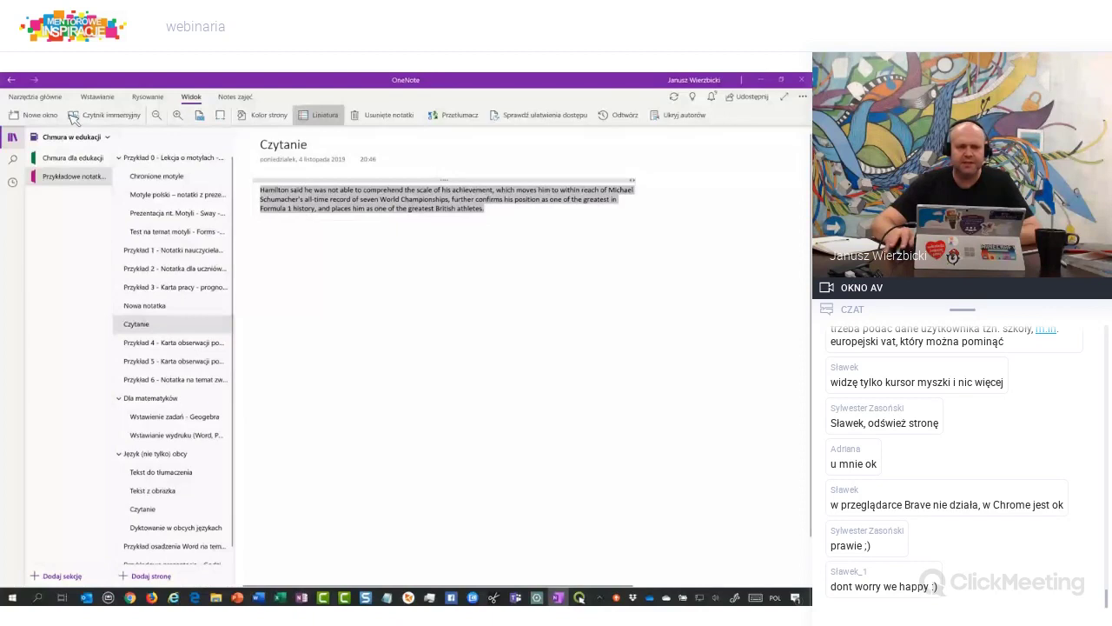
Open the page in the Immersive Reader, listen to part of the text read aloud and pause it
left_click(87, 119)
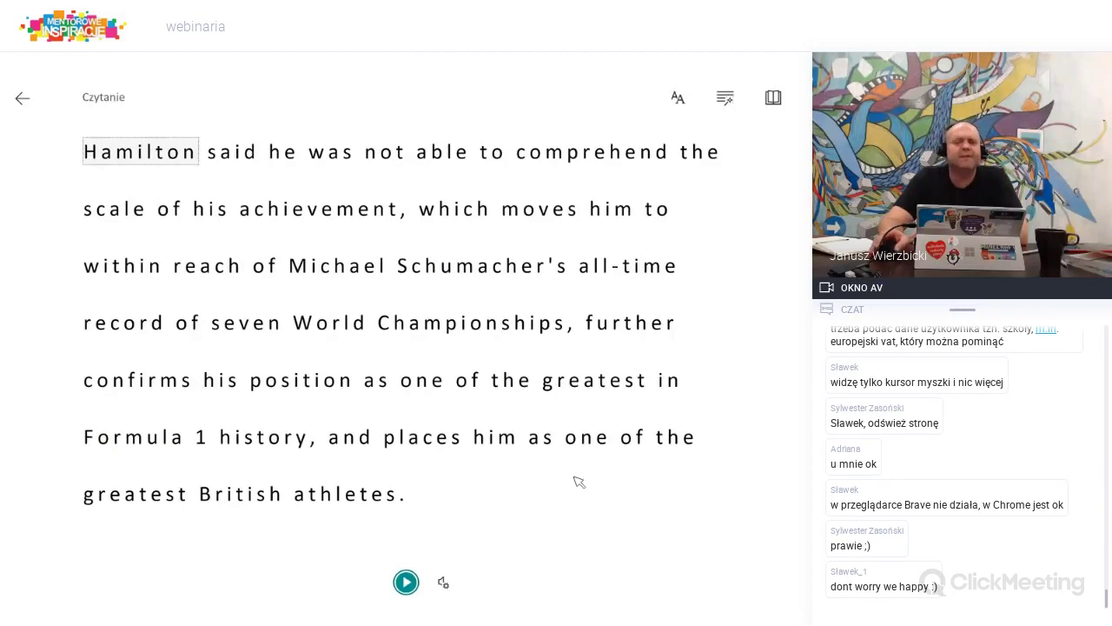
left_click(407, 583)
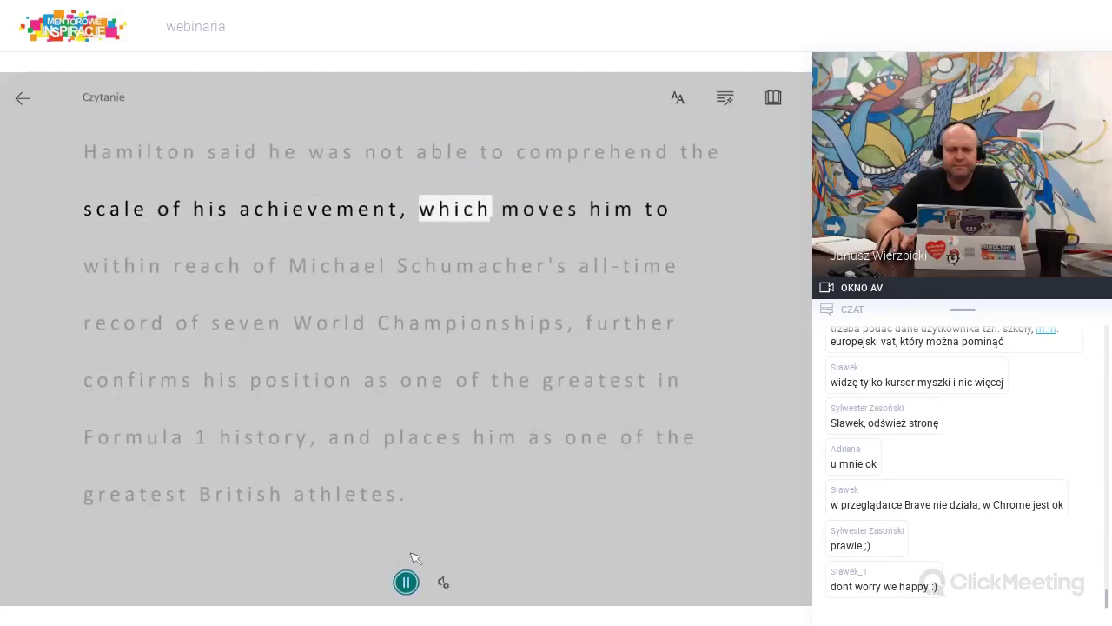
left_click(407, 582)
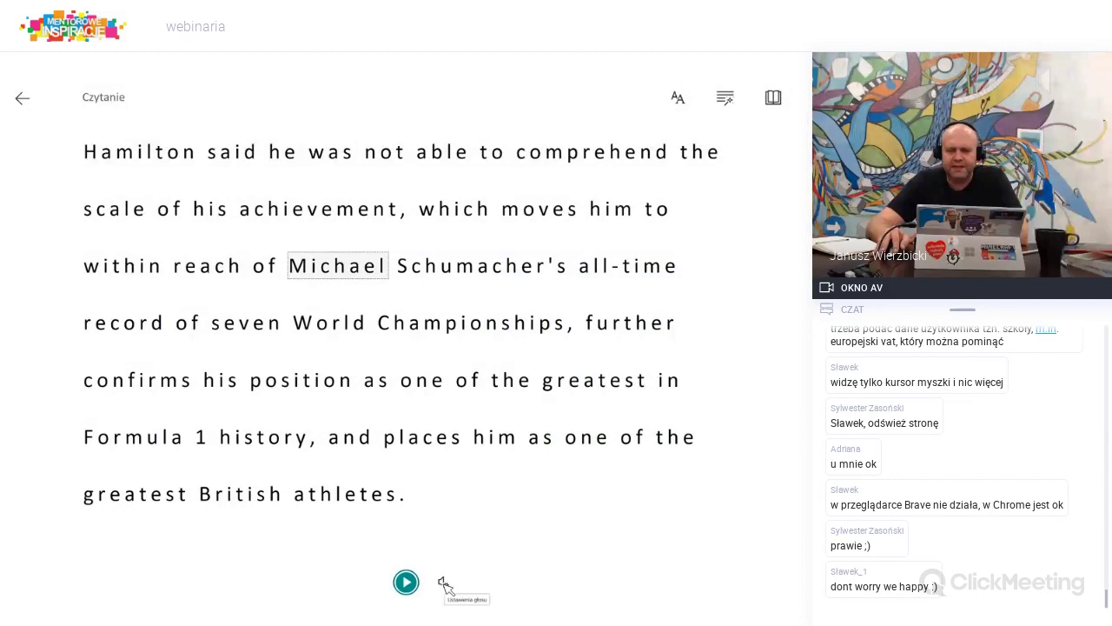
Set the reading voice to male at speed 1.5, and play a further passage before pausing
left_click(443, 584)
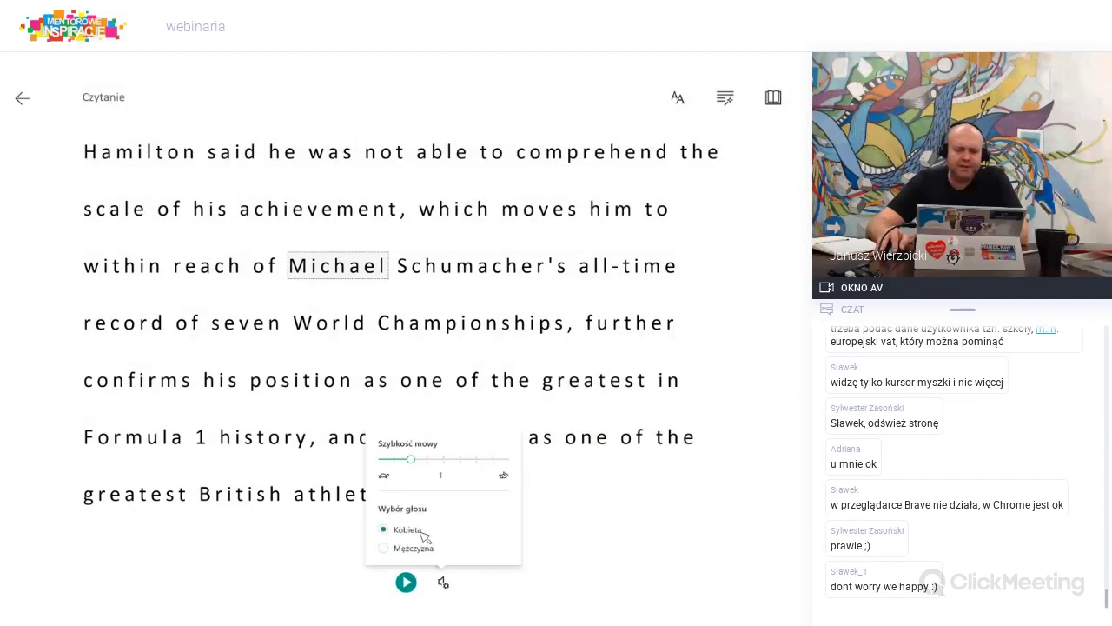
left_click(417, 550)
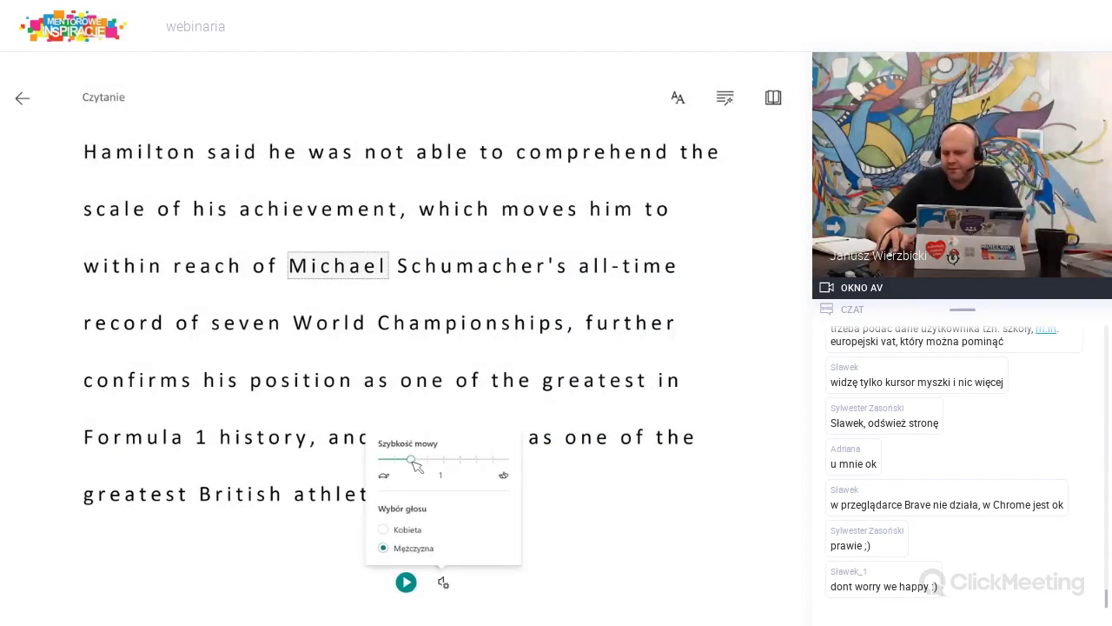
left_click_drag(414, 461, 443, 462)
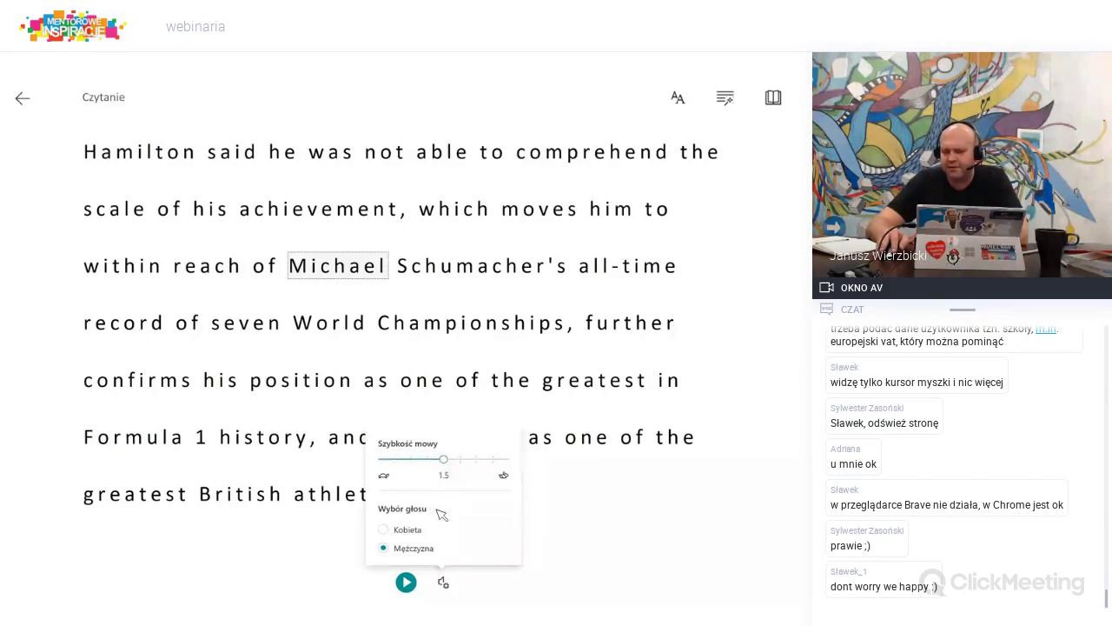
left_click(406, 583)
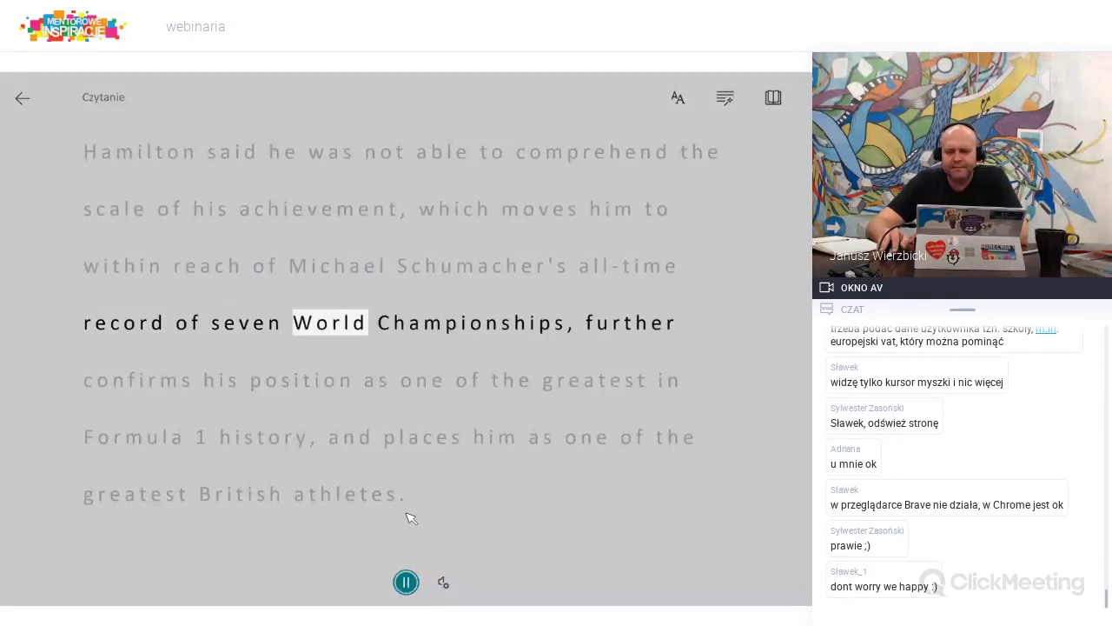
left_click(407, 581)
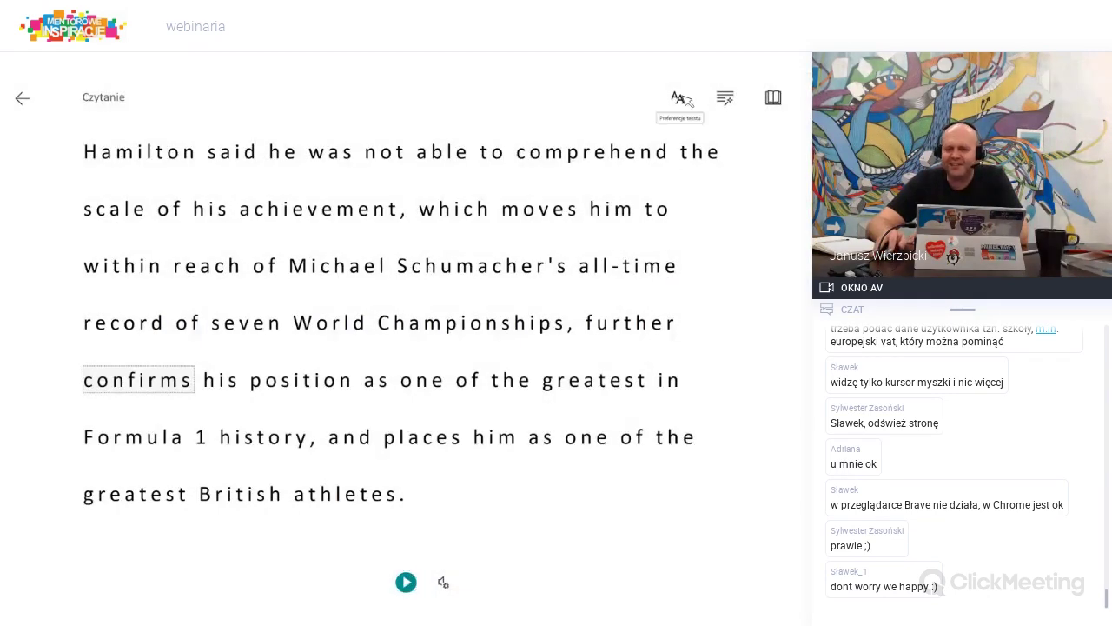
Mark nouns, verbs, adjectives and adverbs with labels in the reader, leave syllable splitting off, and return to the page
left_click(680, 99)
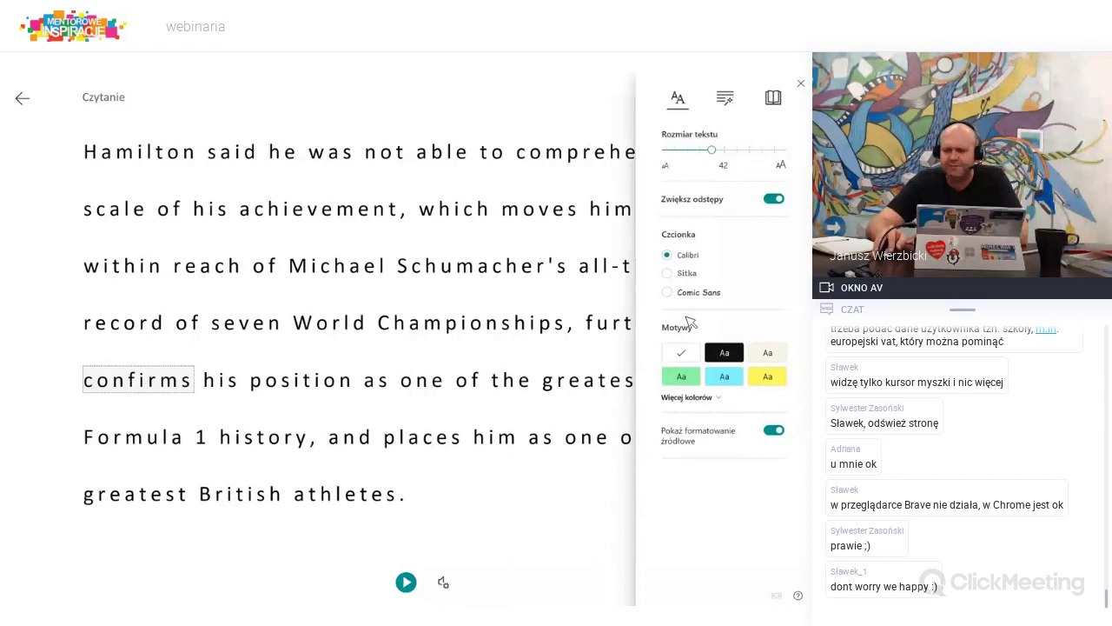
left_click(727, 101)
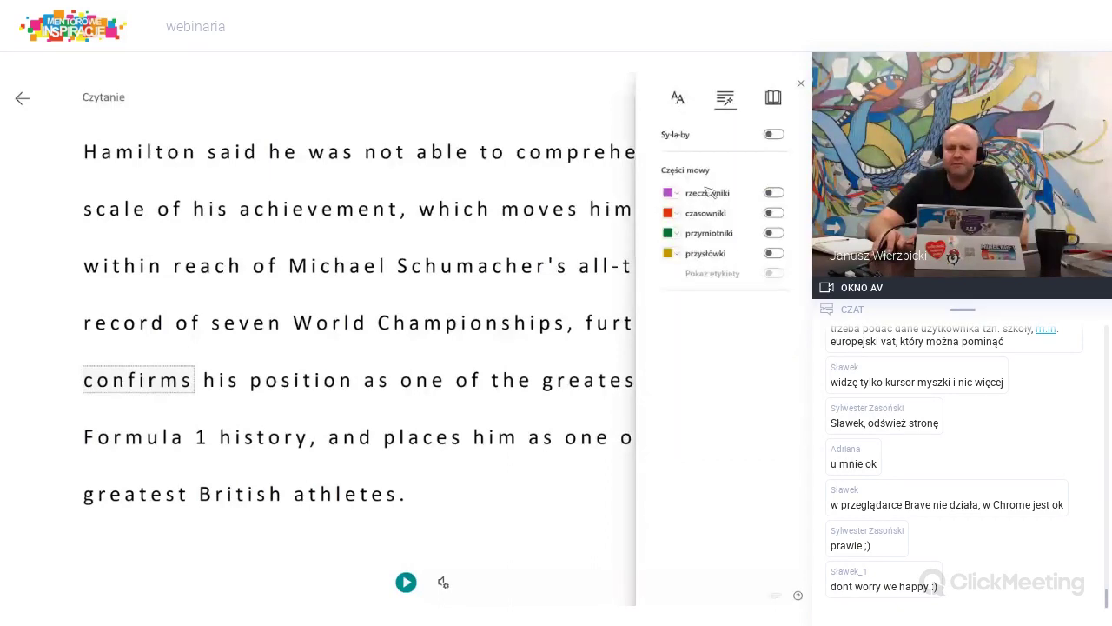
left_click(773, 194)
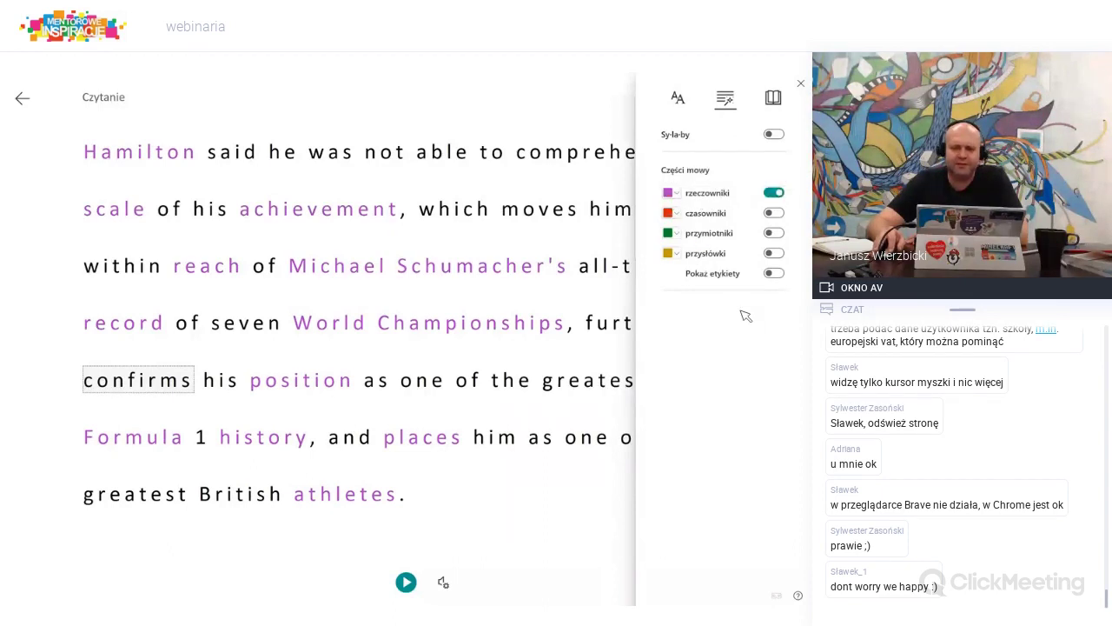
left_click(773, 274)
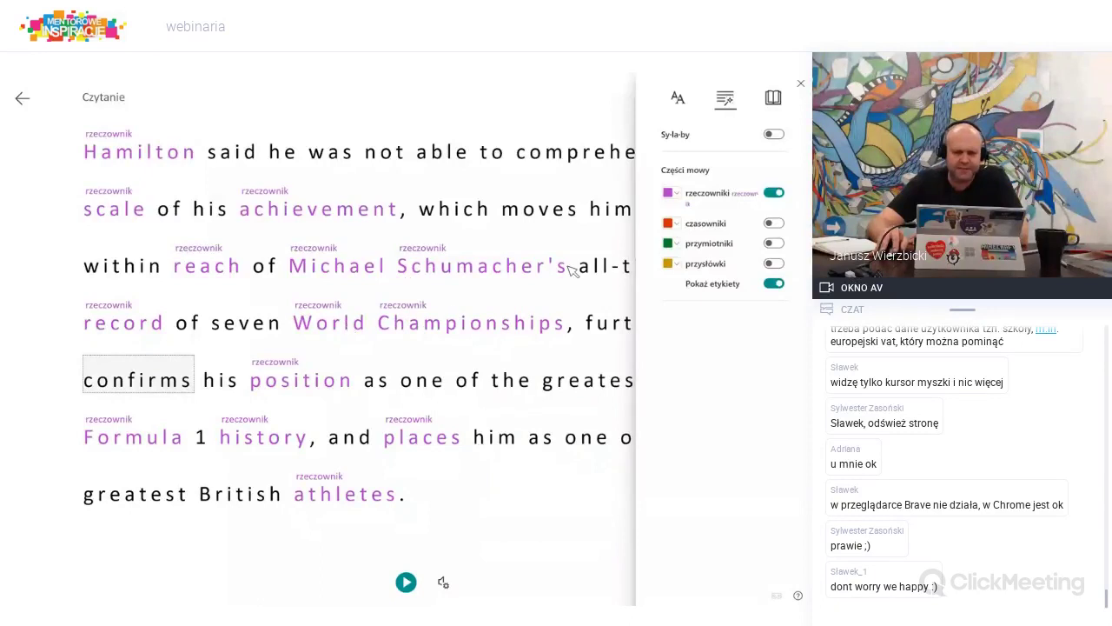
left_click(772, 223)
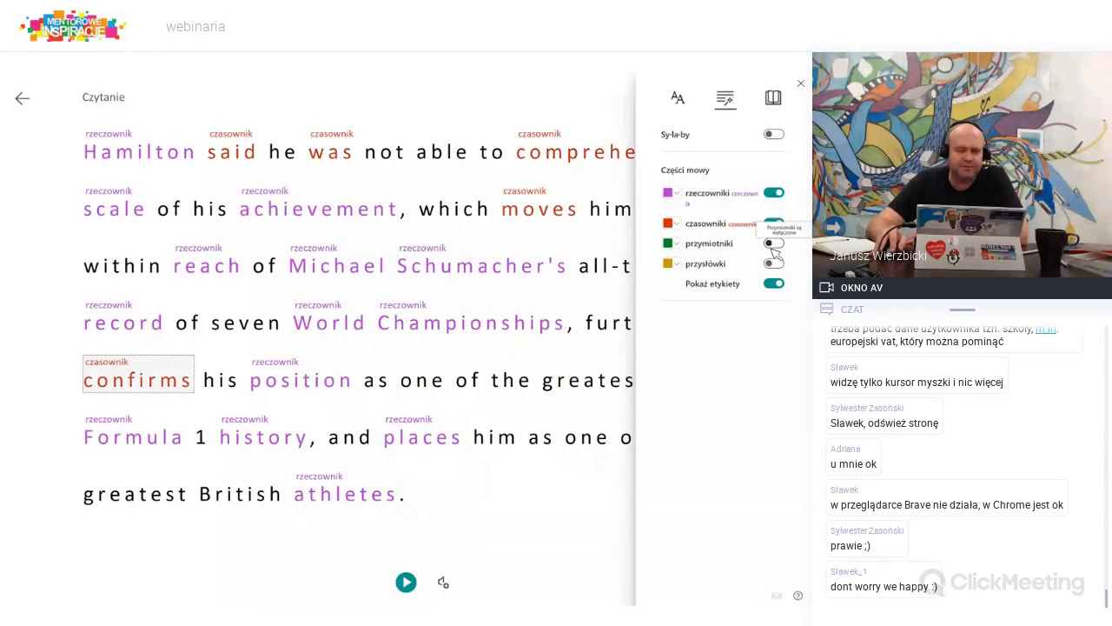
left_click(772, 244)
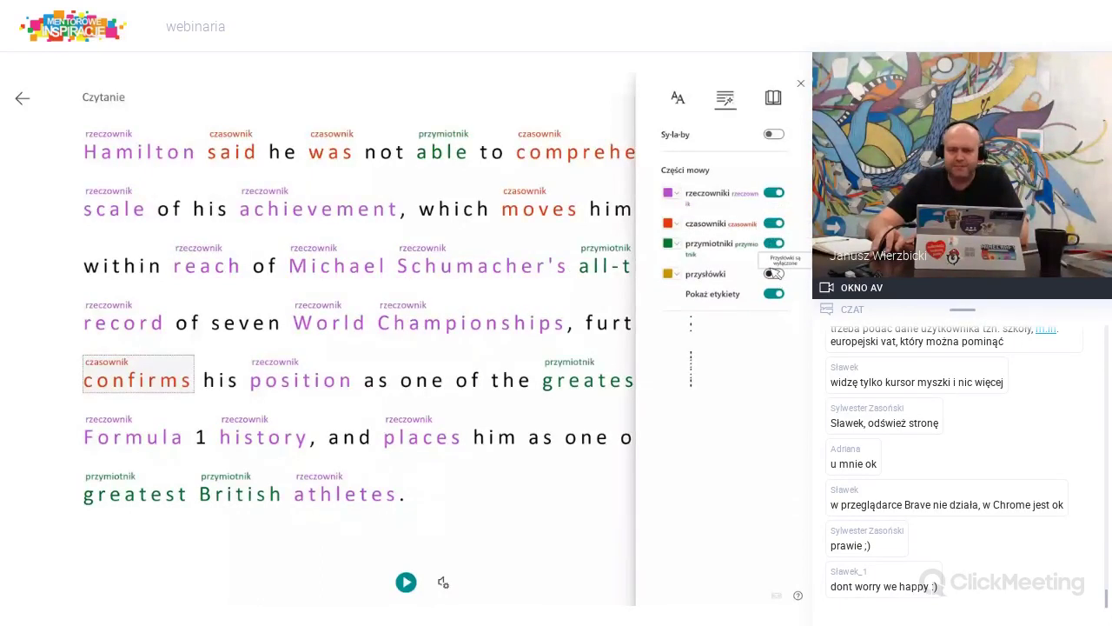
left_click(773, 274)
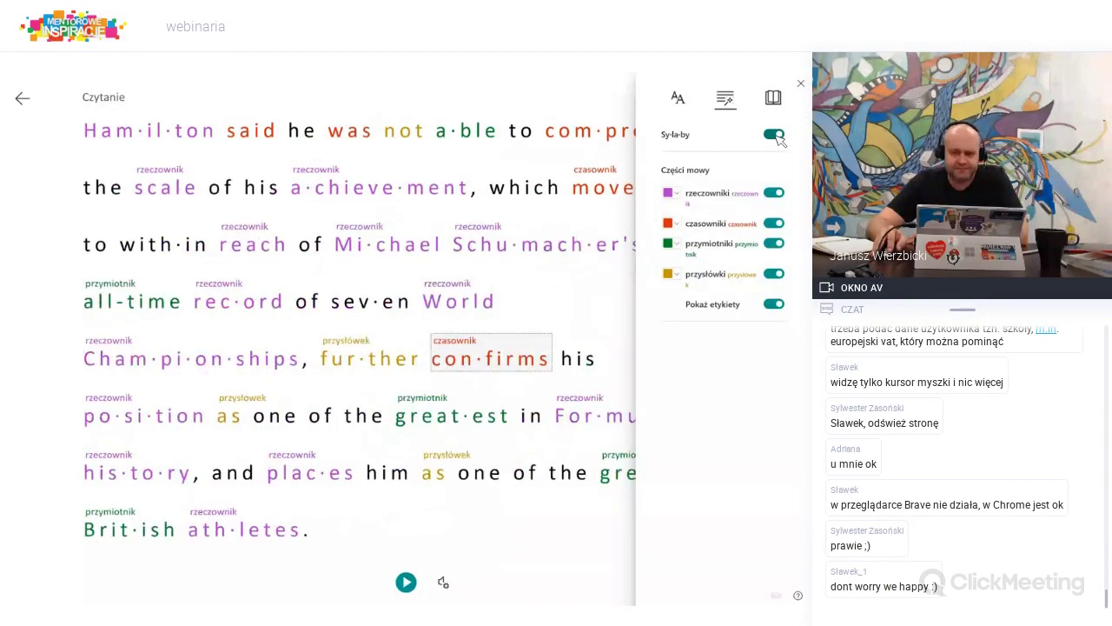
left_click(775, 136)
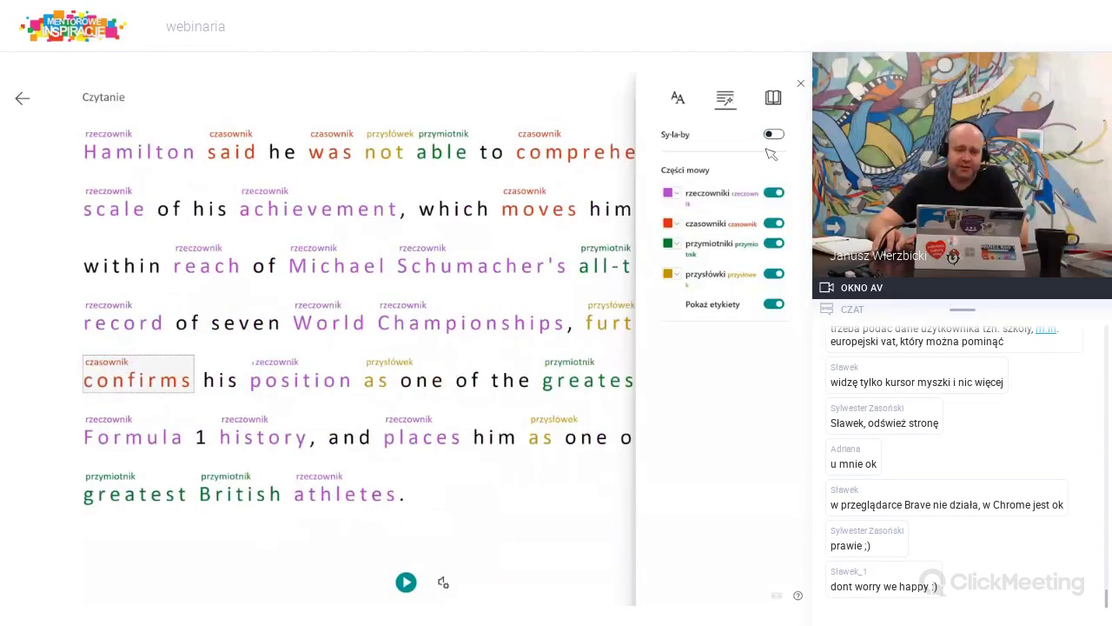
left_click(800, 86)
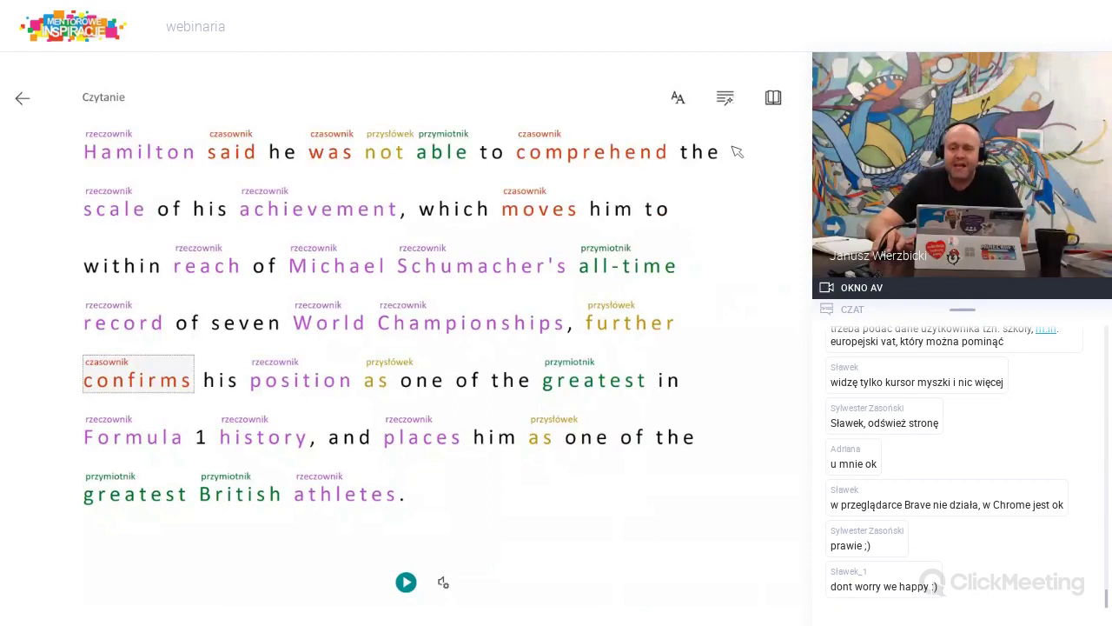
left_click(22, 99)
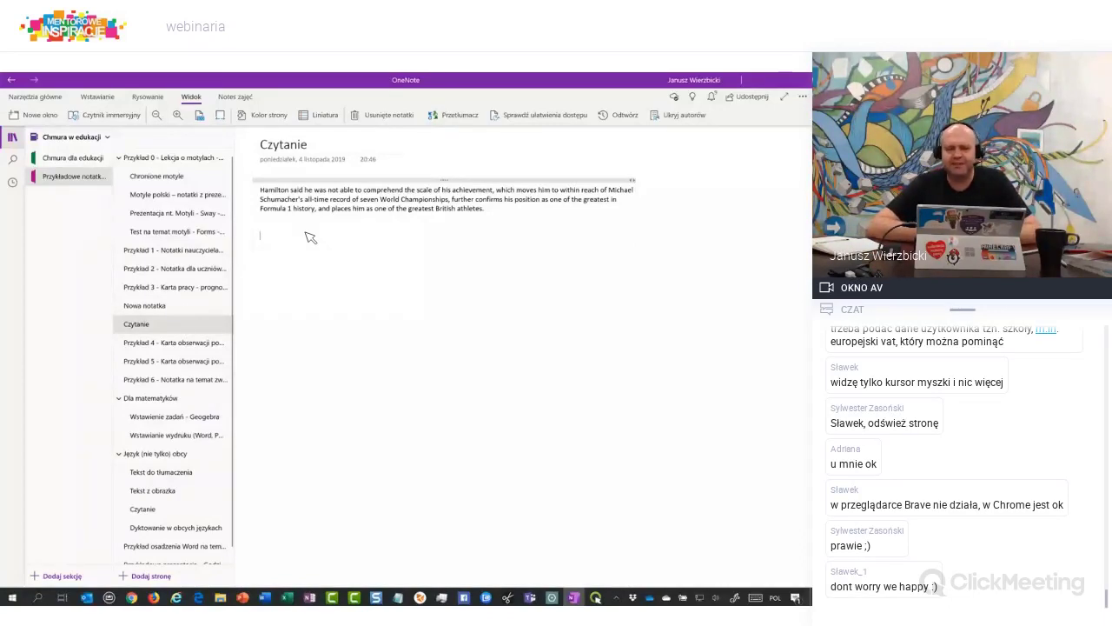
Translate the selected English paragraph into Polish and insert the translation in its place
left_click_drag(487, 211, 263, 193)
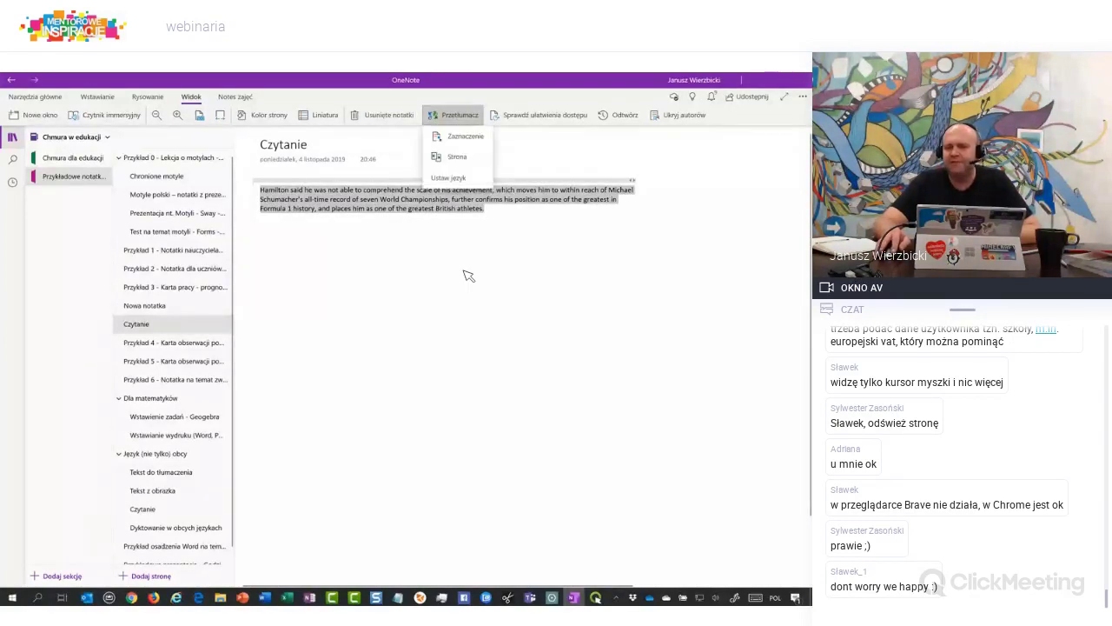
left_click(458, 139)
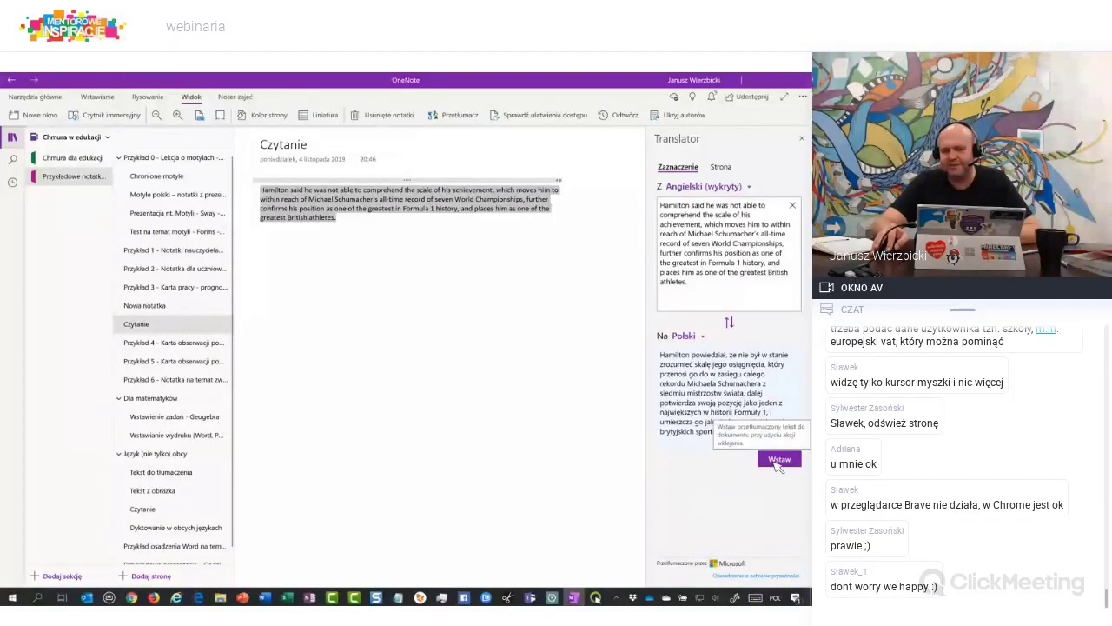
left_click(779, 459)
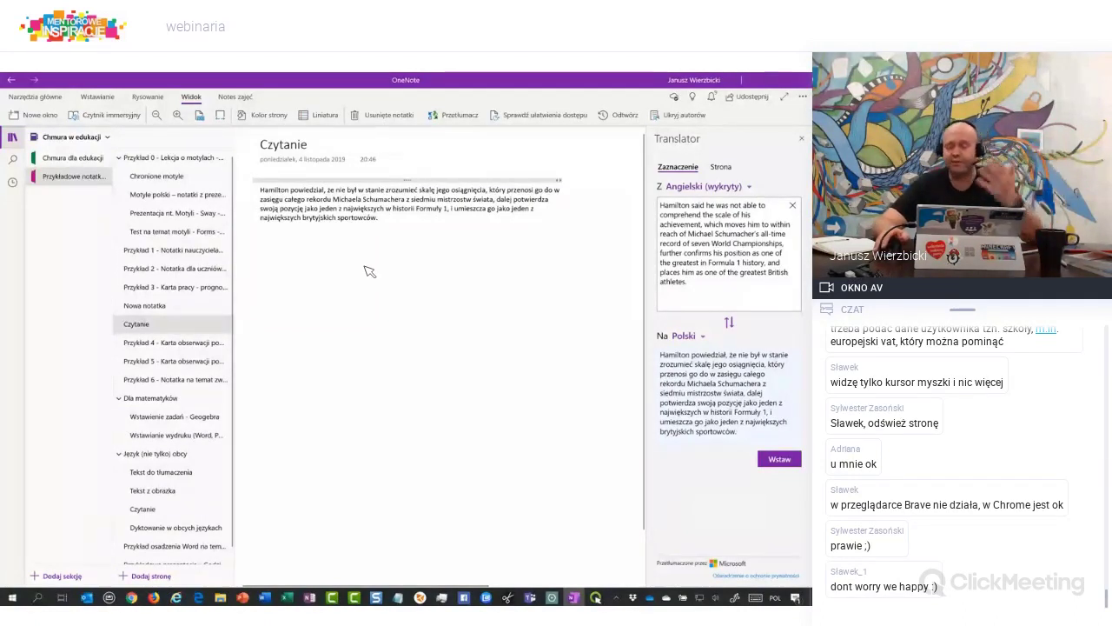
Close the Translator and copy the text out of the PATATAS BRAVAS picture on the "Tekst z obrazka" page
left_click(801, 139)
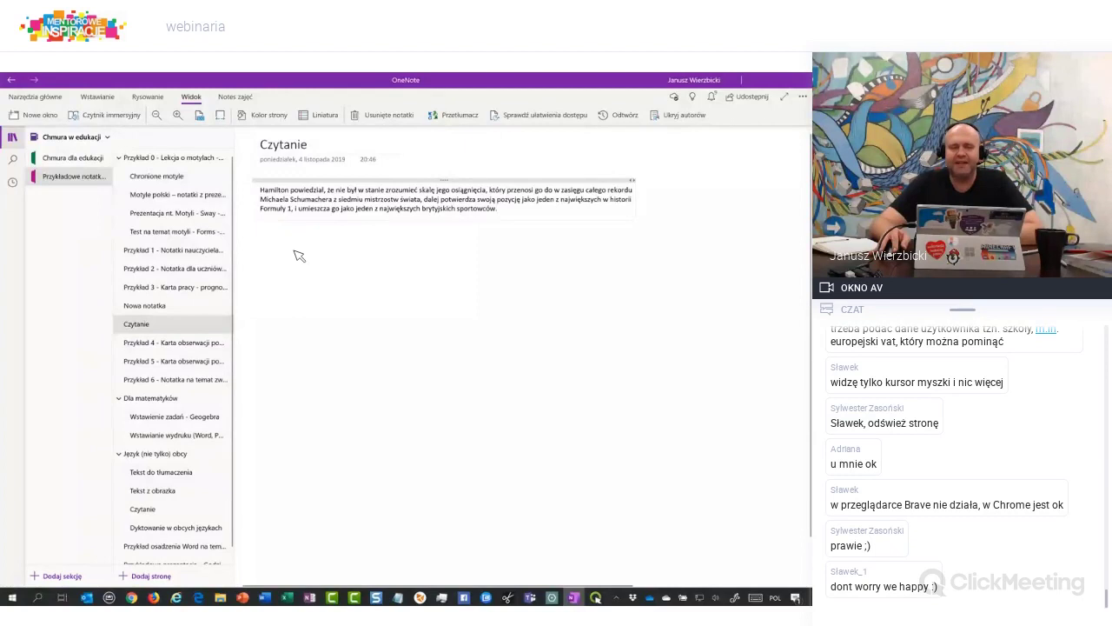
left_click(180, 494)
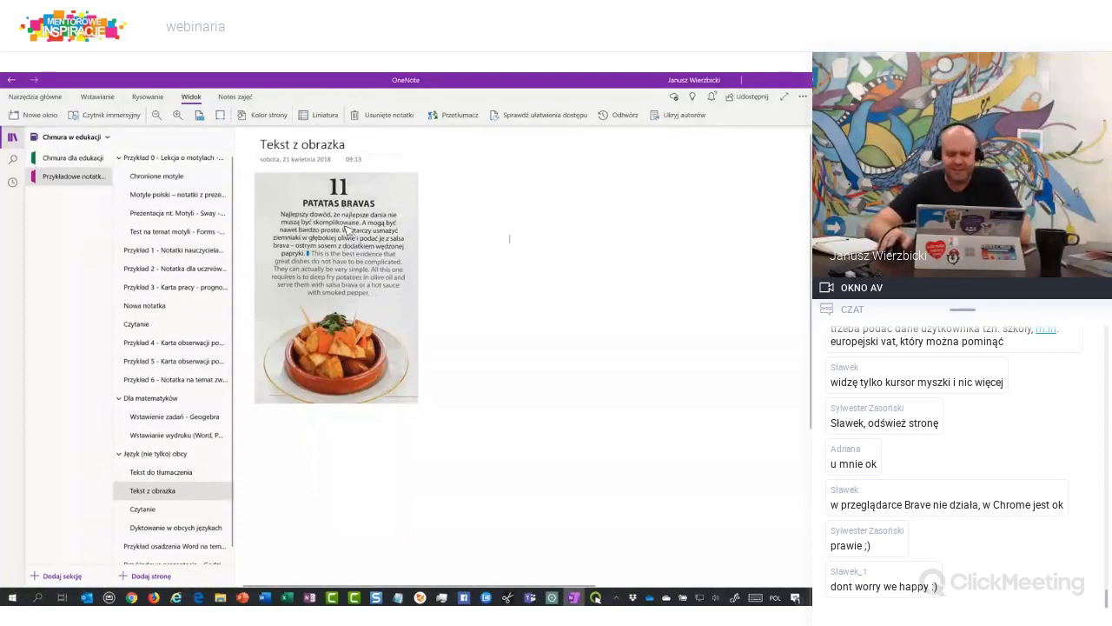
left_click(402, 250)
right_click(403, 249)
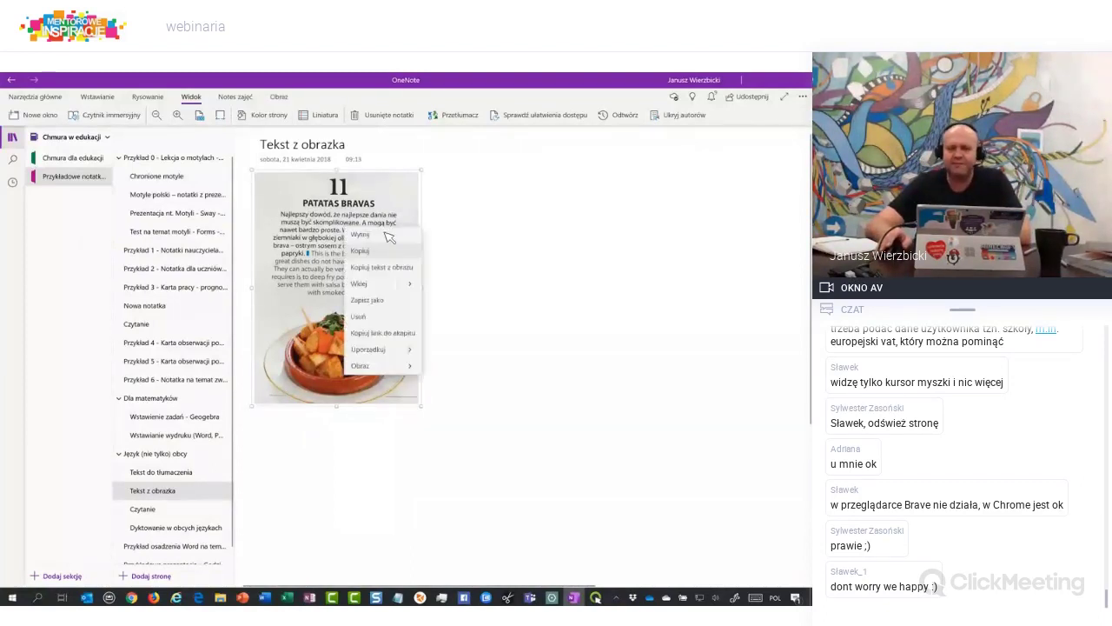
left_click(381, 267)
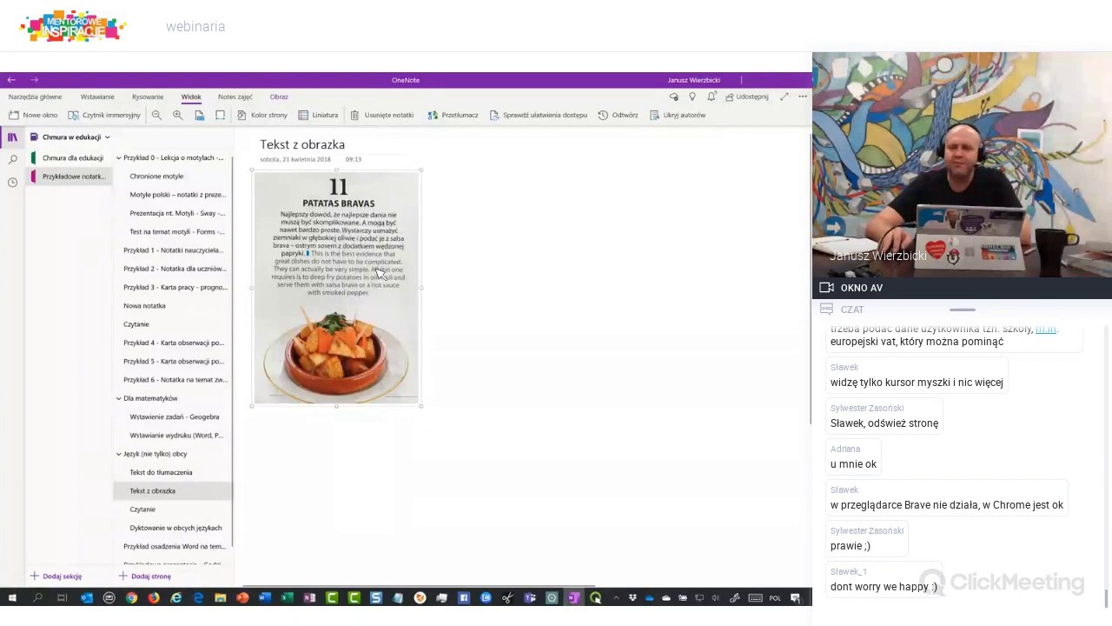
Paste the text extracted from the picture into the empty area beside it
left_click(521, 247)
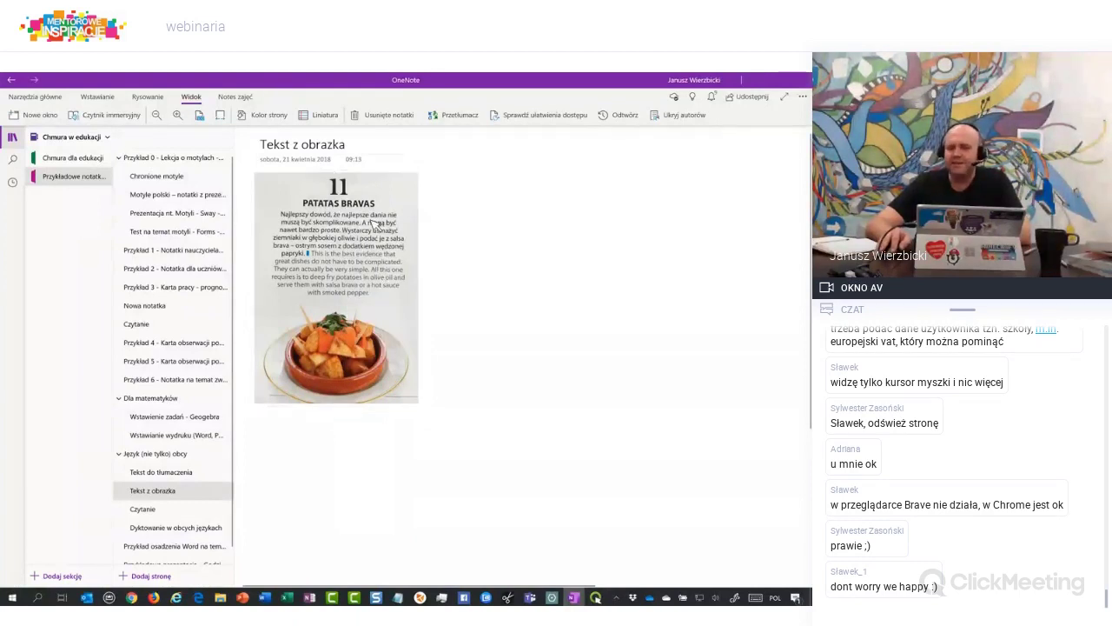
left_click(510, 205)
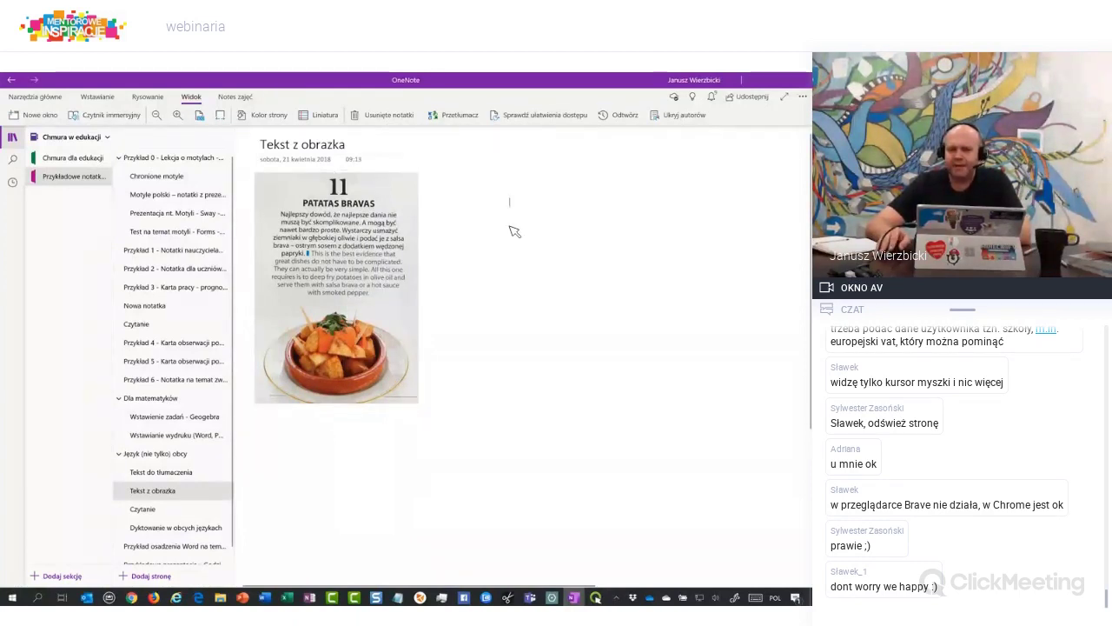
right_click(512, 228)
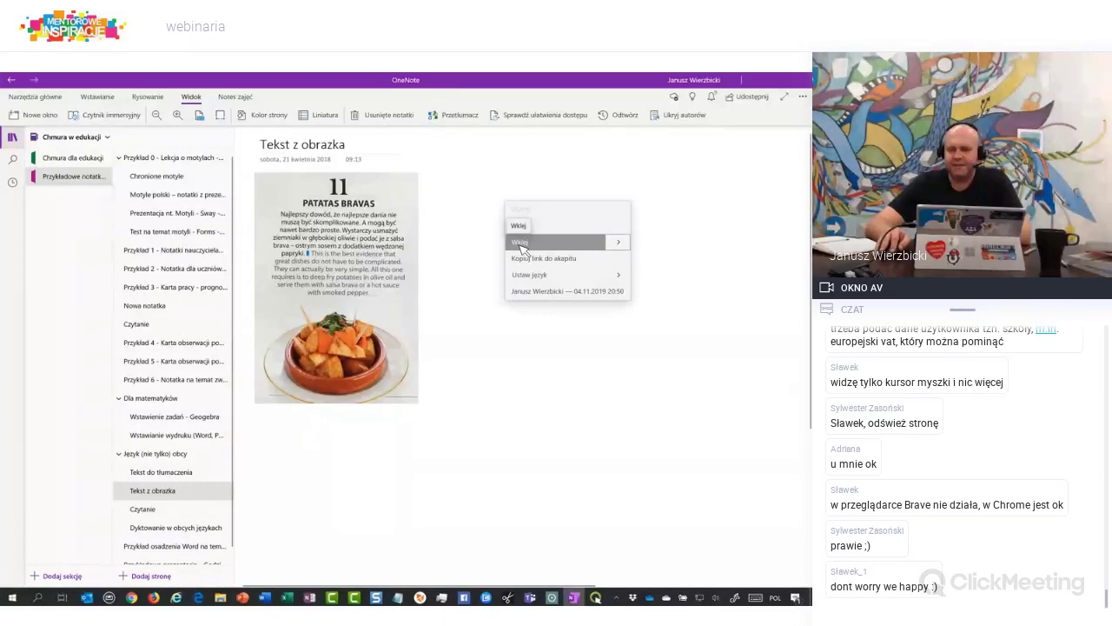
left_click(520, 244)
left_click_drag(557, 198, 520, 198)
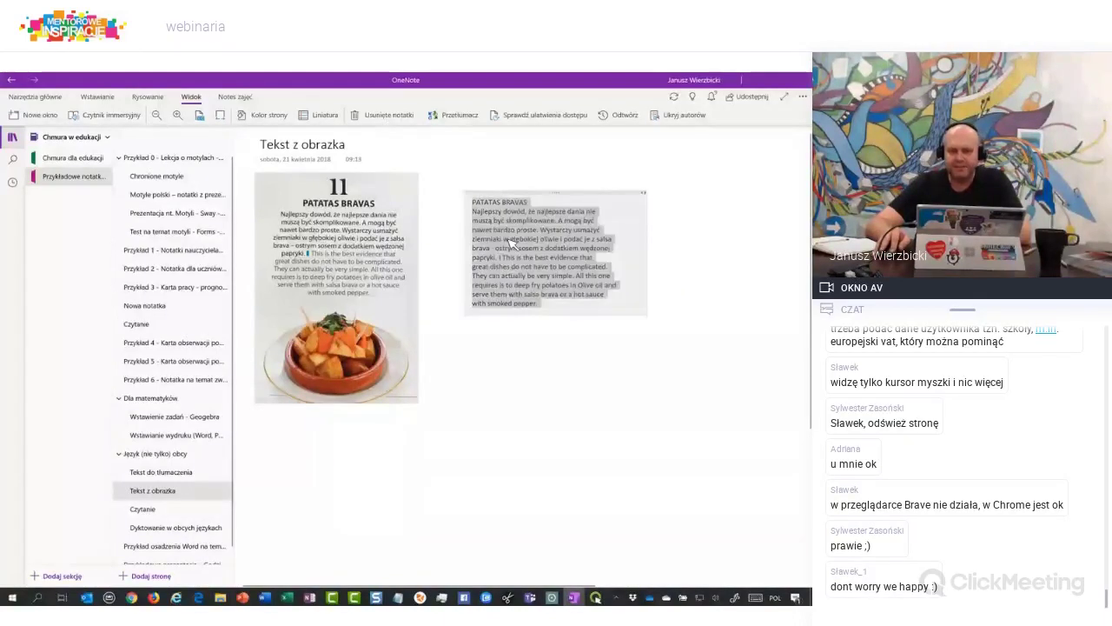
left_click(477, 337)
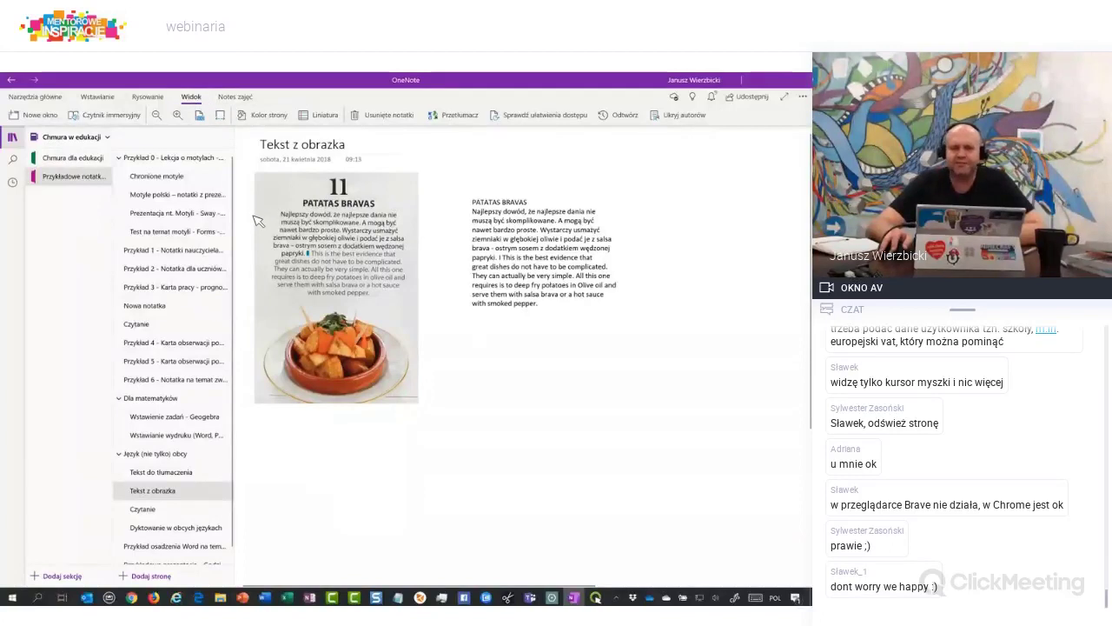
Handwrite "Ala ma kota" with the red pen below the recipe picture, and leave the pen
left_click(147, 97)
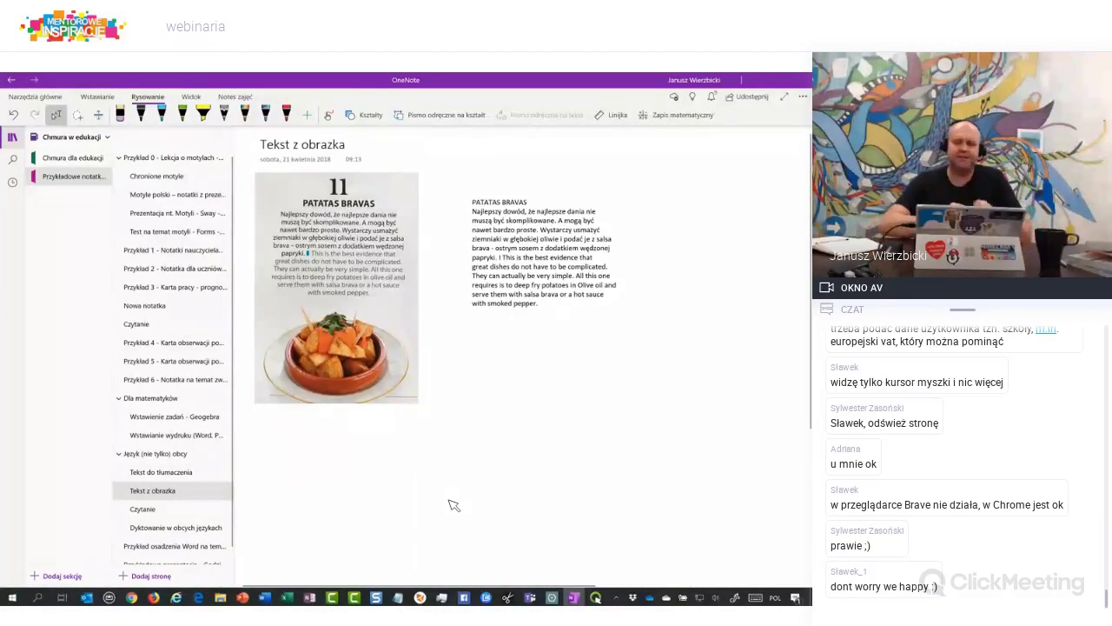
left_click(287, 114)
mouse_move(341, 495)
left_mouse_down()
mouse_move(361, 494)
mouse_move(360, 477)
left_mouse_up()
left_click_drag(382, 461, 376, 493)
left_click_drag(398, 478, 398, 480)
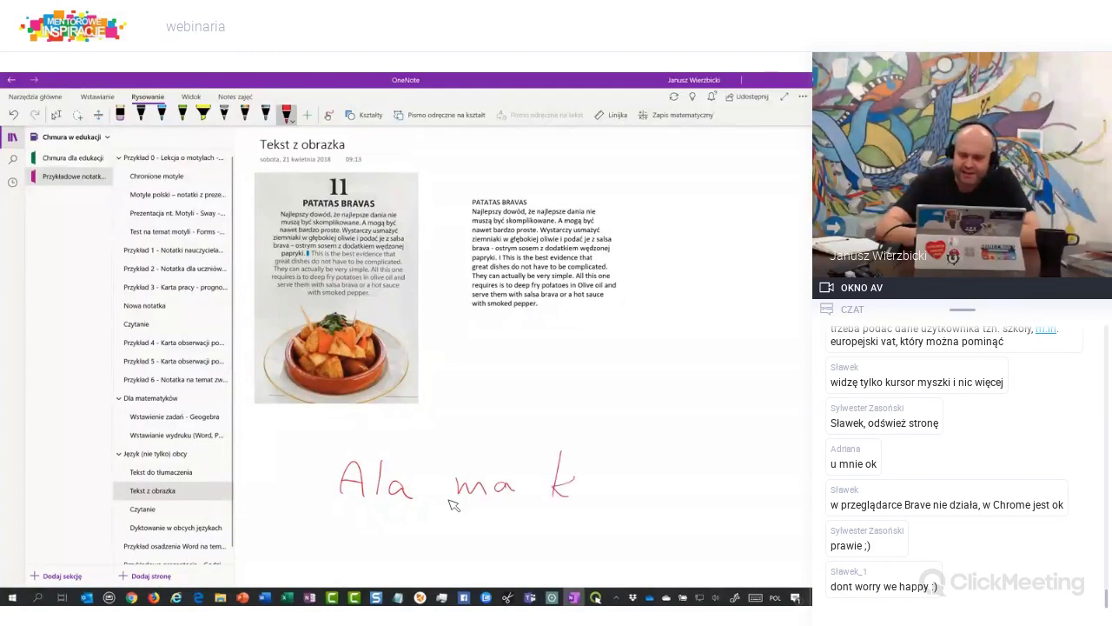
mouse_move(592, 478)
left_mouse_down()
mouse_move(606, 497)
mouse_move(643, 498)
left_mouse_up()
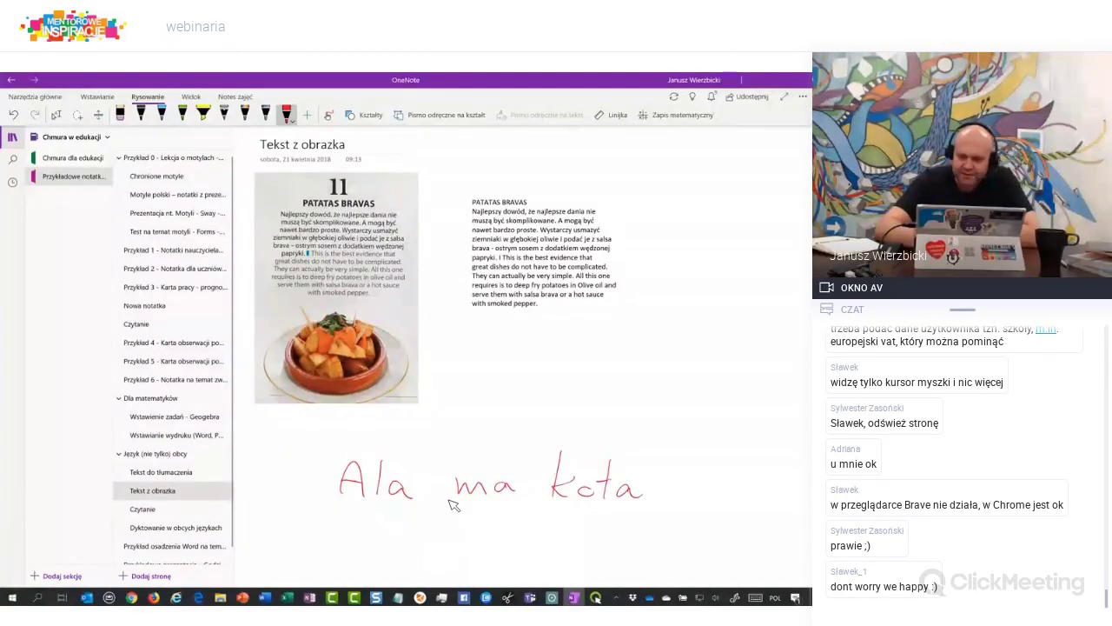
key("Escape")
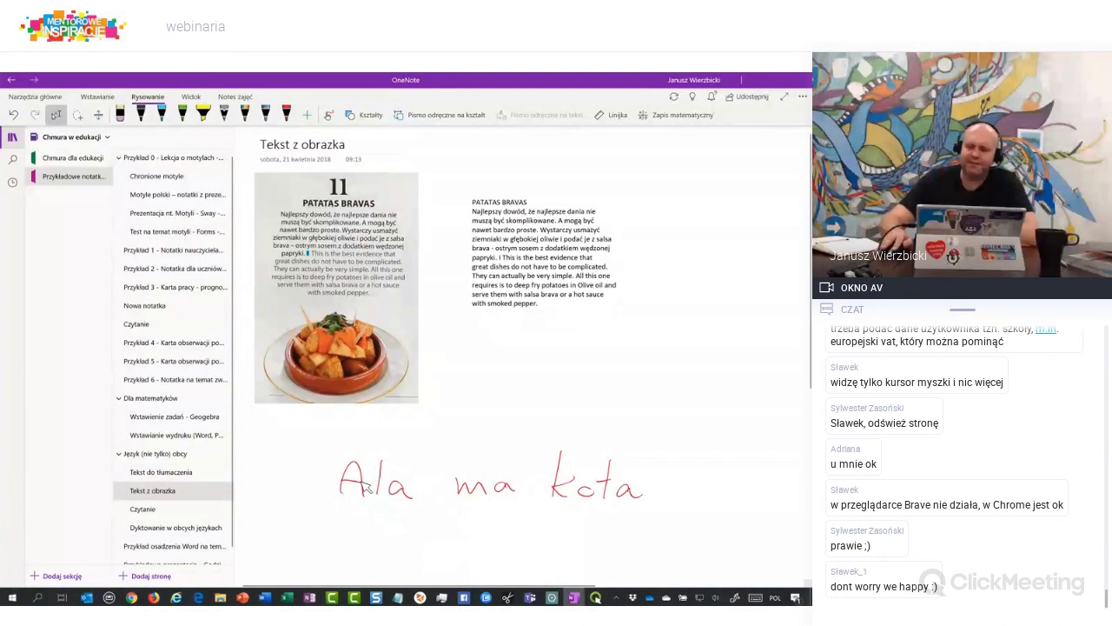
Convert the handwritten "Ala ma kota" to typed text
left_click_drag(315, 428, 684, 526)
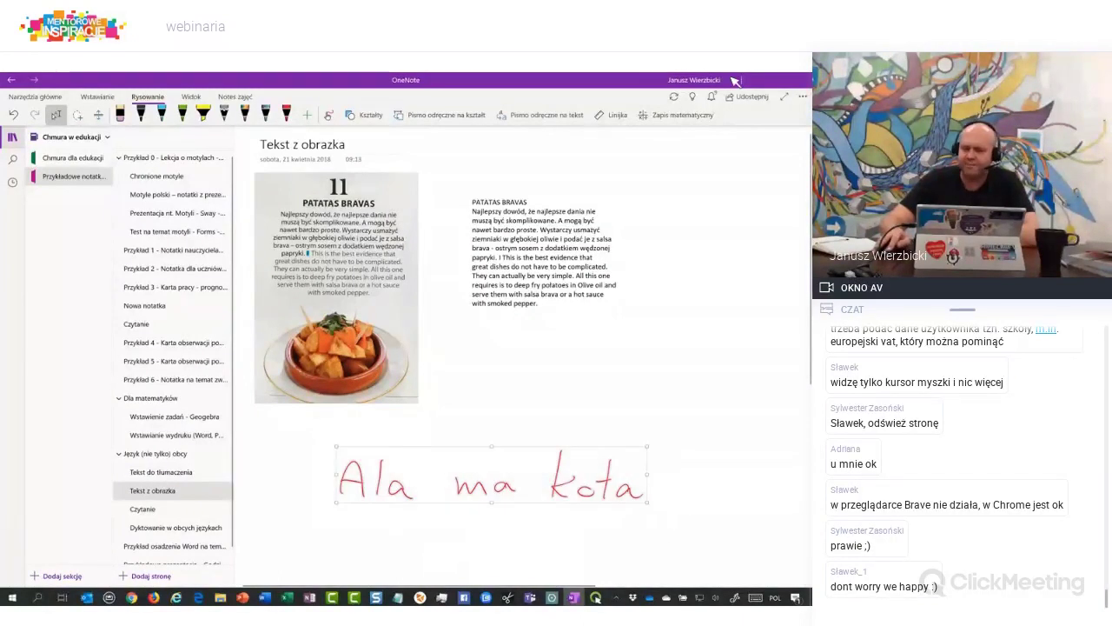
left_click(536, 122)
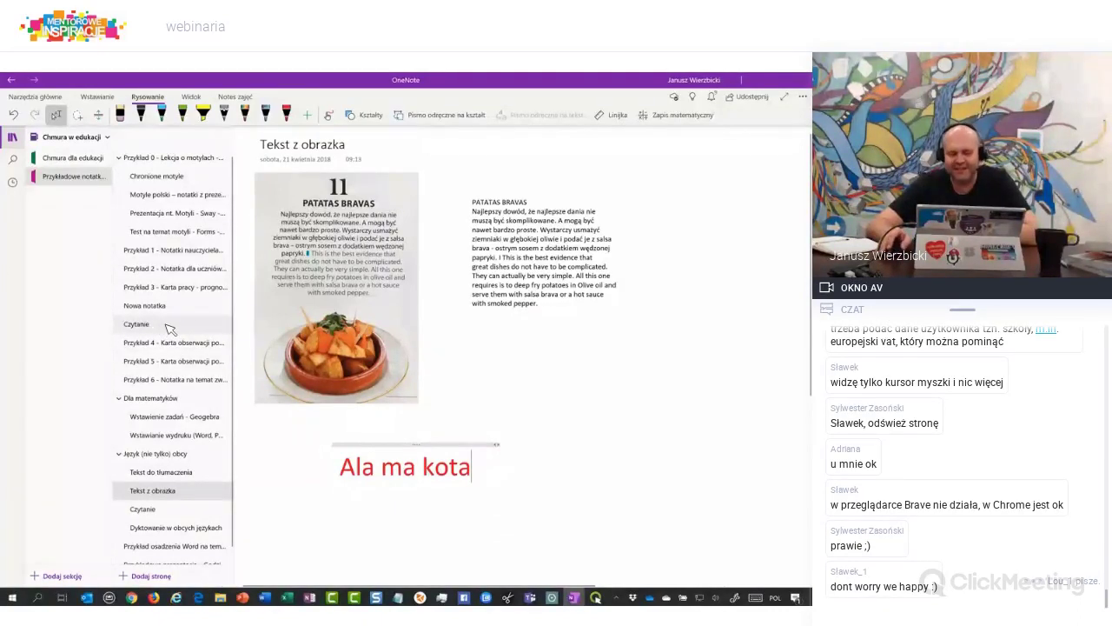
scroll(170, 328, "down", 1)
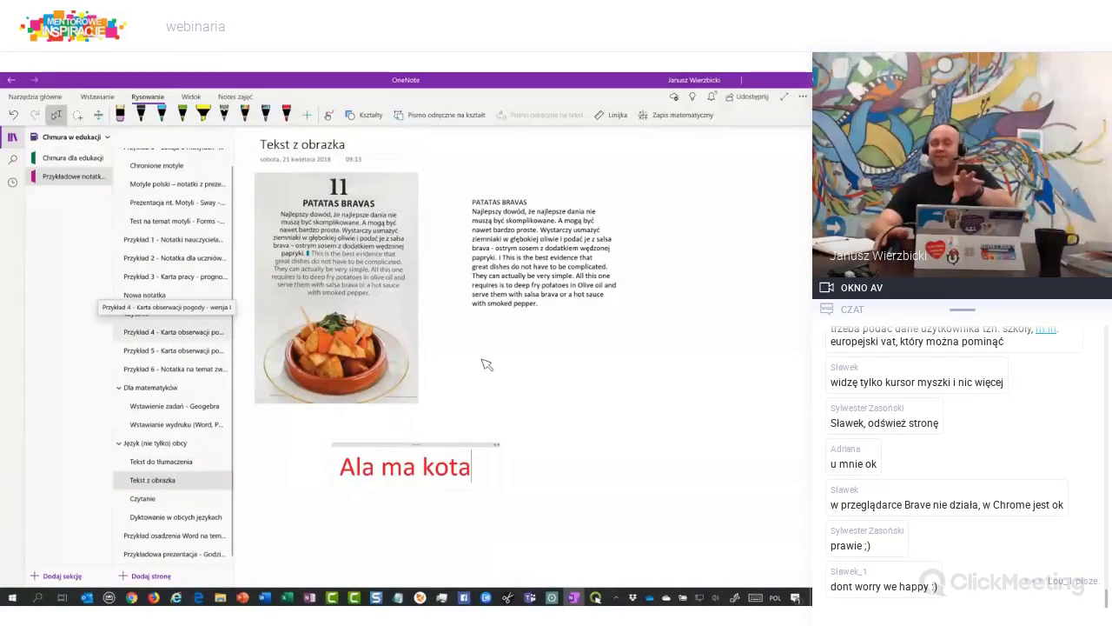
Switch to Chrome and copy the share link of the YouTube video "Animacje Zjawisk i Procesów w PowerPoint", starting at 1:04
left_click(597, 376)
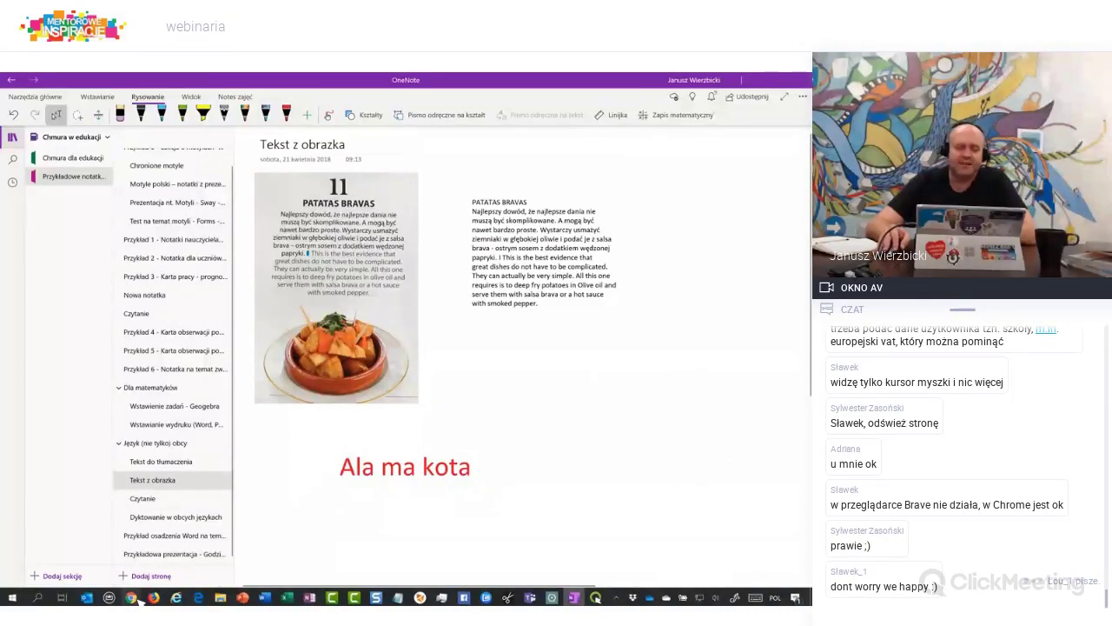
mouse_move(130, 597)
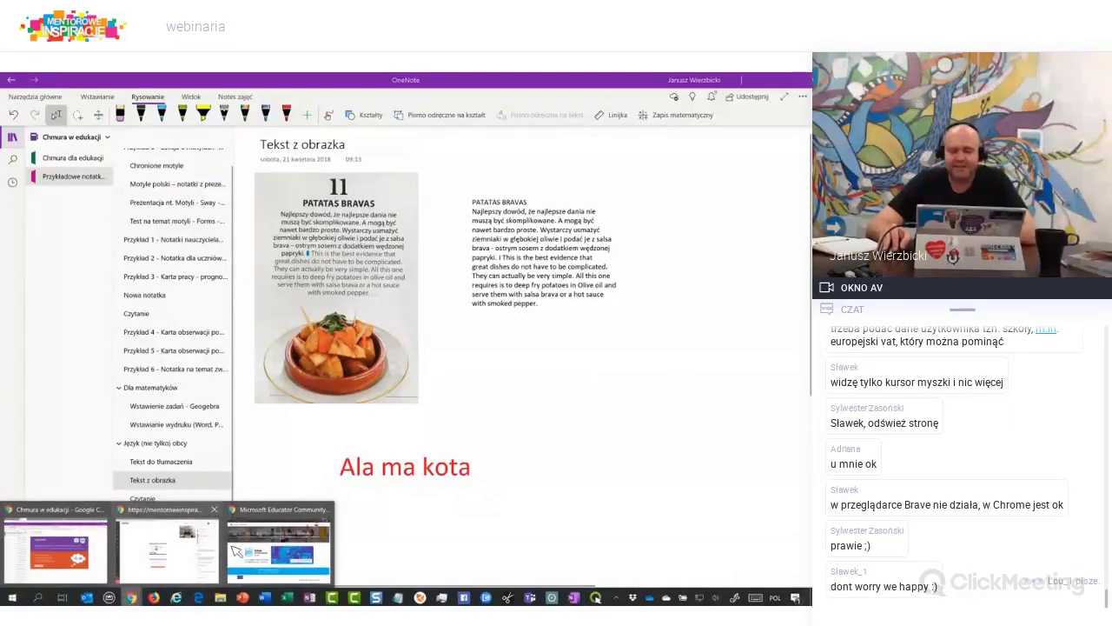
left_click(109, 549)
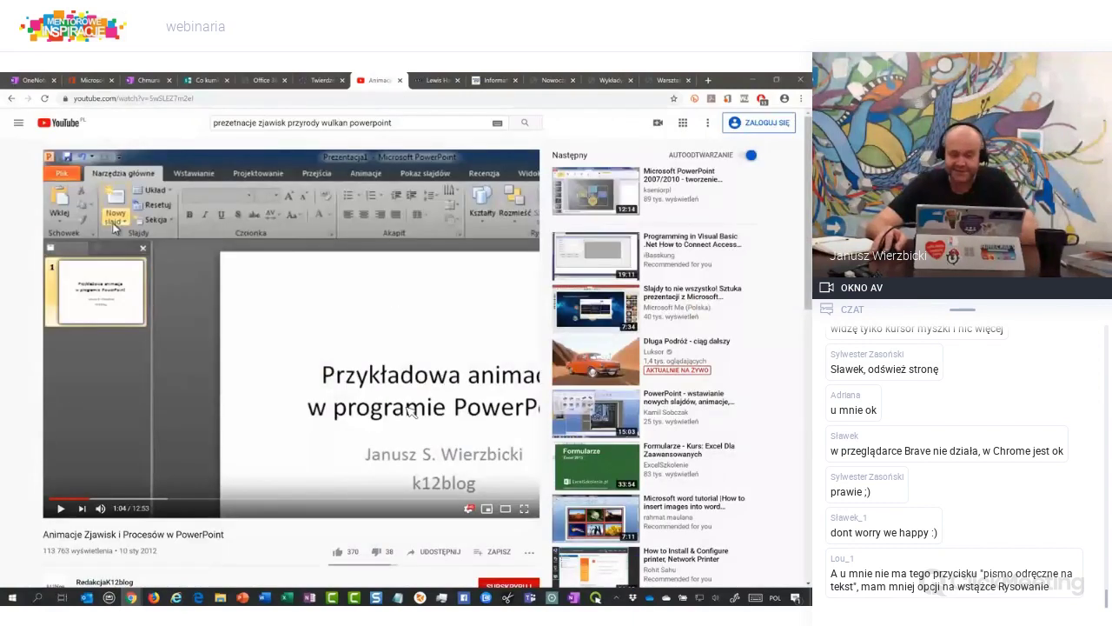
left_click(434, 553)
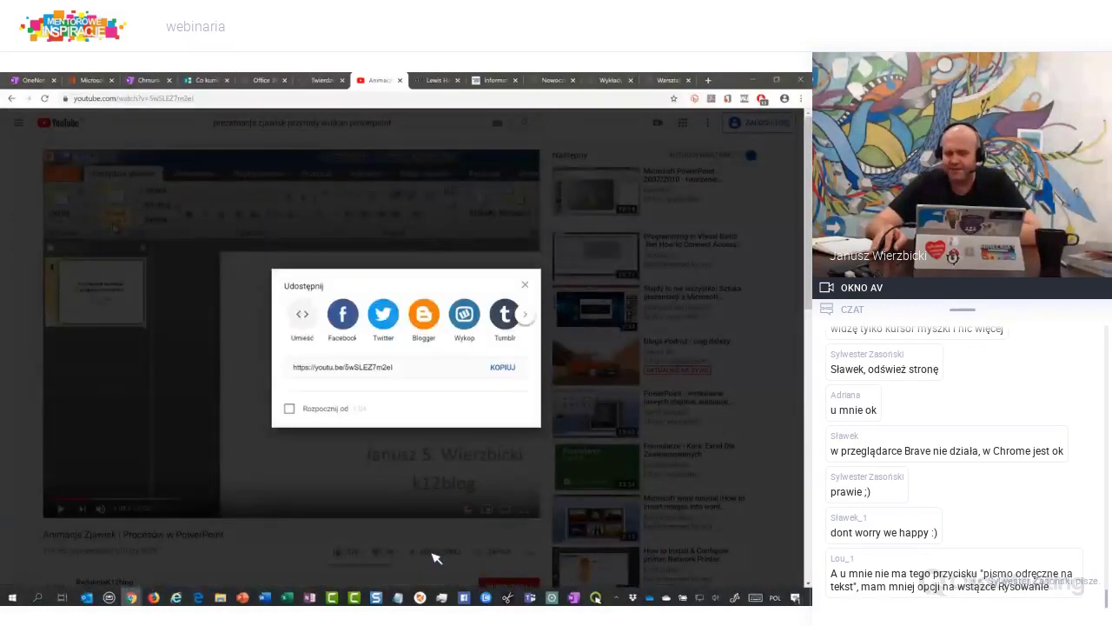
left_click(290, 410)
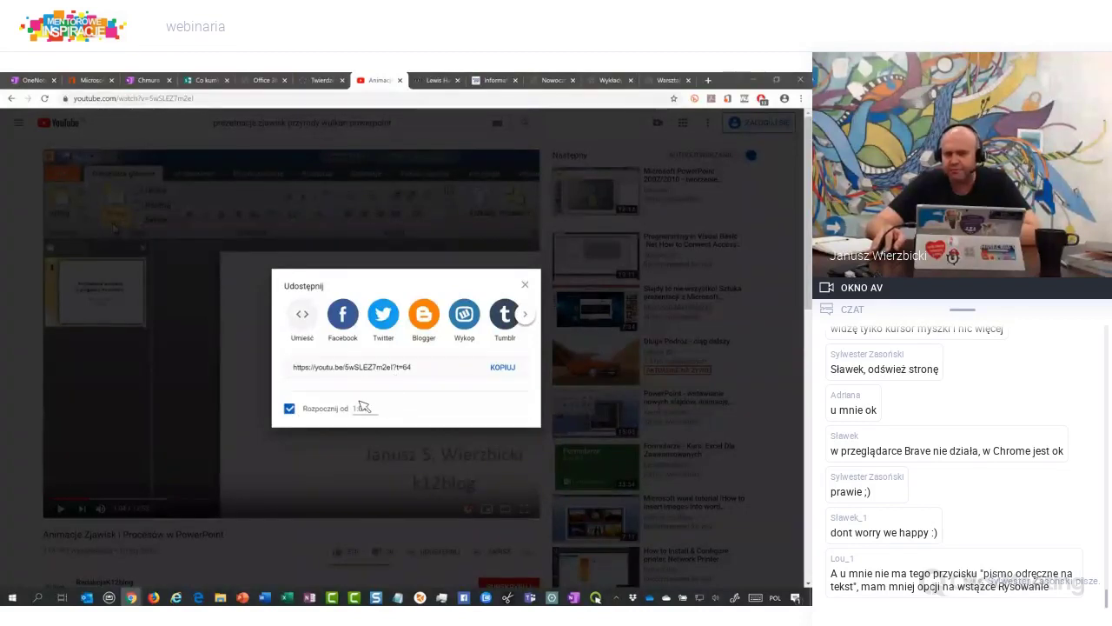
left_click(504, 368)
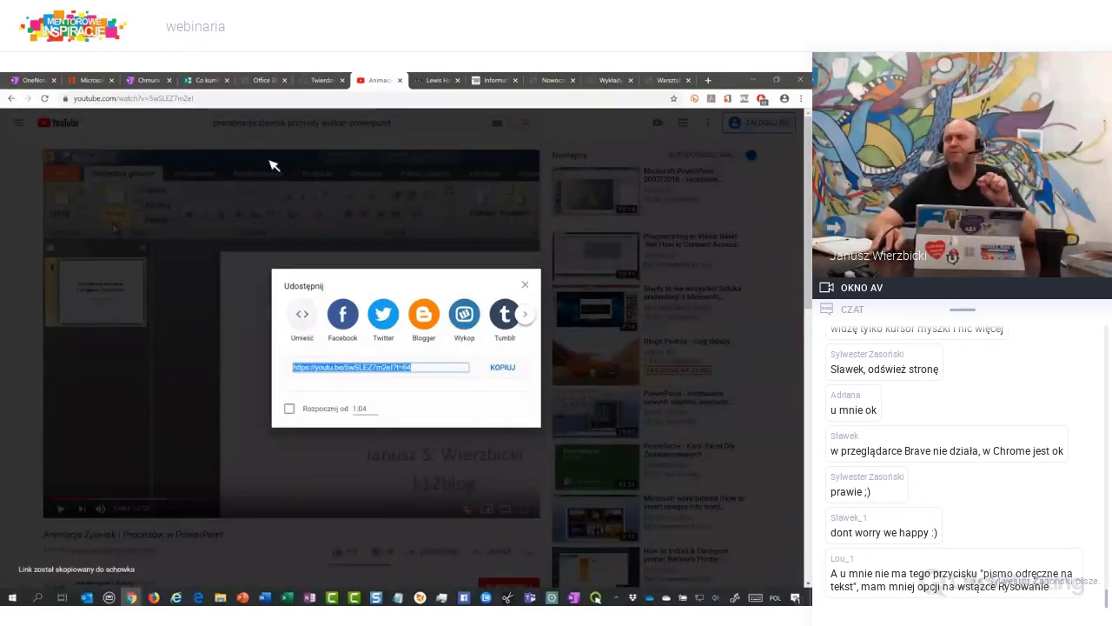
Switch back to OneNote, embed the copied video beside "Ala ma kota" below the extracted text, and play a short part before pausing
left_click(574, 596)
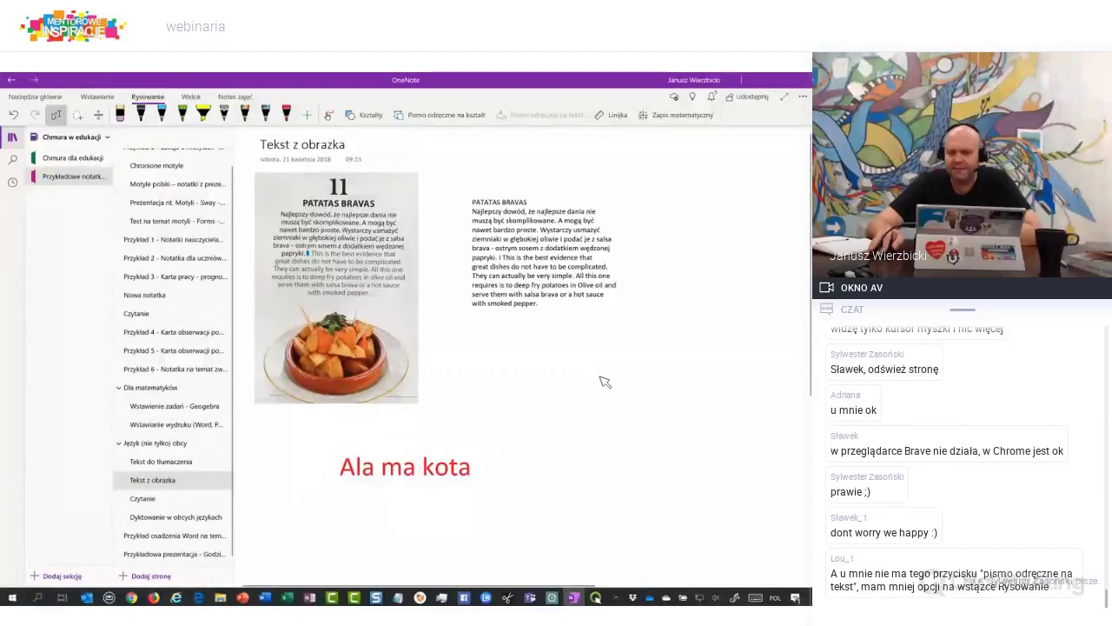
key("ctrl+v")
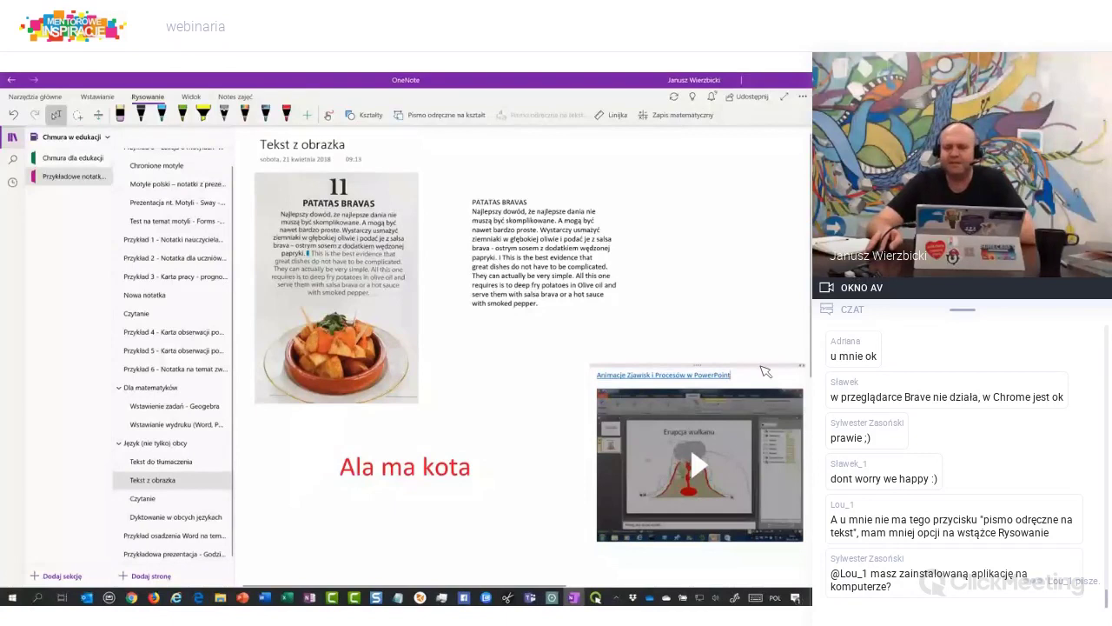
left_click_drag(761, 365, 707, 358)
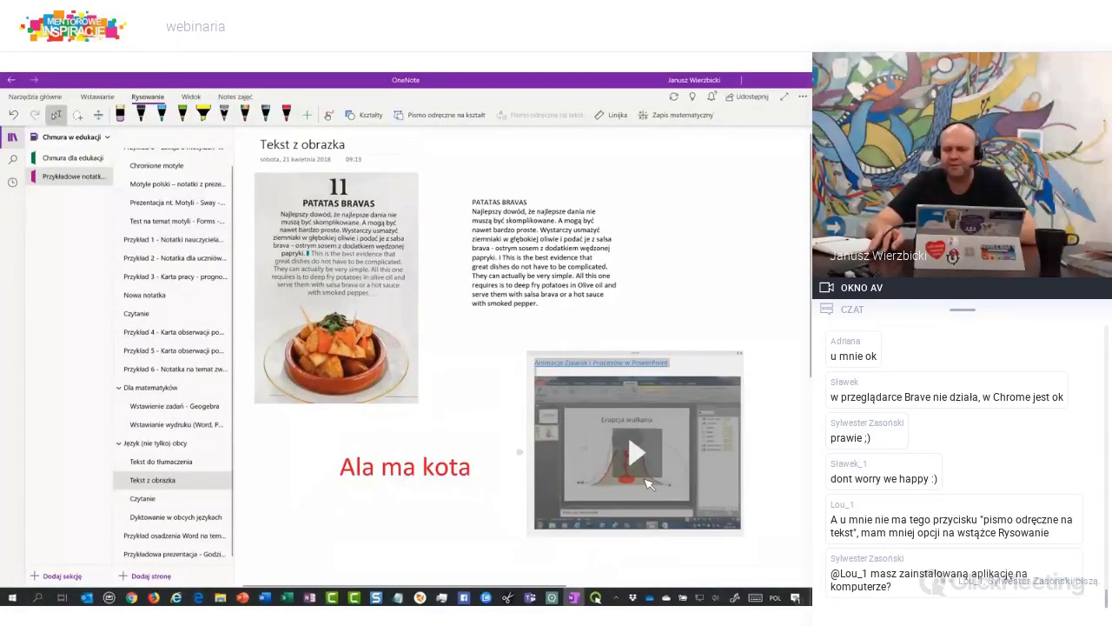
left_click(643, 458)
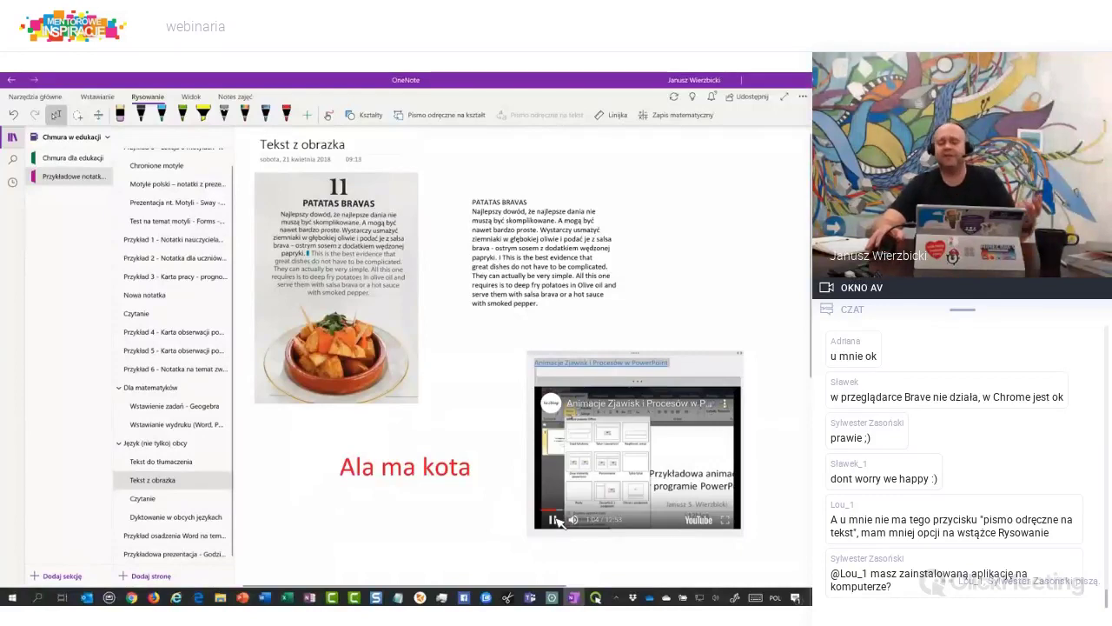
left_click(553, 520)
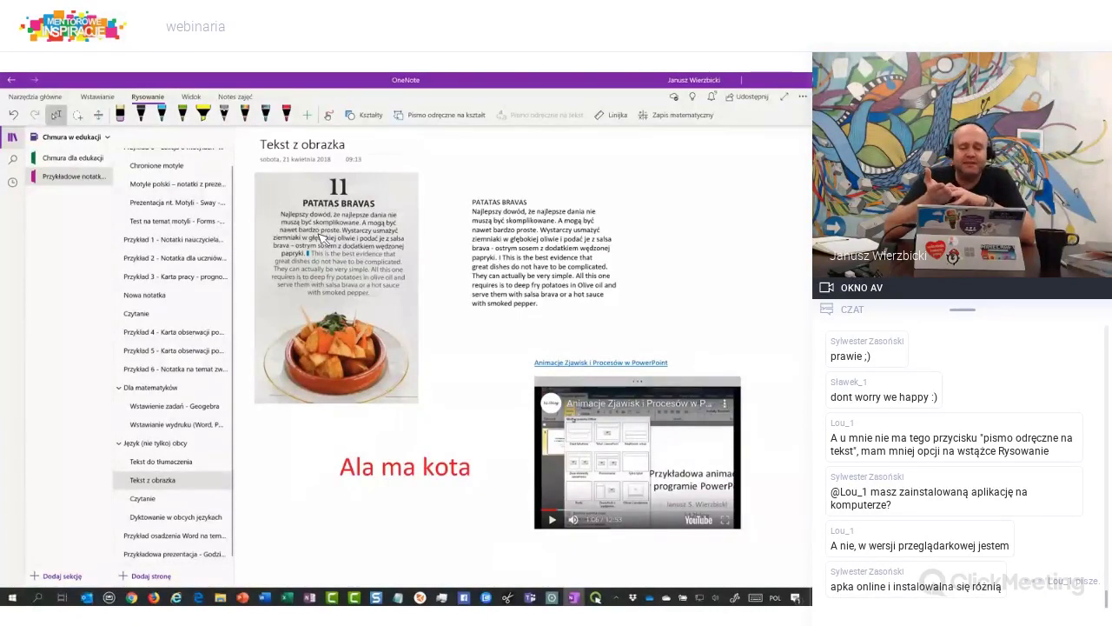
On the "Wstawienie zadań - Geogebra" page, set the applet's sine amplitude slider to -1.3 and its frequency slider to -1
left_click(218, 414)
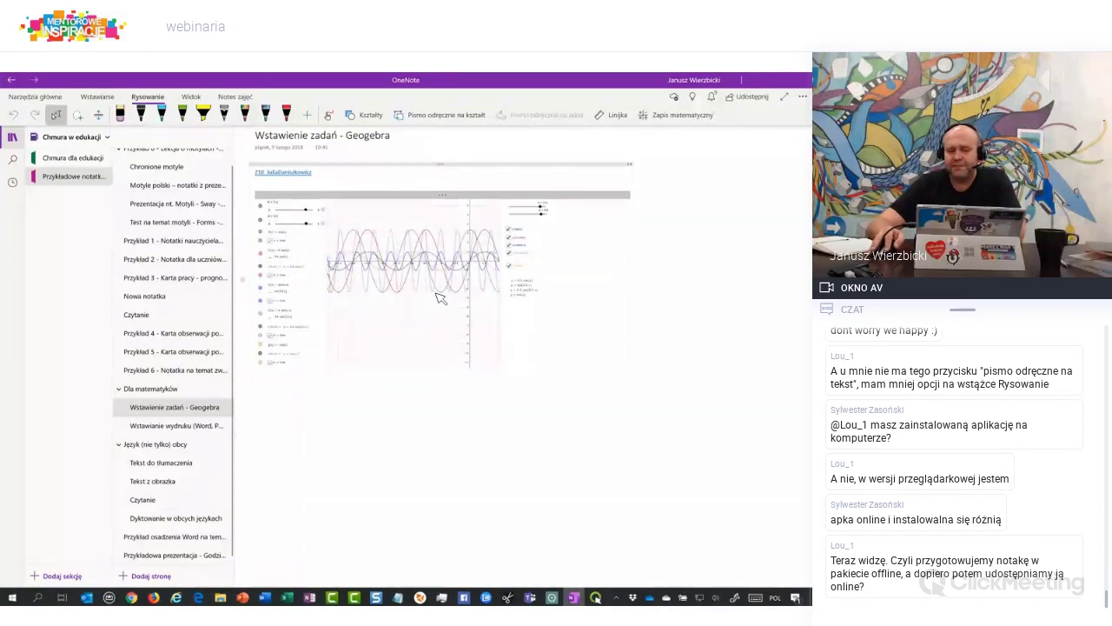
scroll(439, 293, "up", 2)
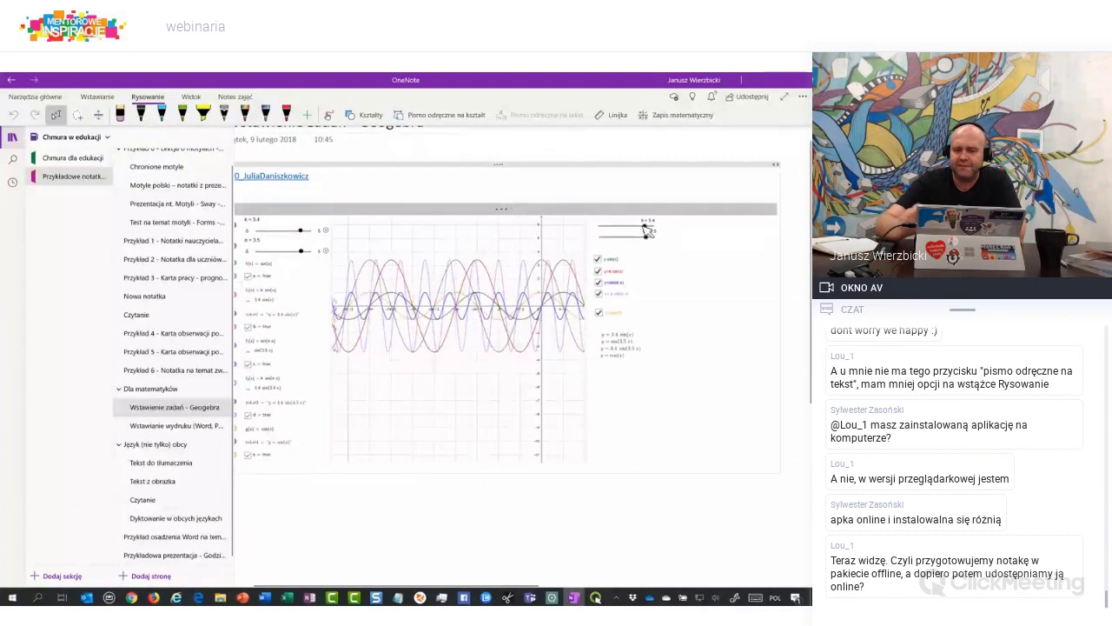
left_click_drag(646, 232, 620, 237)
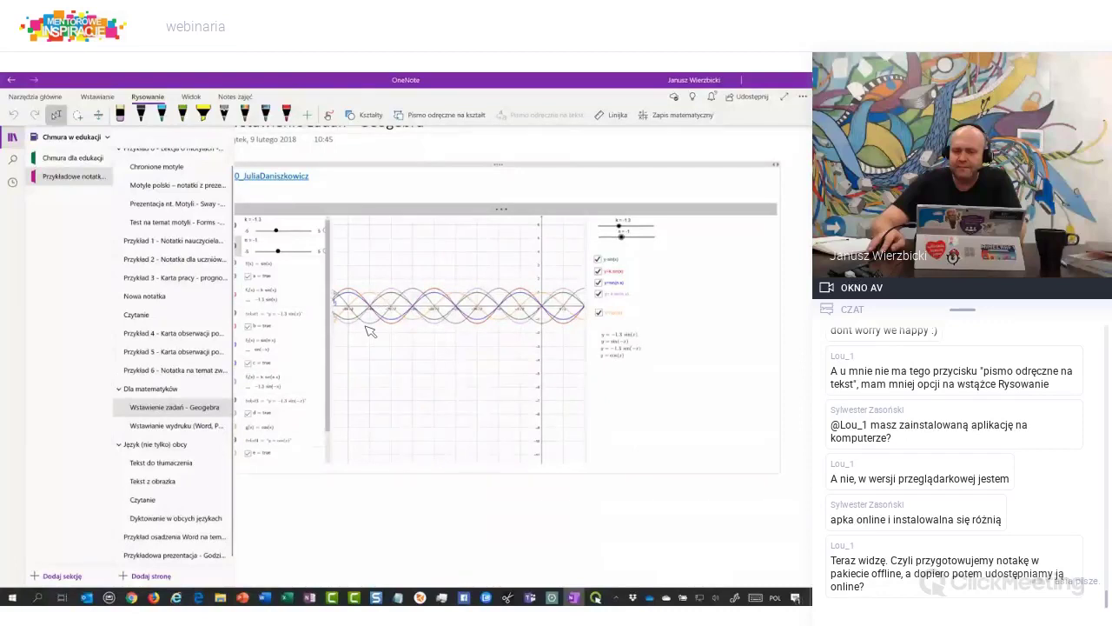
scroll(370, 330, "down", 1)
scroll(370, 330, "down", 1)
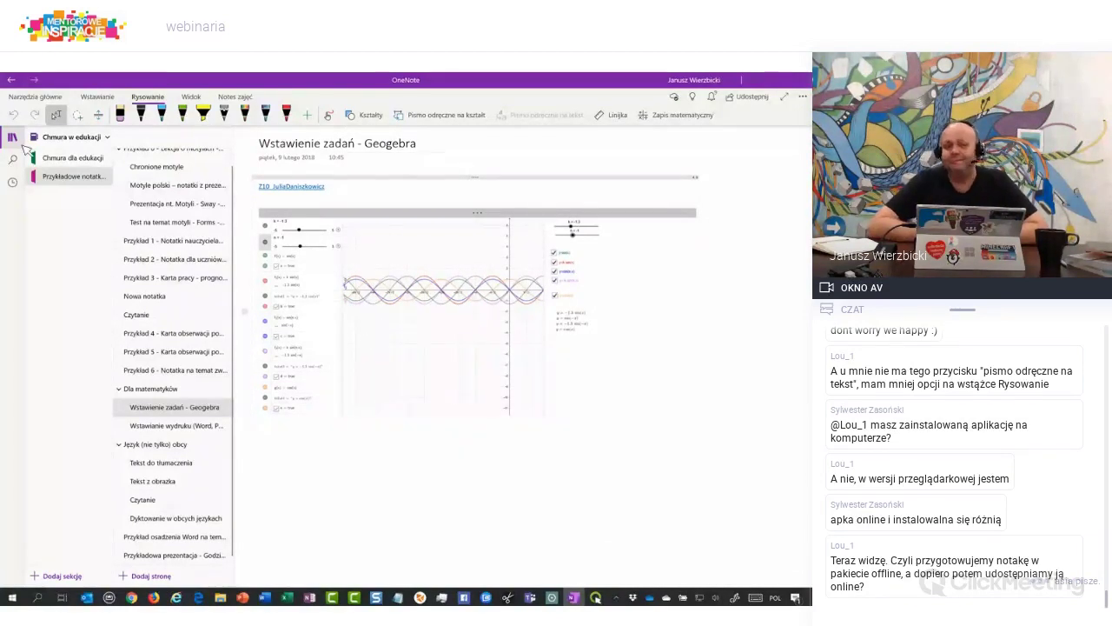
Open the page about OneNote and OneNote Class Notebook in section "Chmura dla edukacji" and circle "Notes nauczyciela" in red on the diagram
key("ctrl+shift+Tab")
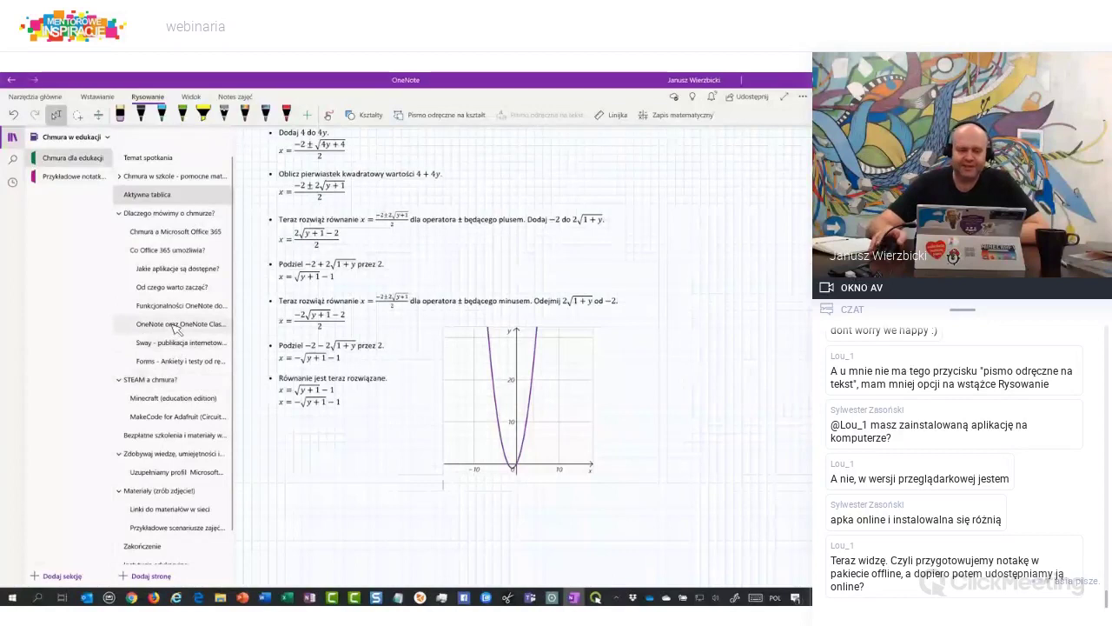
left_click(174, 324)
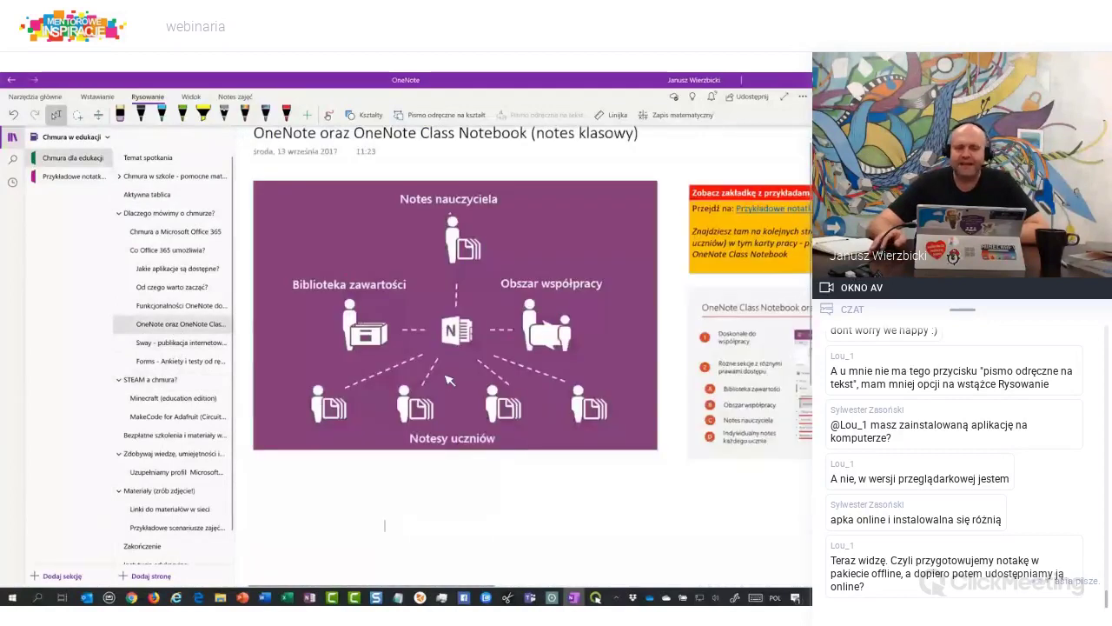
scroll(450, 379, "up", 1)
scroll(449, 379, "up", 2)
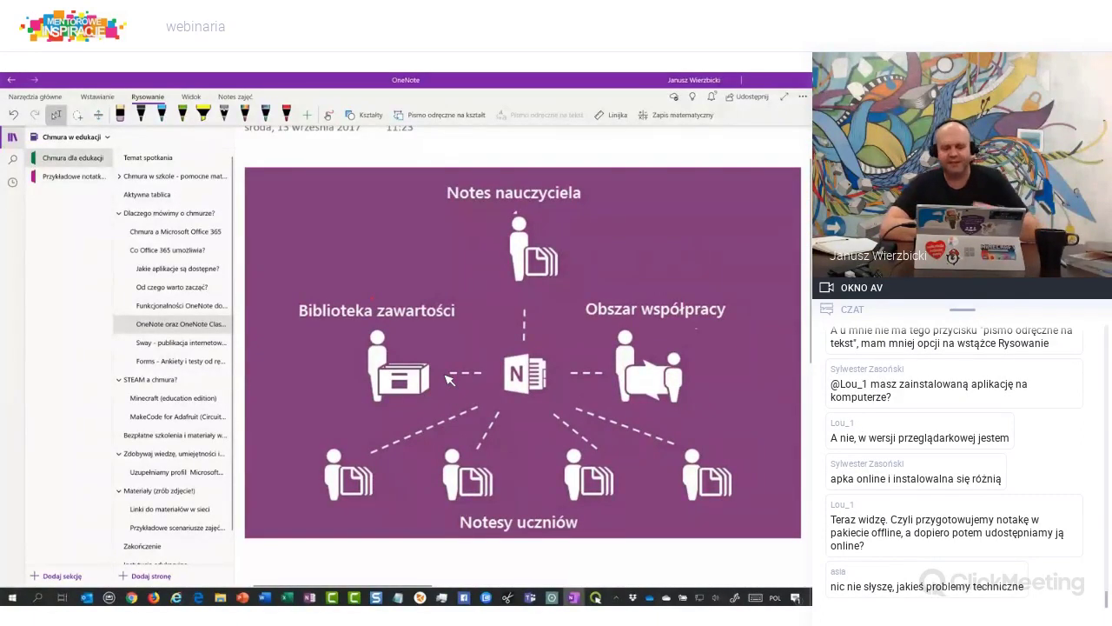
left_click(287, 114)
left_click_drag(564, 155, 613, 196)
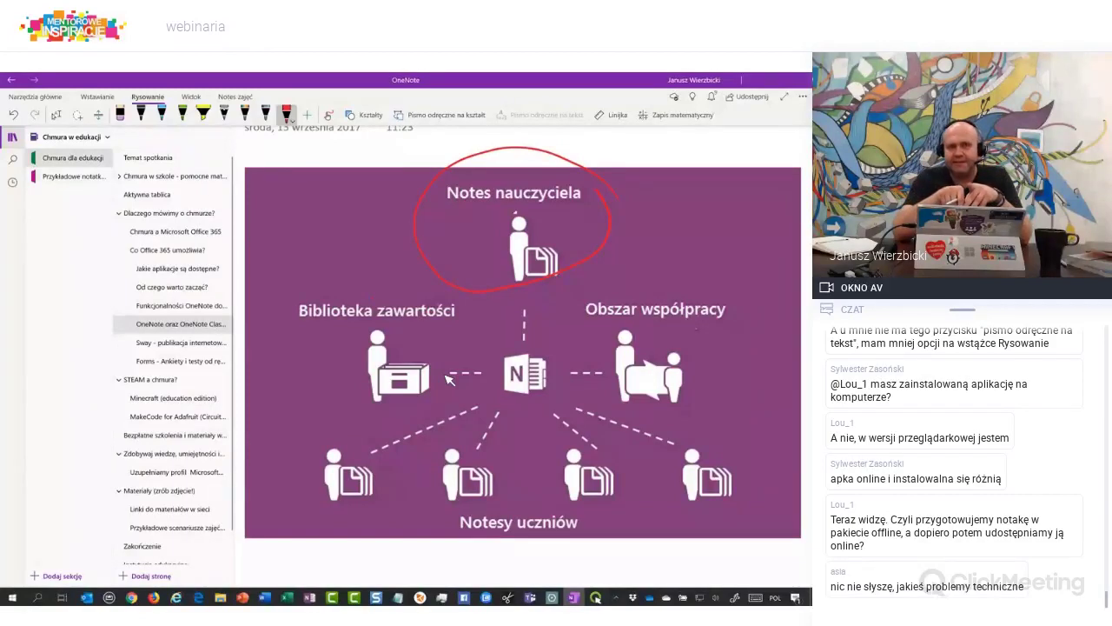
Circle "Biblioteka zawartości" in red on the Class Notebook diagram and view the whole "OneNote Class Notebook oraz Staff Notebook" slide
mouse_move(296, 306)
left_mouse_down()
mouse_move(474, 330)
mouse_move(291, 317)
left_mouse_up()
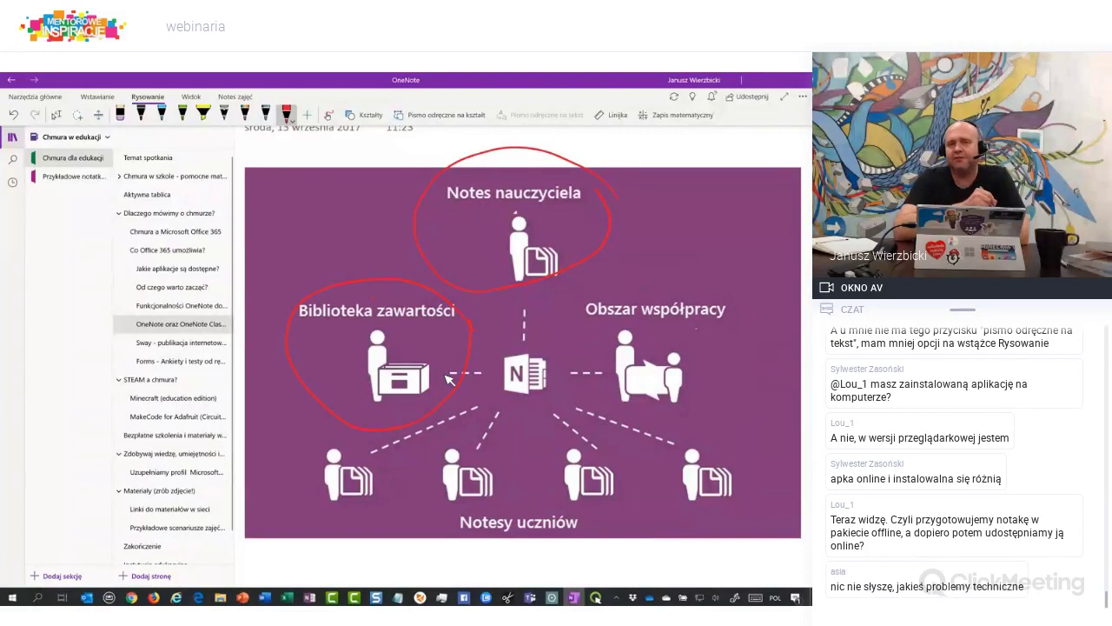
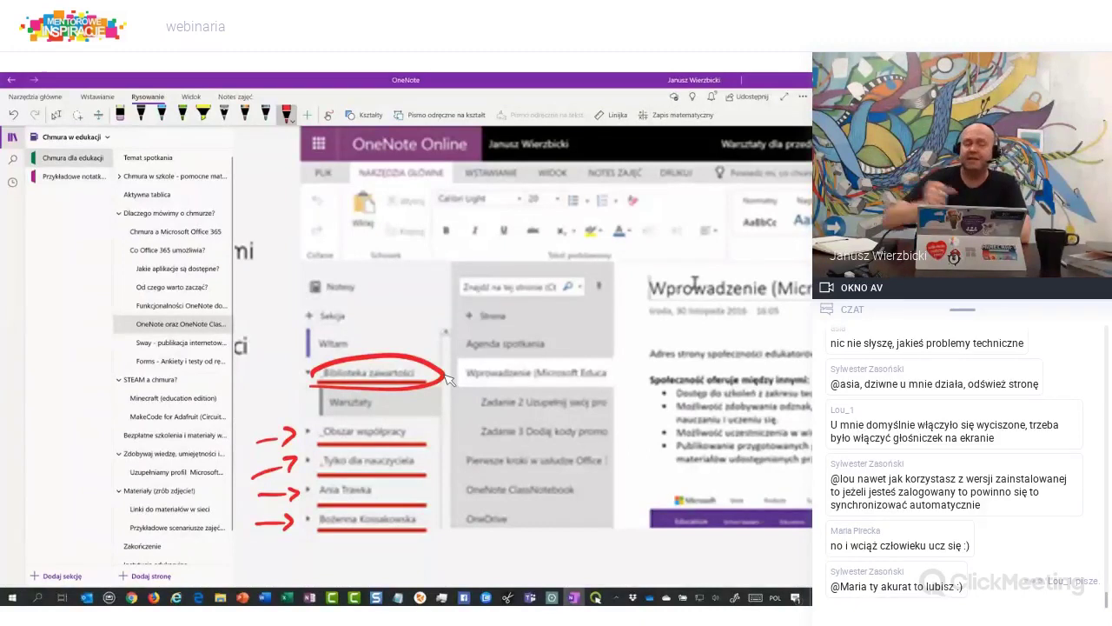
scroll(447, 380, "down", 3)
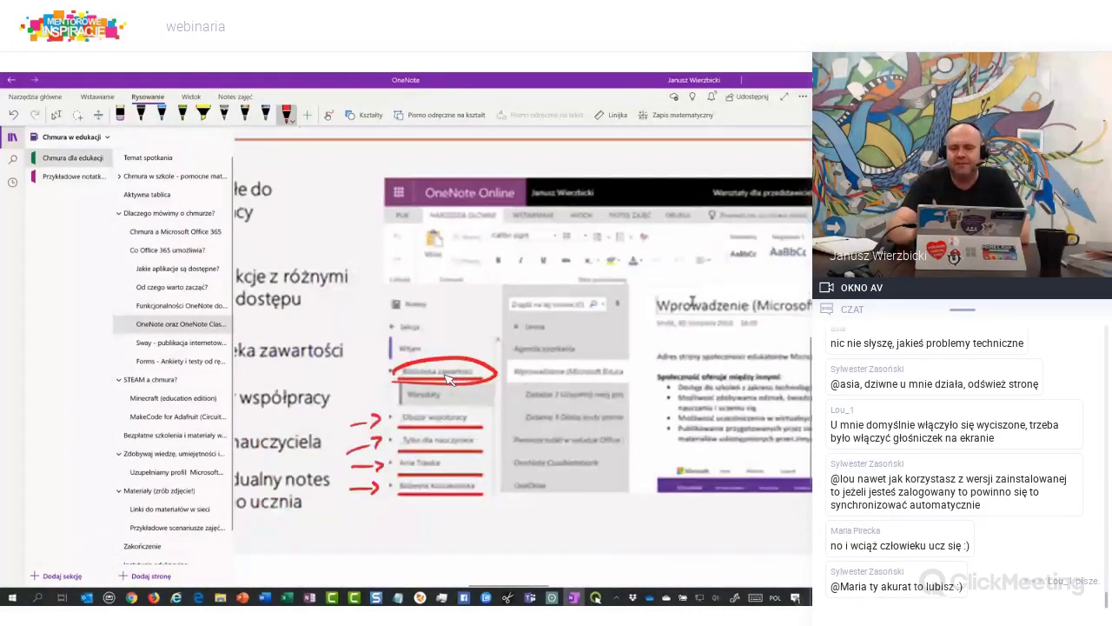
scroll(448, 379, "down", 3)
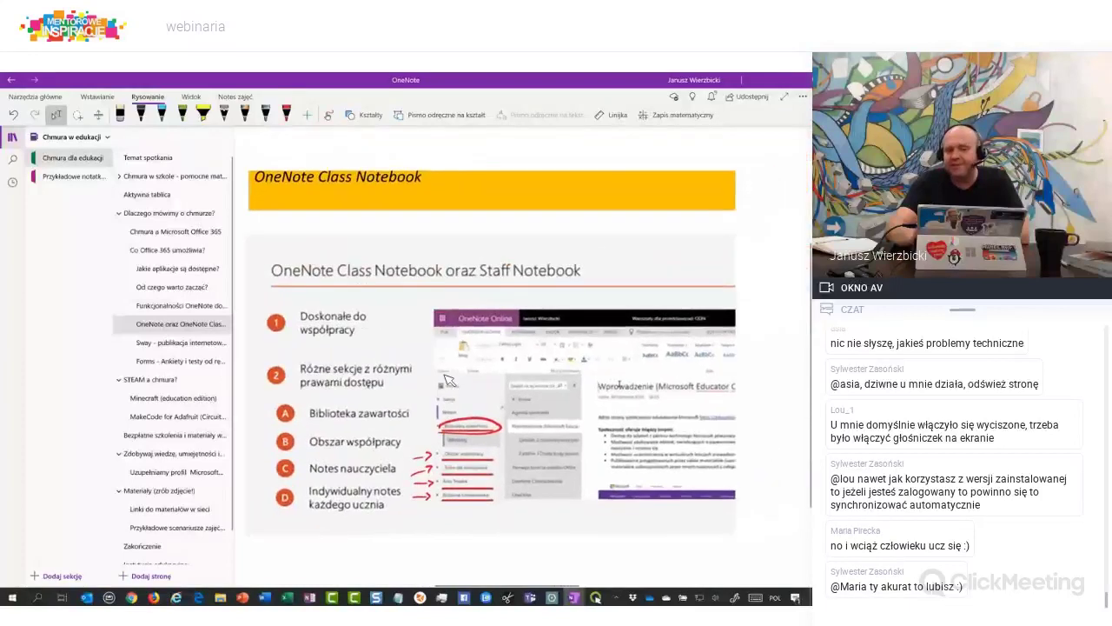
scroll(448, 380, "up", 1)
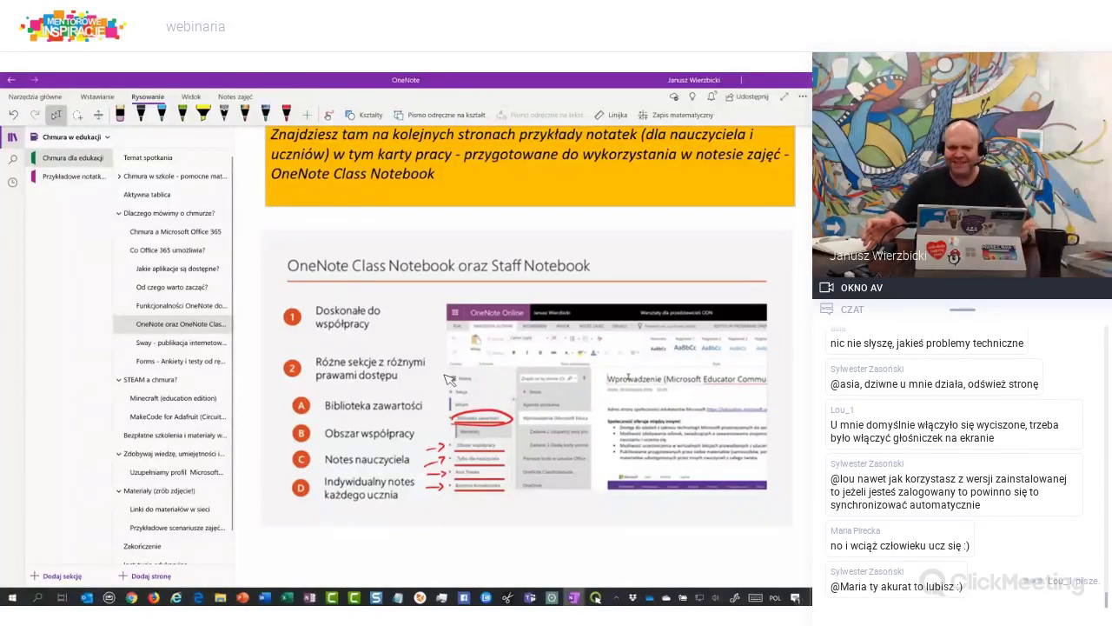
Open the page about Sway and continue to the page "Forms - Ankiety i testy od ręki (z wynikami na żywo)"
left_click(183, 352)
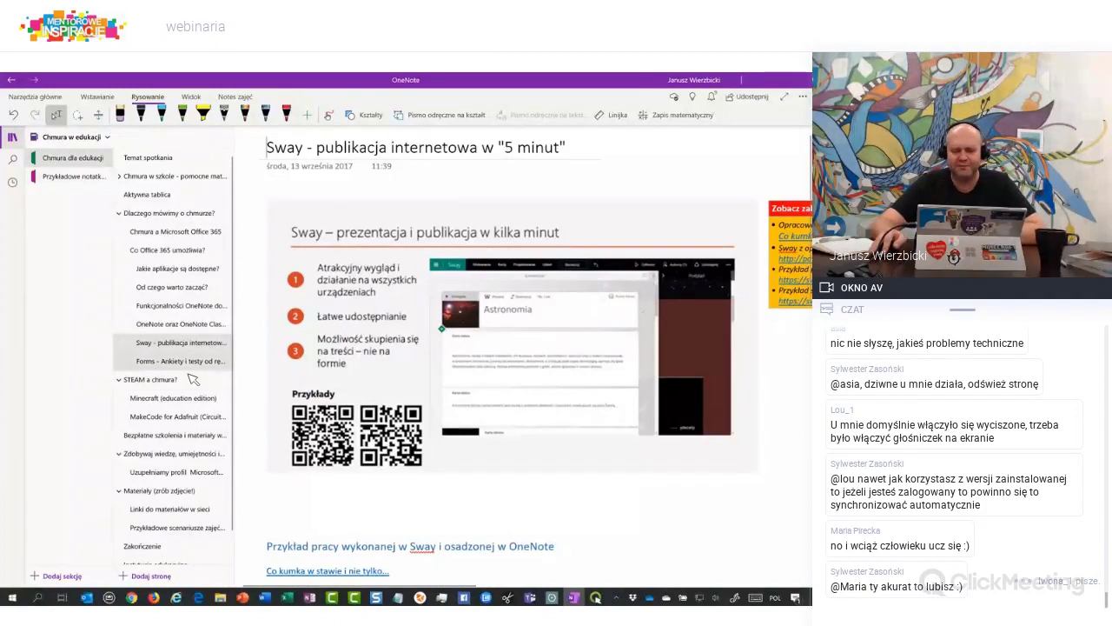
left_click(180, 342)
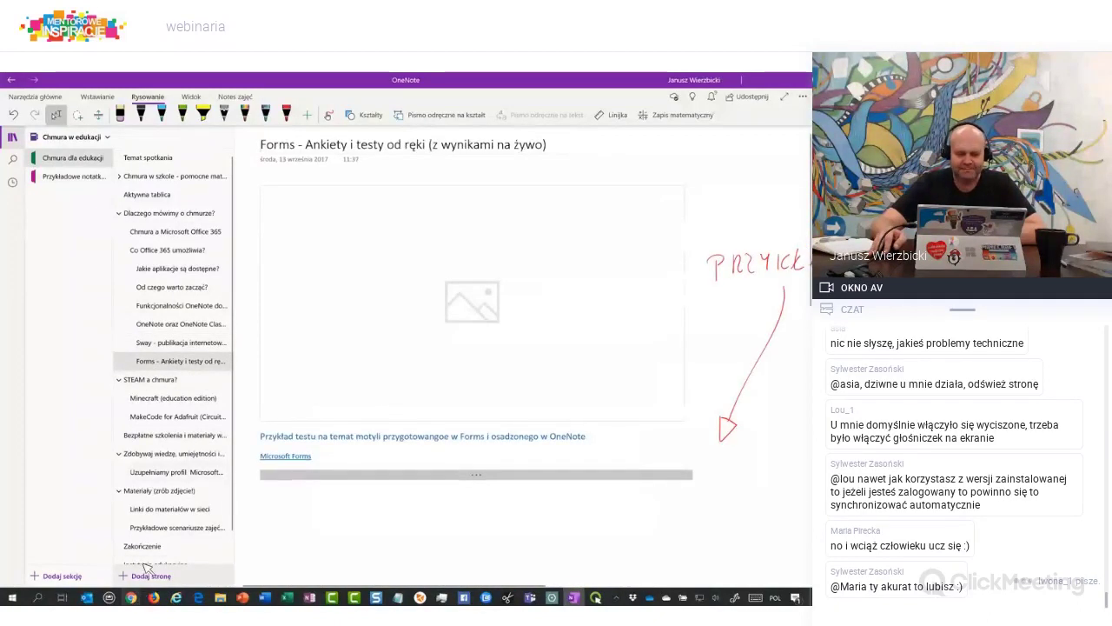
Switch to Chrome, open Forms from the Office 365 home page and create a new blank form
mouse_move(132, 597)
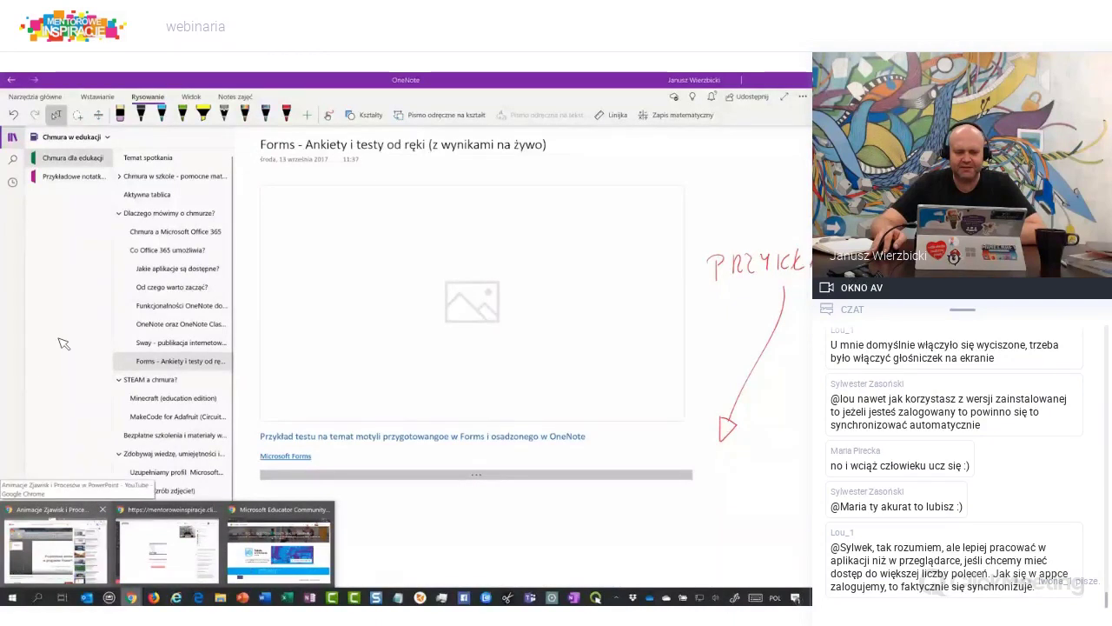
left_click(55, 549)
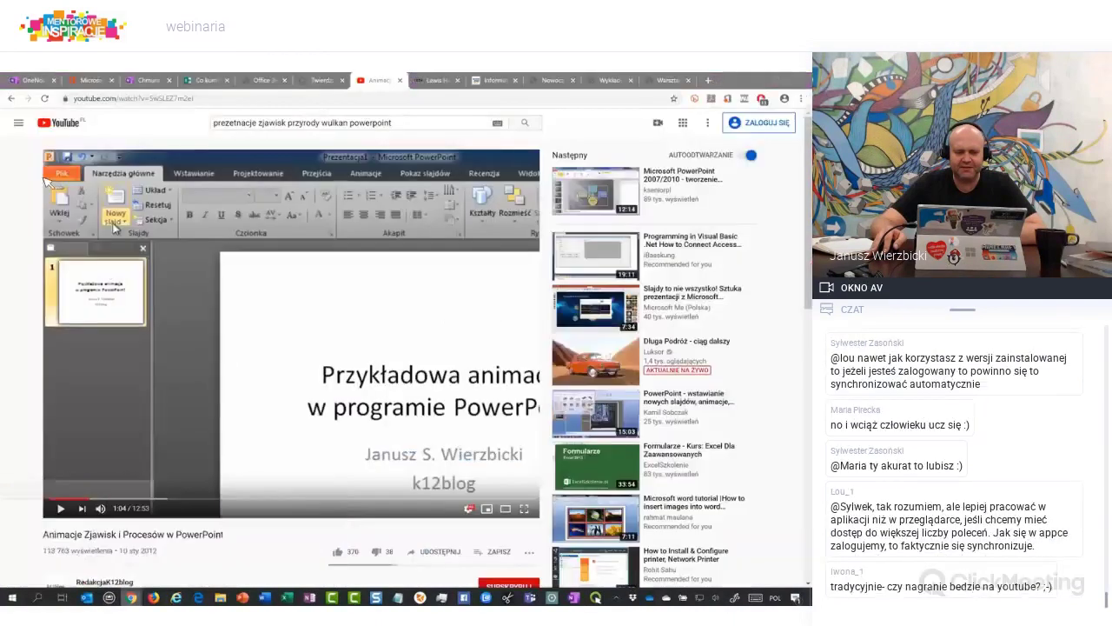
left_click(95, 81)
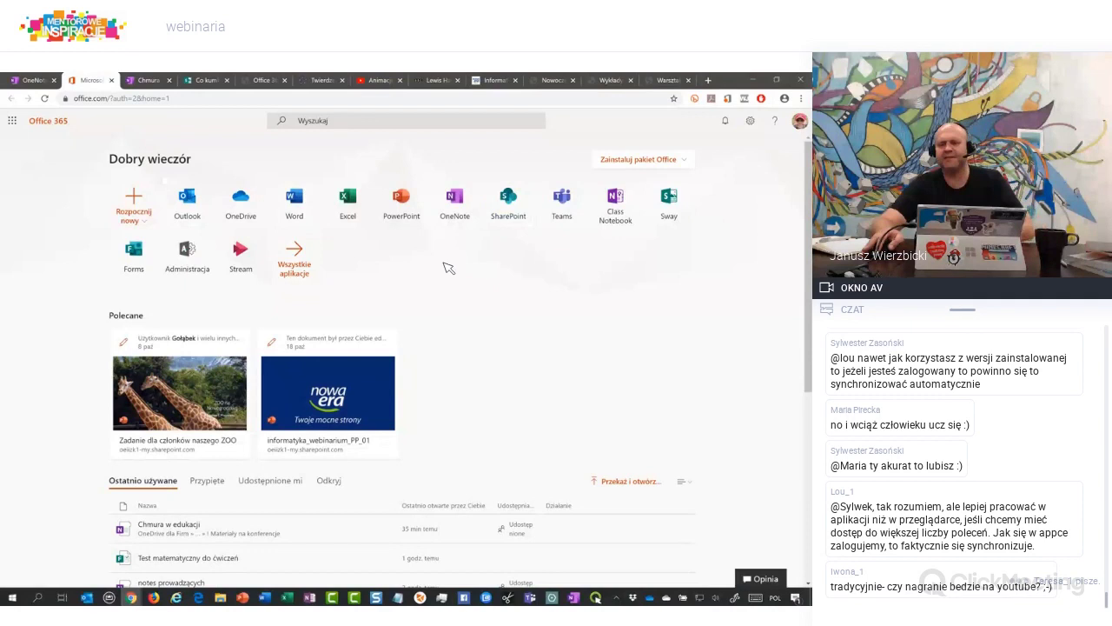
left_click(137, 252)
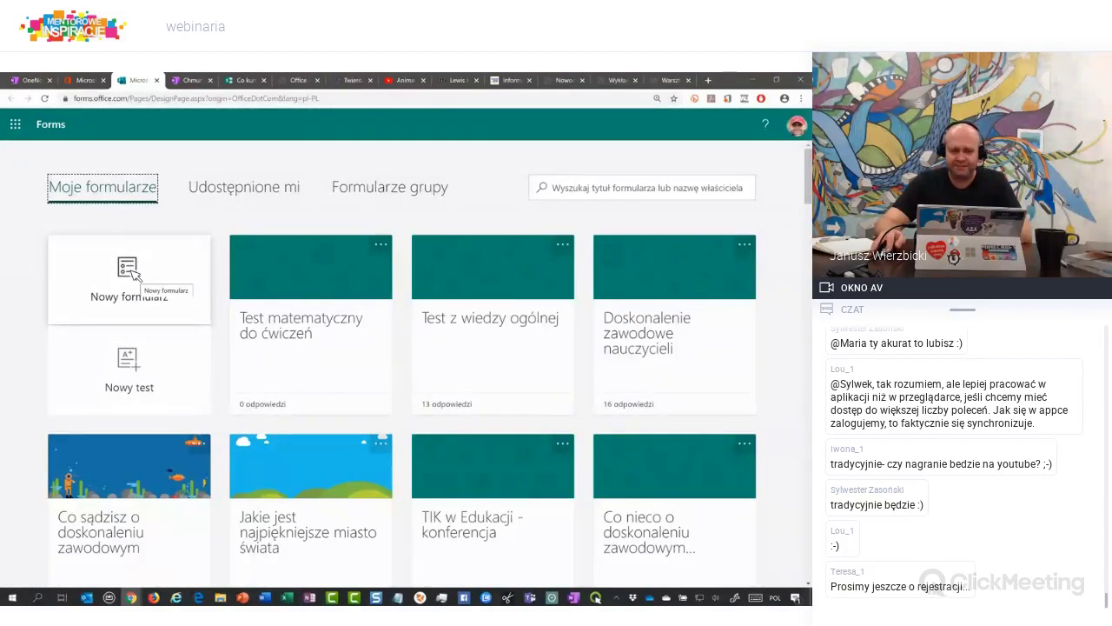
left_click(120, 297)
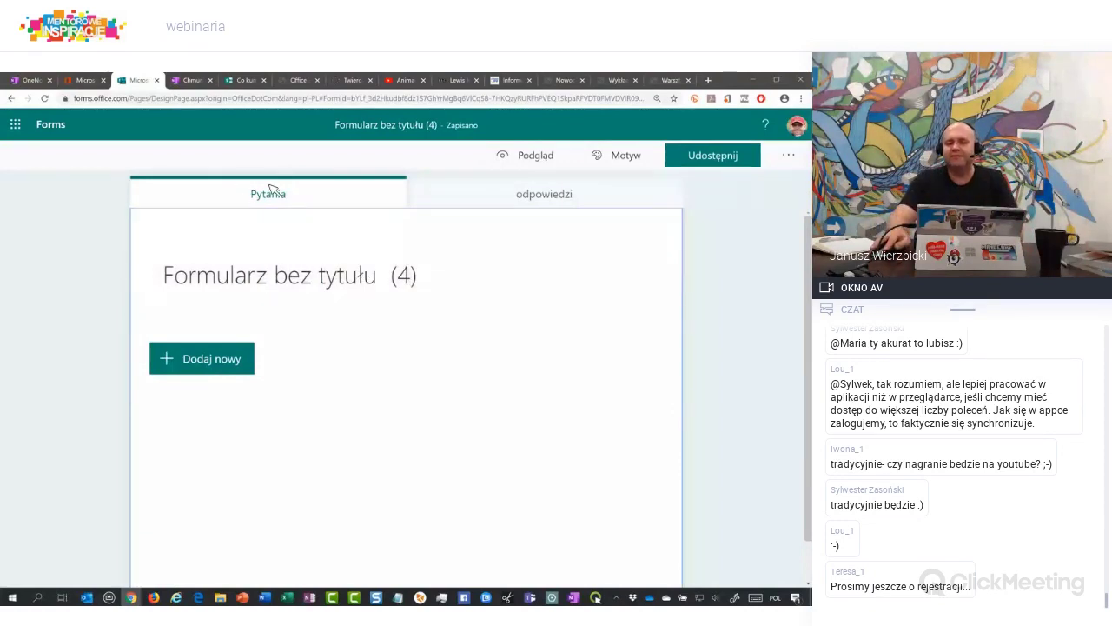
Title the form "Ankieta o doskonaleniu zawodowym?" and enter the description "Odpowiadajcie szczerze :)"
left_click(202, 276)
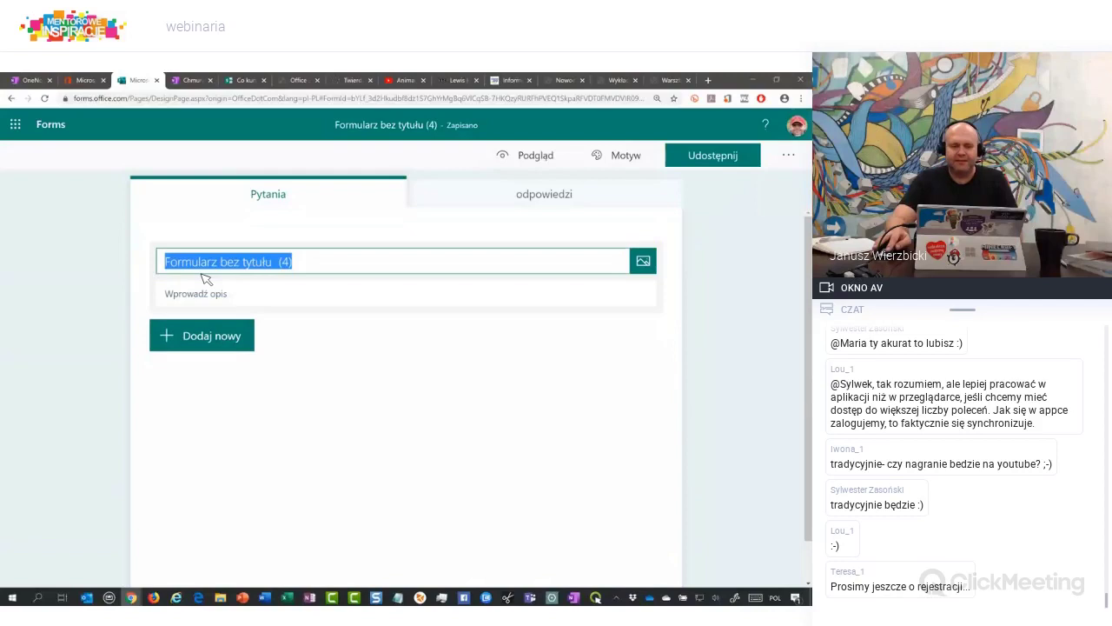
type("Ank")
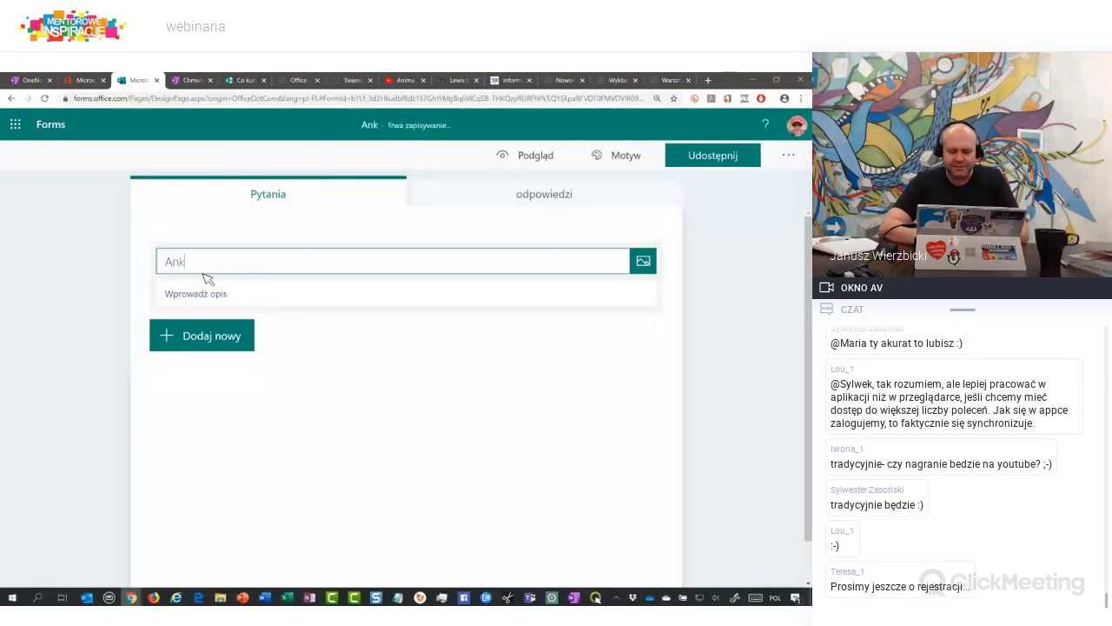
type("ieta o dos")
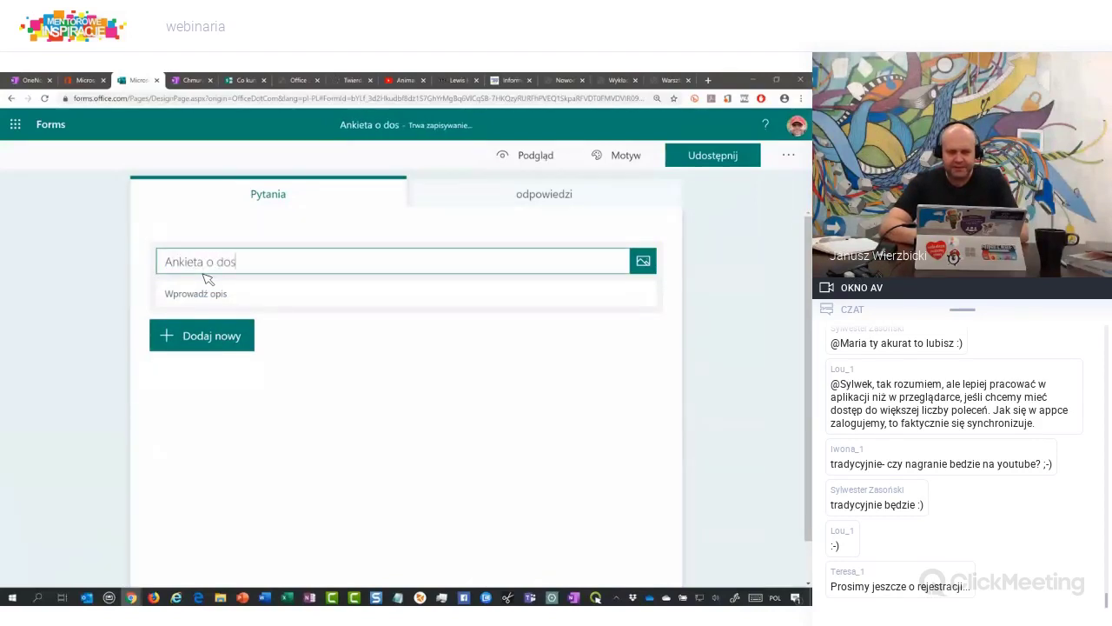
type("konaleniu za")
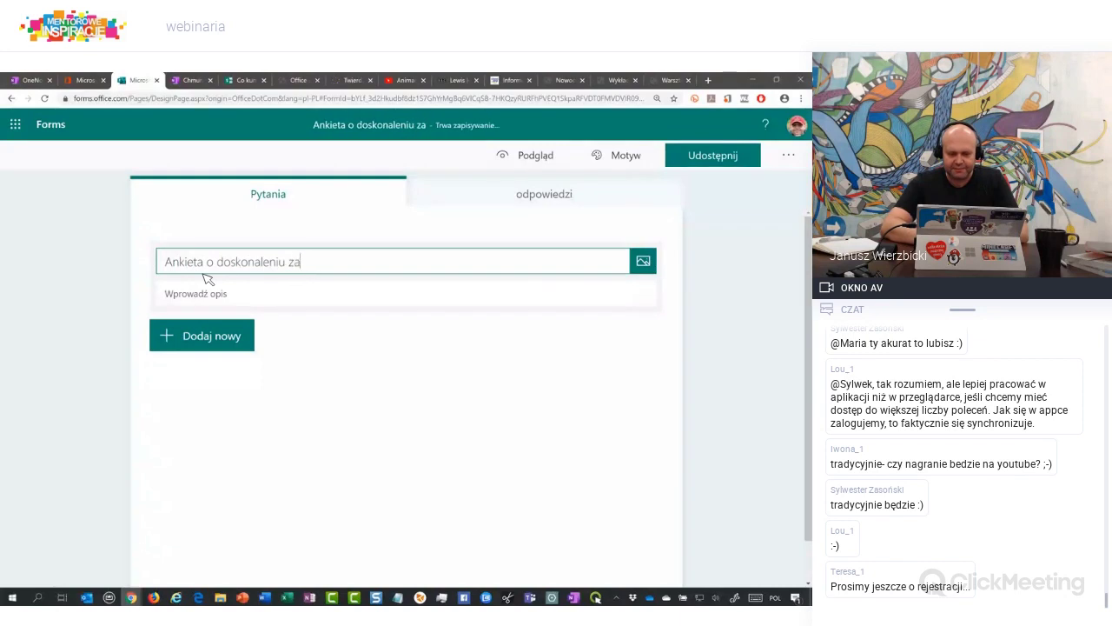
type("wodowym?")
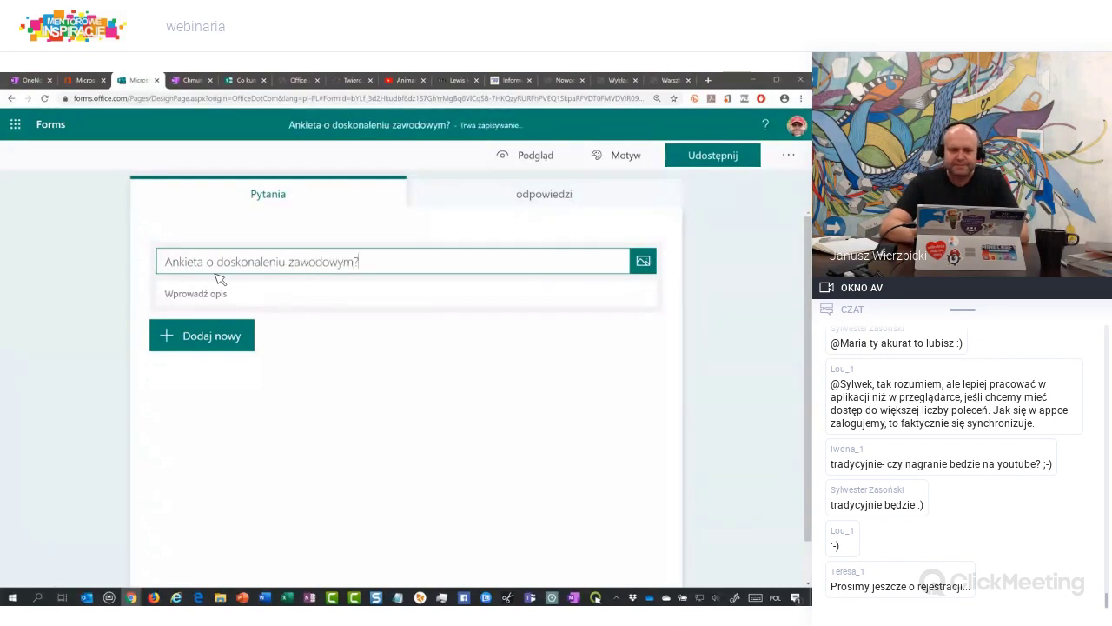
left_click(235, 298)
type("Odpowiadajc")
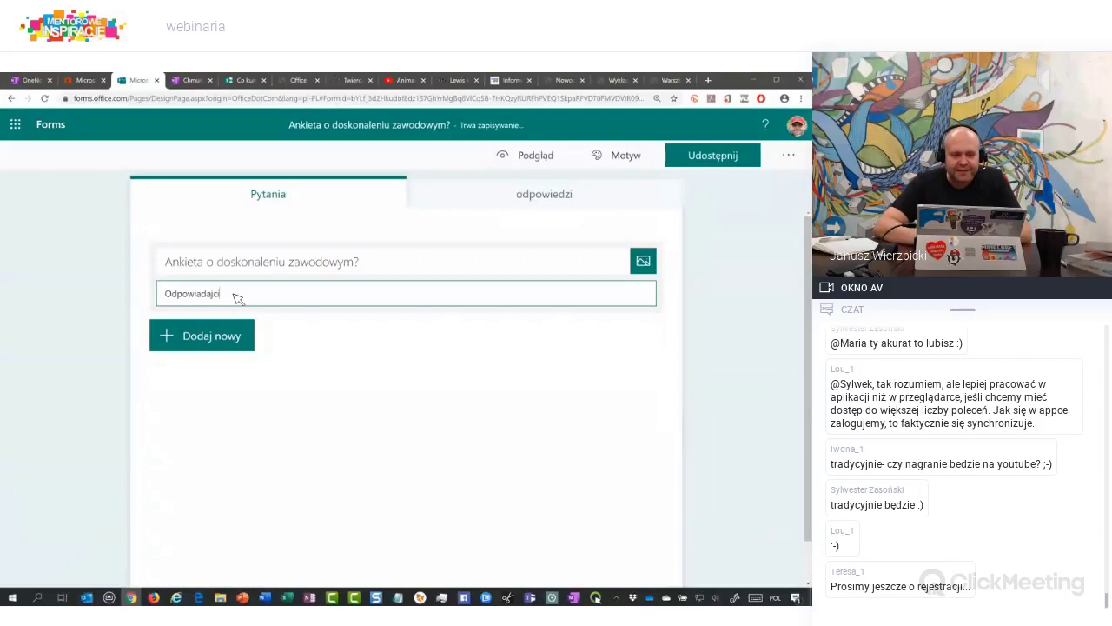
type("ie szczerze :)")
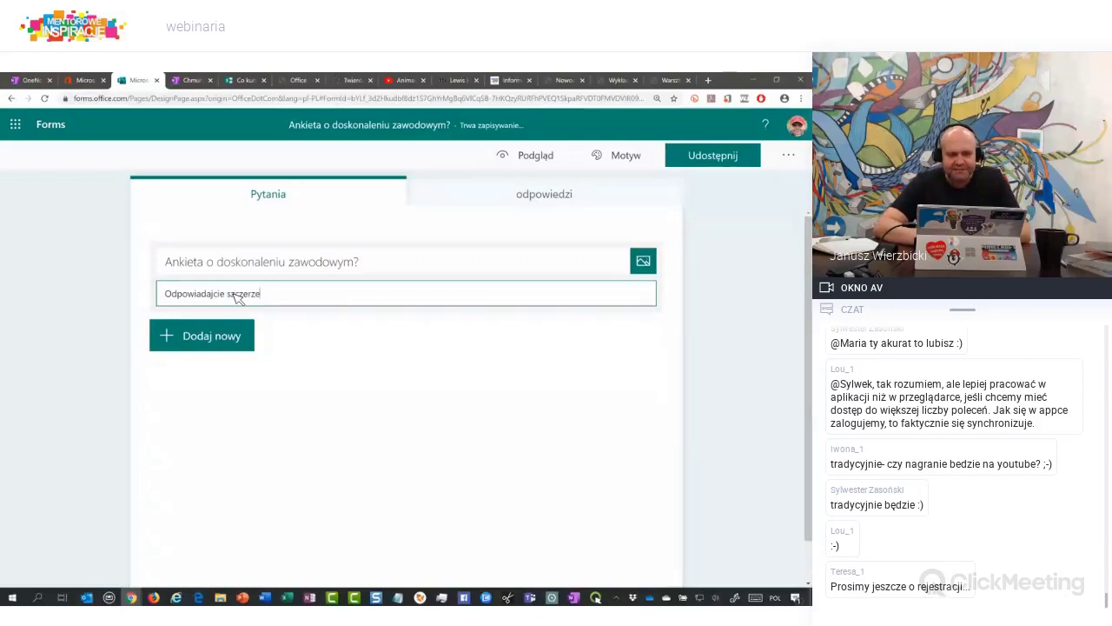
Search Bing images for "szkolenie" and add the picture of a seated audience facing a projection screen to the form's title
left_click(643, 261)
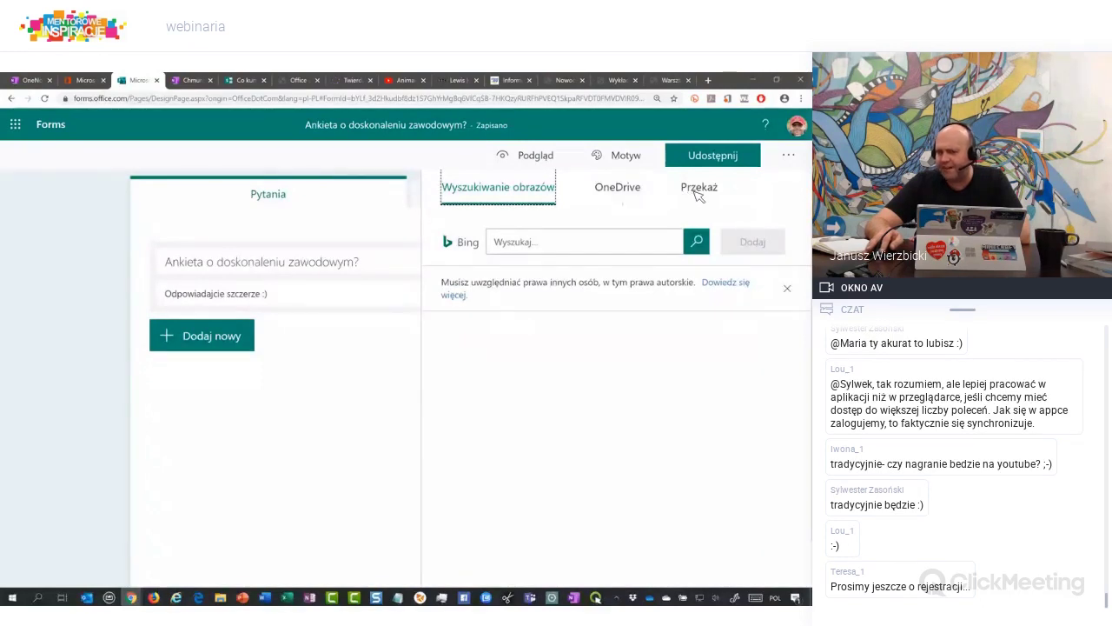
left_click(545, 243)
type("szkolenie")
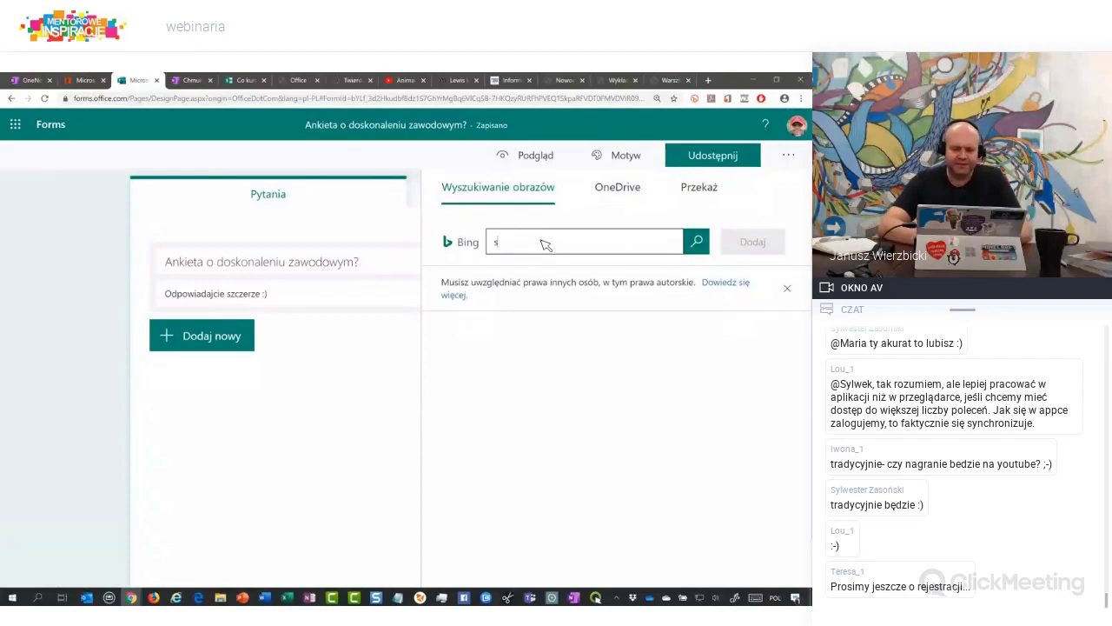
left_click(697, 242)
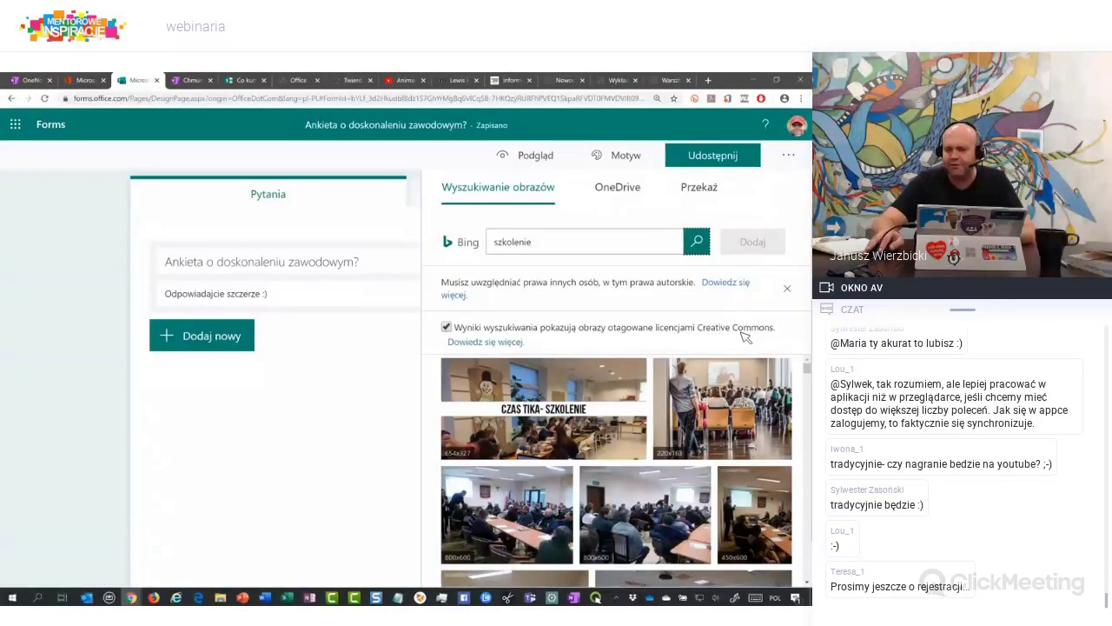
left_click(721, 414)
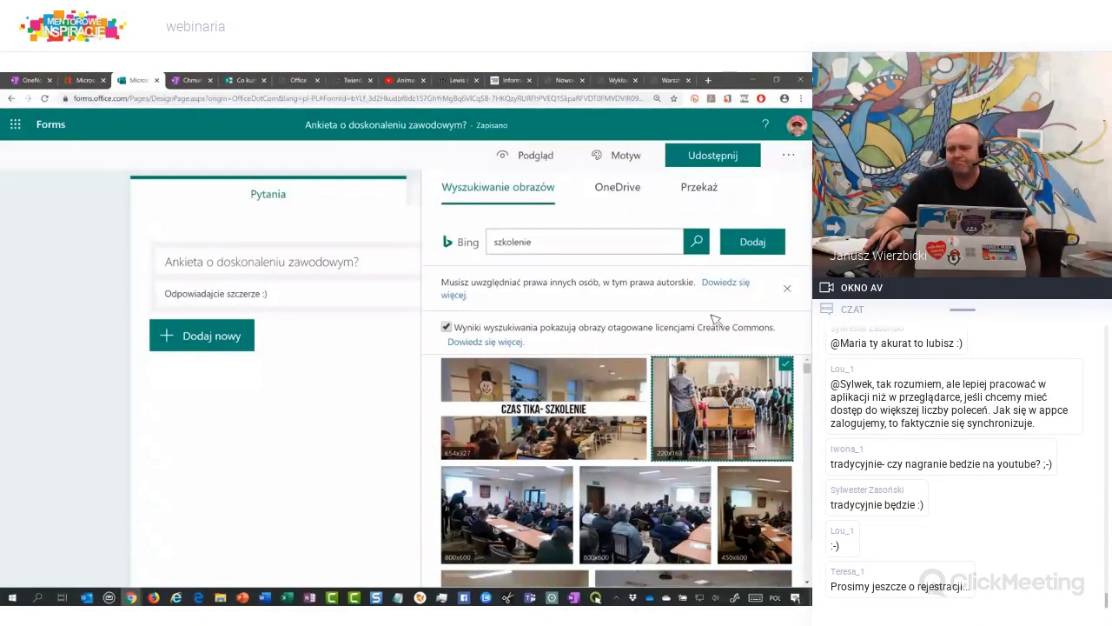
left_click(753, 243)
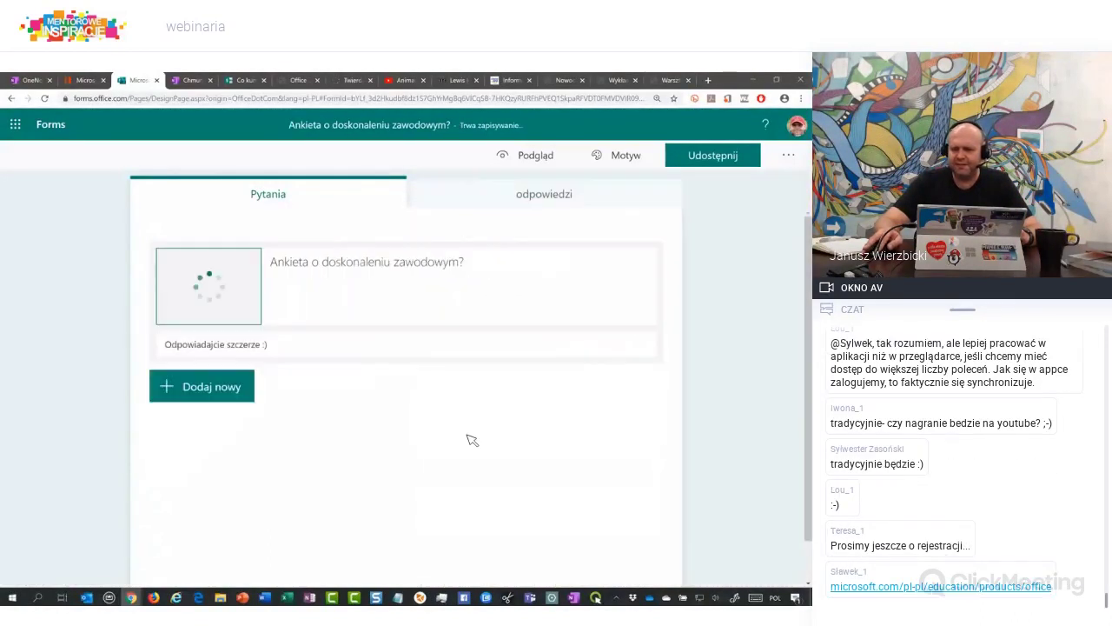
Add a choice question to the form with the text "Jak bardzo lubisz się doskonalić po godzinach... ?"
left_click(208, 394)
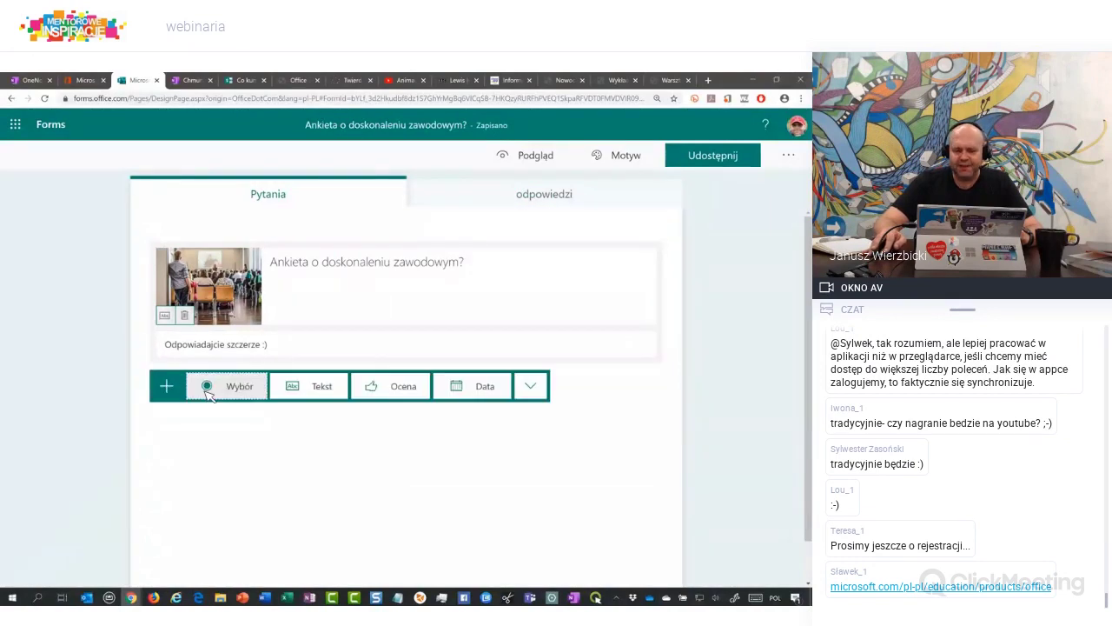
left_click(530, 388)
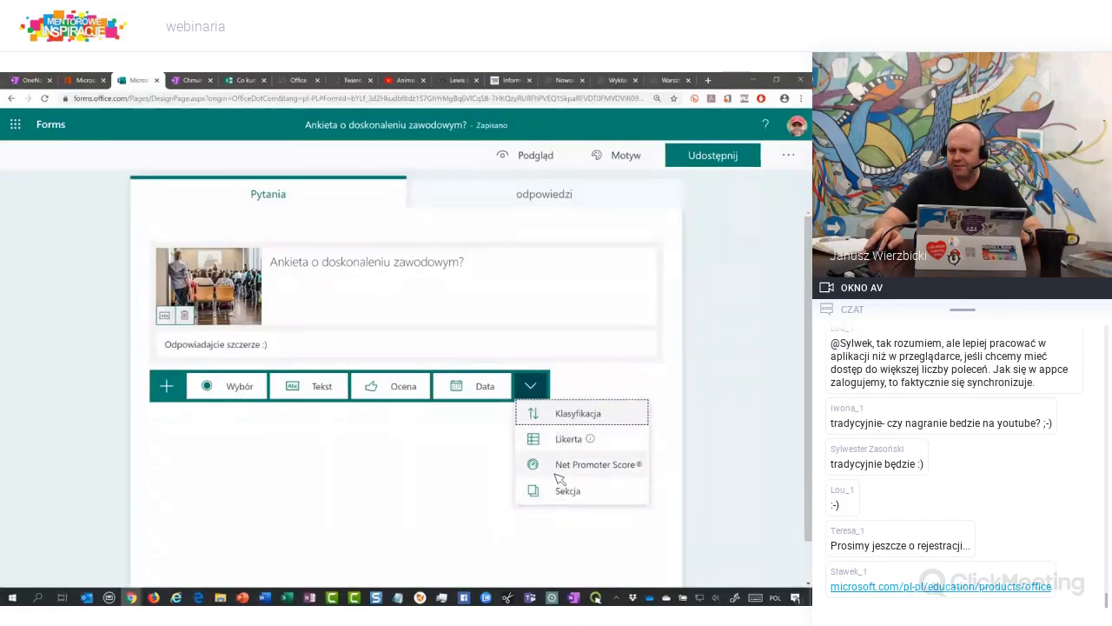
left_click(233, 387)
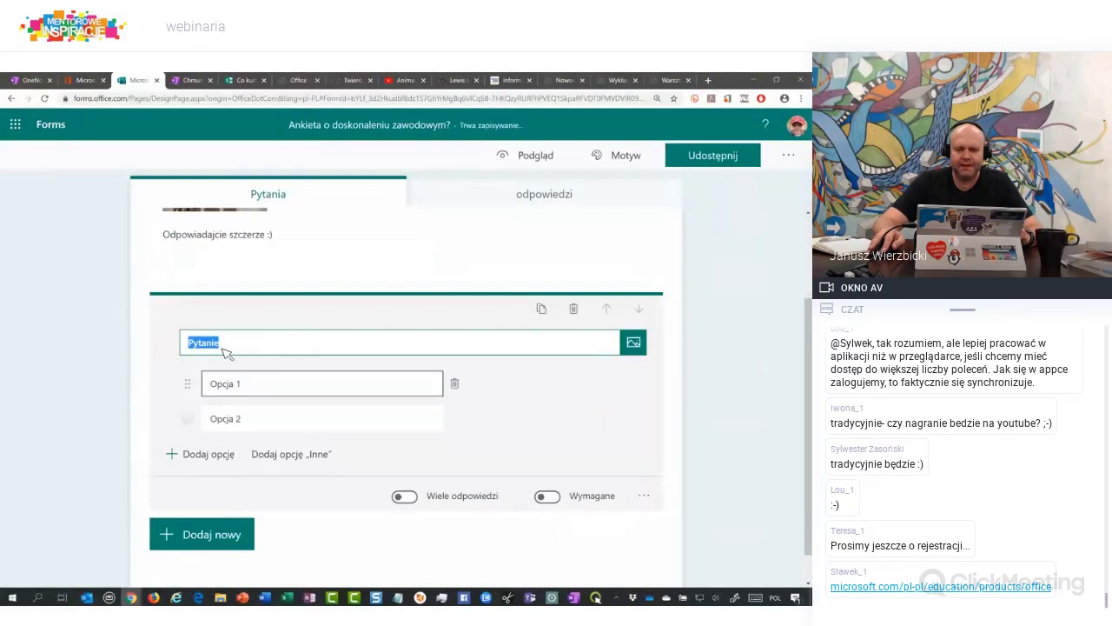
type("Jak bar")
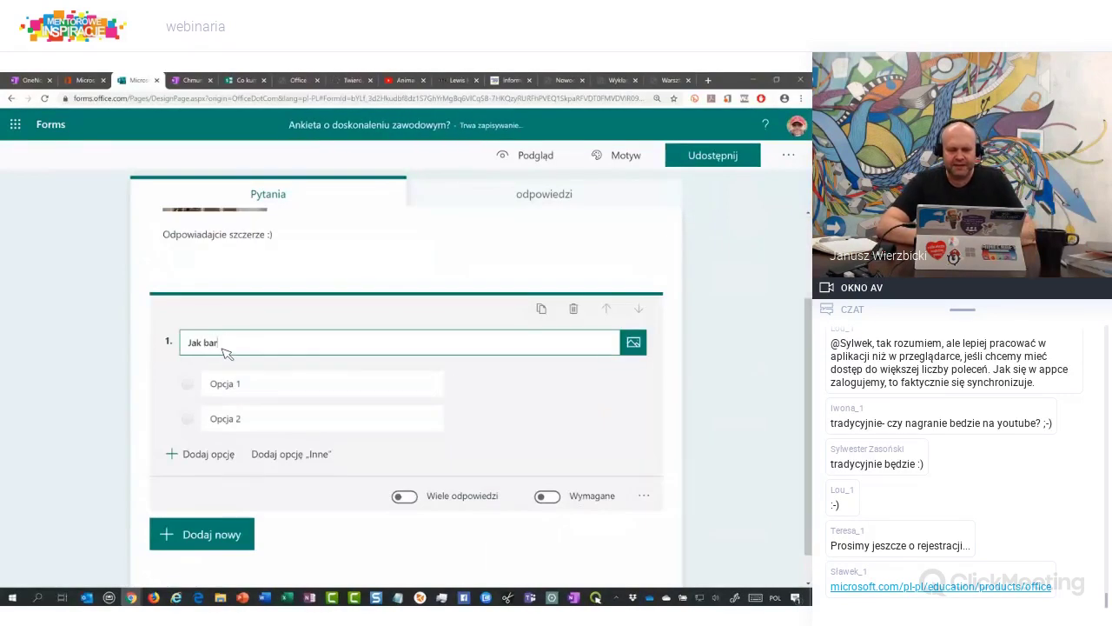
type("dzo lubisz się doskonalić")
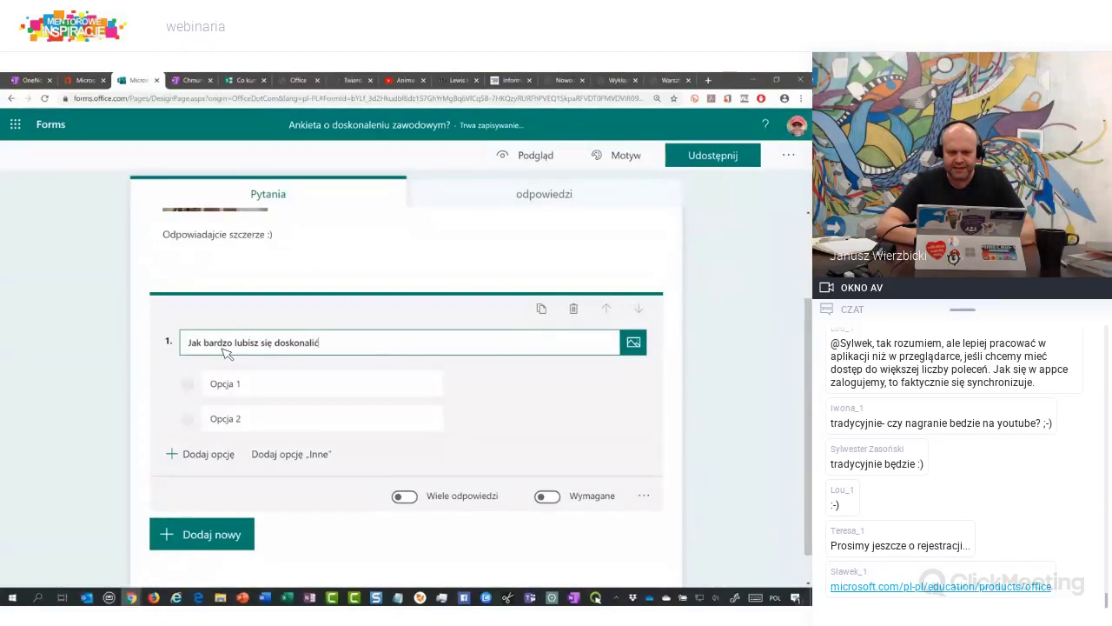
type(" po godzinach")
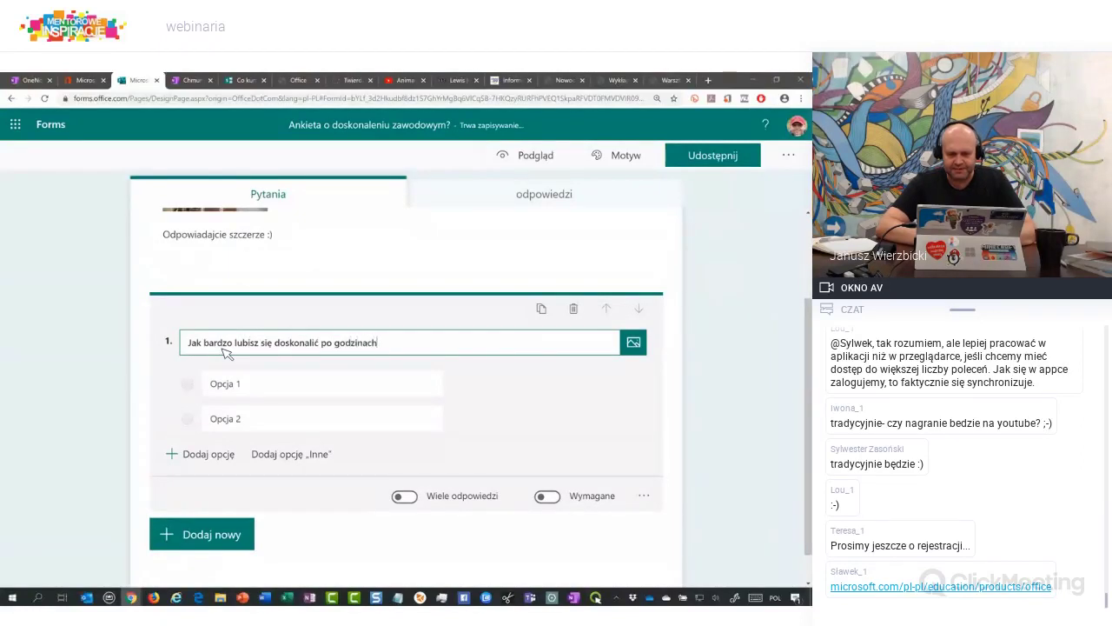
type("... ?")
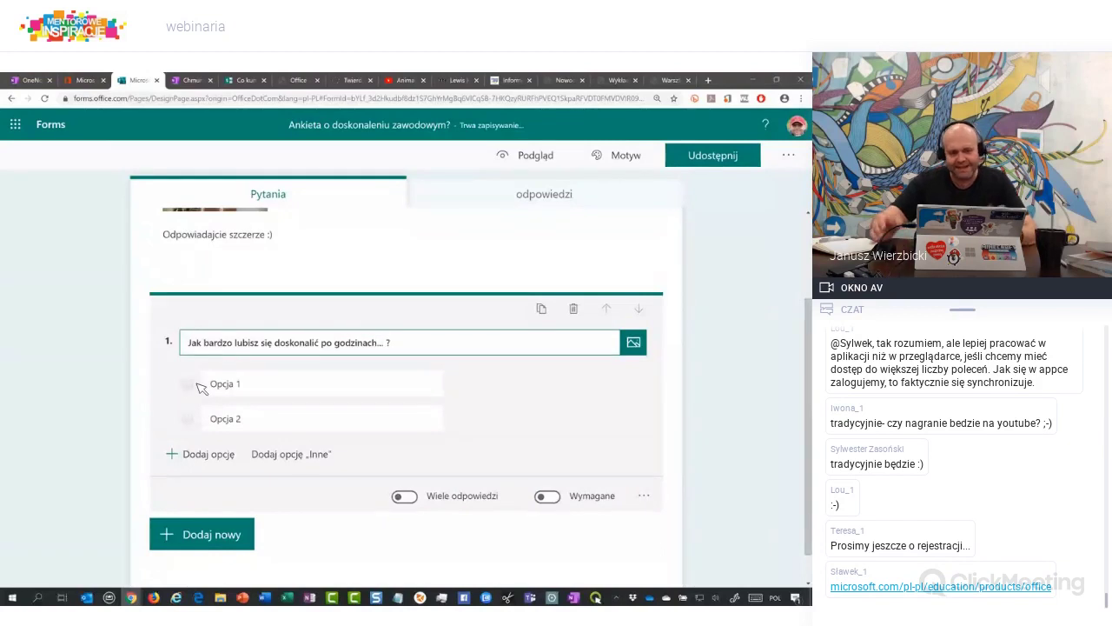
Set the question's first two answer options to "Bardzo" and "Bardzo bardzo"
left_click(252, 391)
type("B")
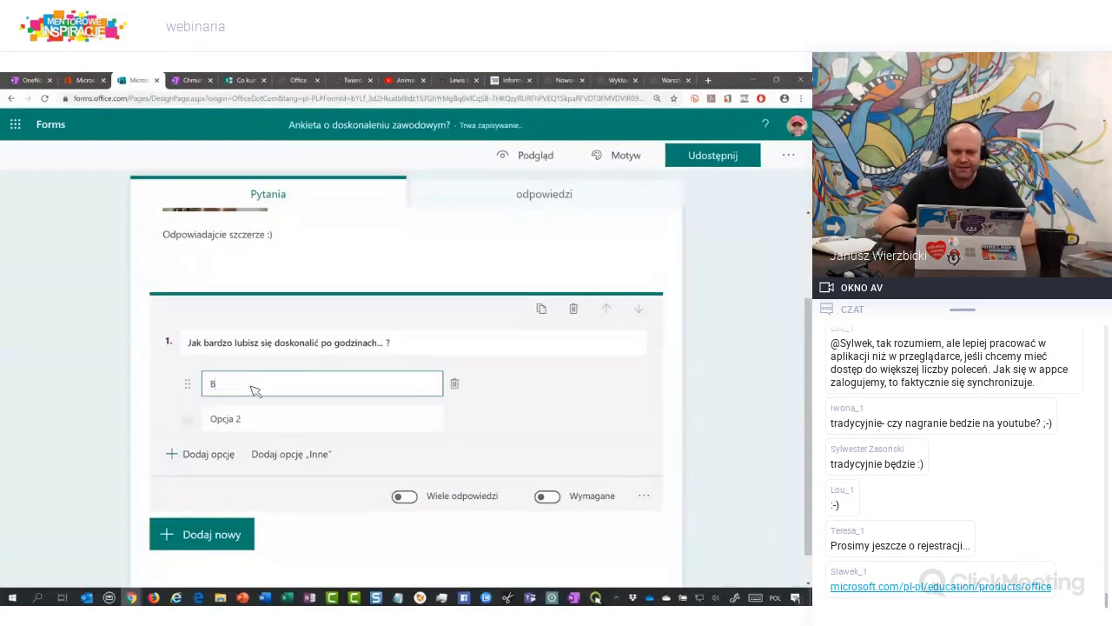
type("ardzo")
left_click(250, 421)
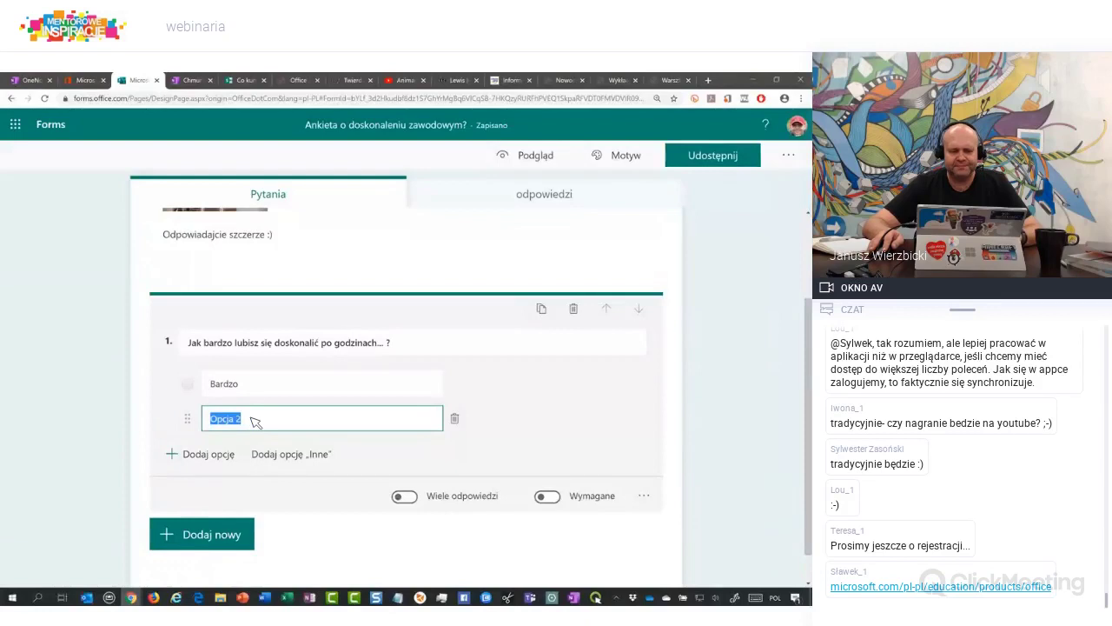
left_click(259, 424)
triple_click(209, 421)
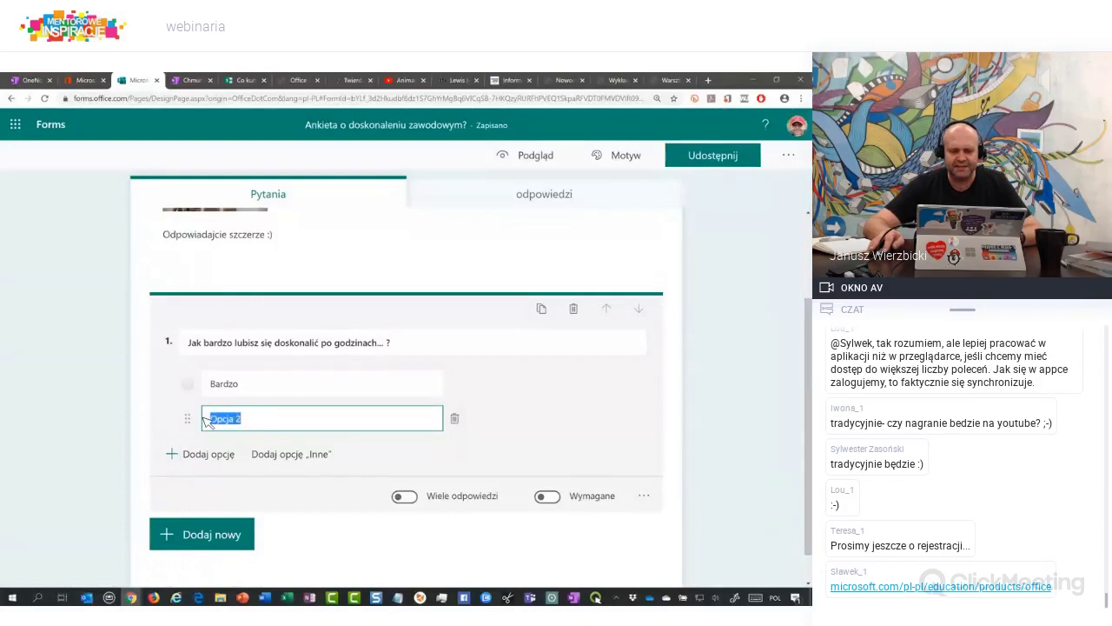
type("Bardzo bardzo")
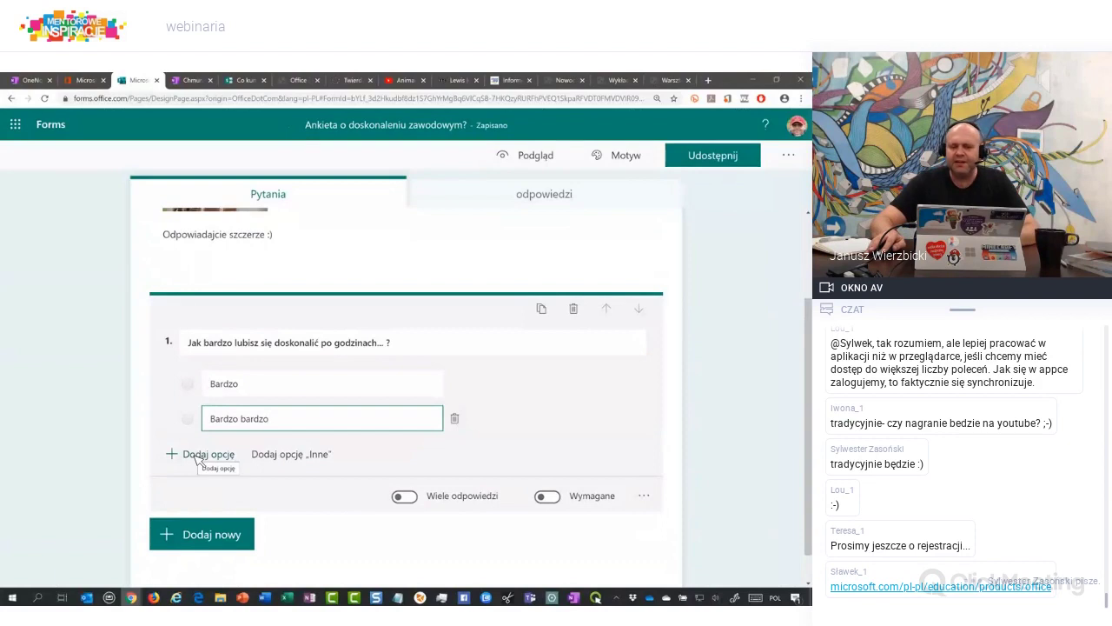
Add a third answer option reading "Tak bardzo, że aż..." to the question about professional development after hours
left_click(231, 452)
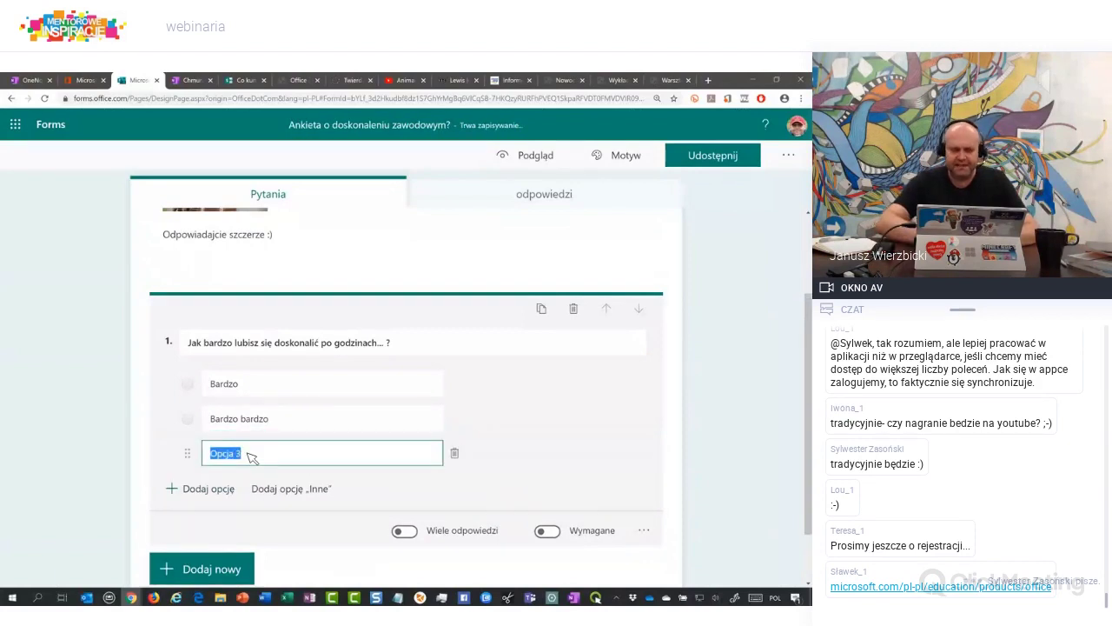
type("Tak")
type("bardzo, ż")
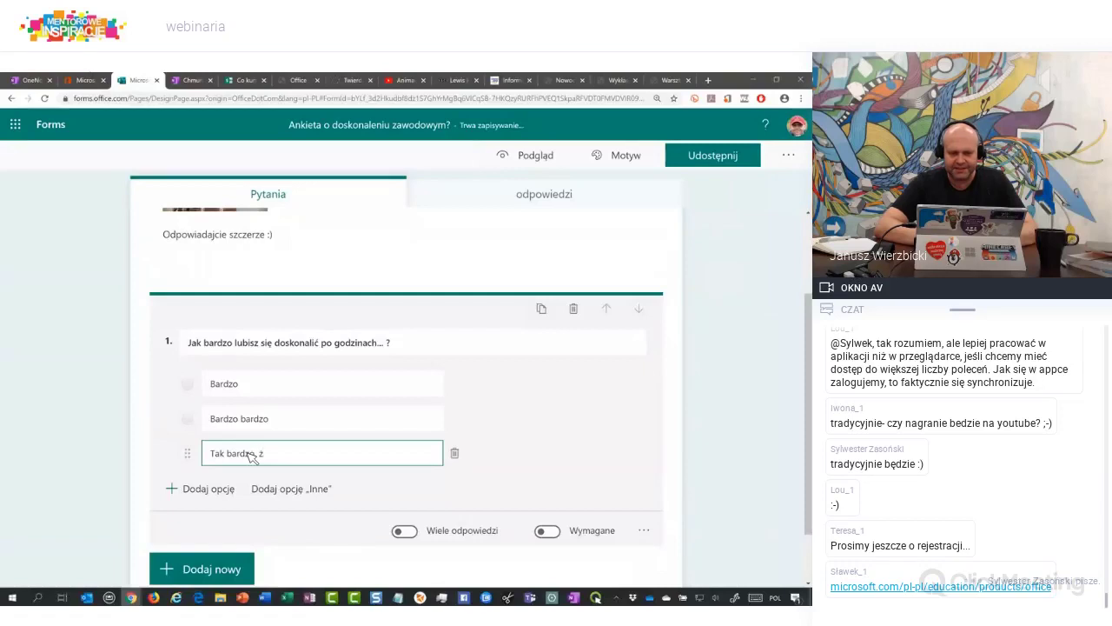
type("e aż")
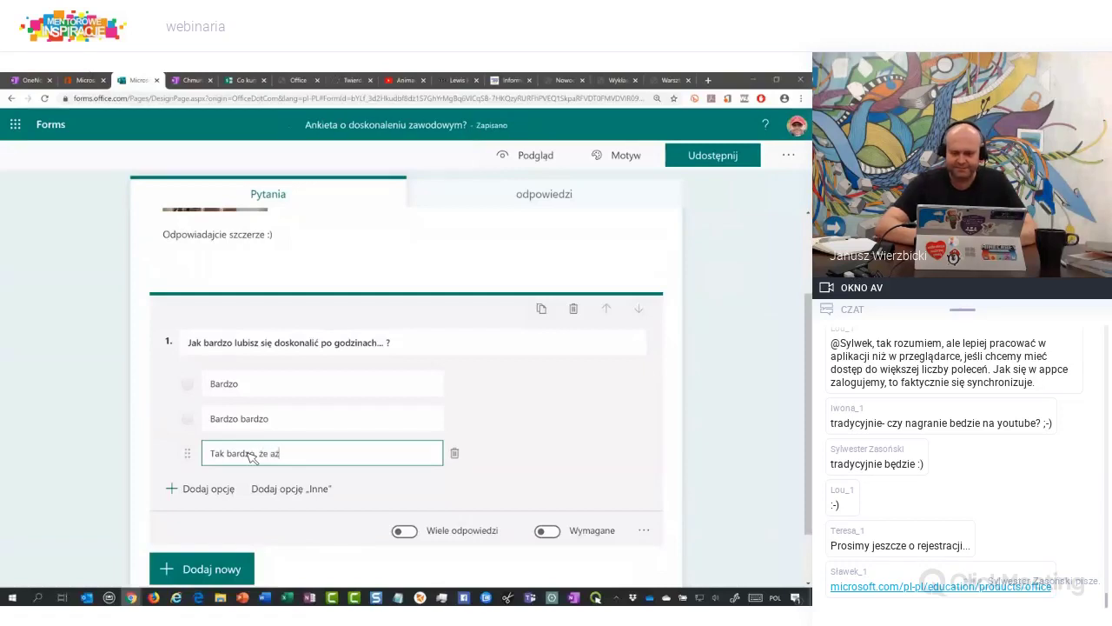
type("...")
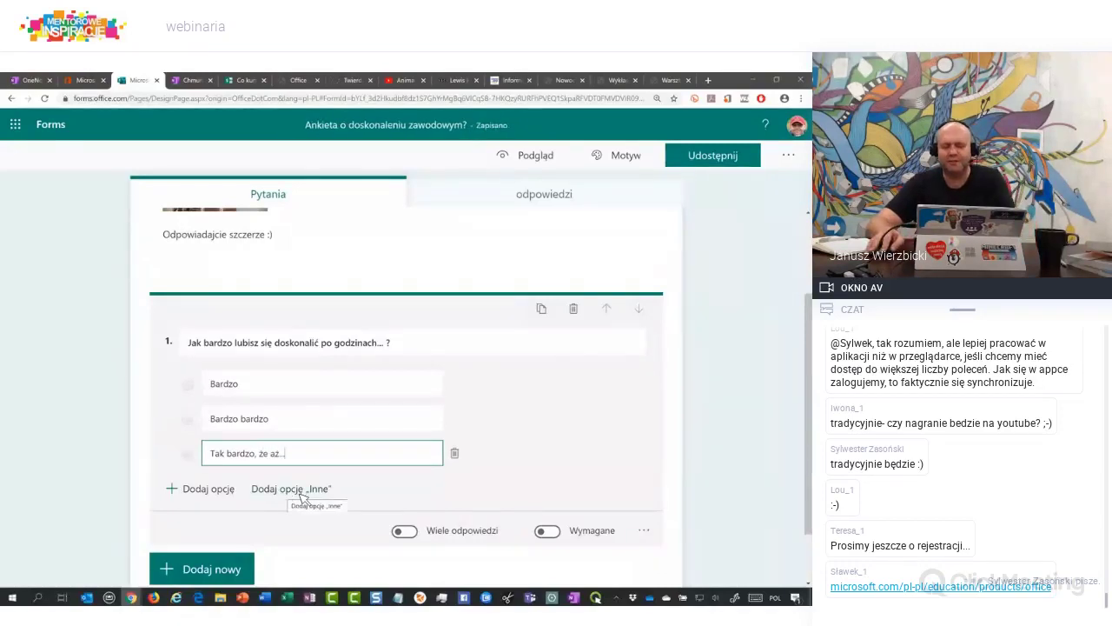
Try adding an "Inne" answer option, remove it again, and mark the first question as required
left_click(291, 491)
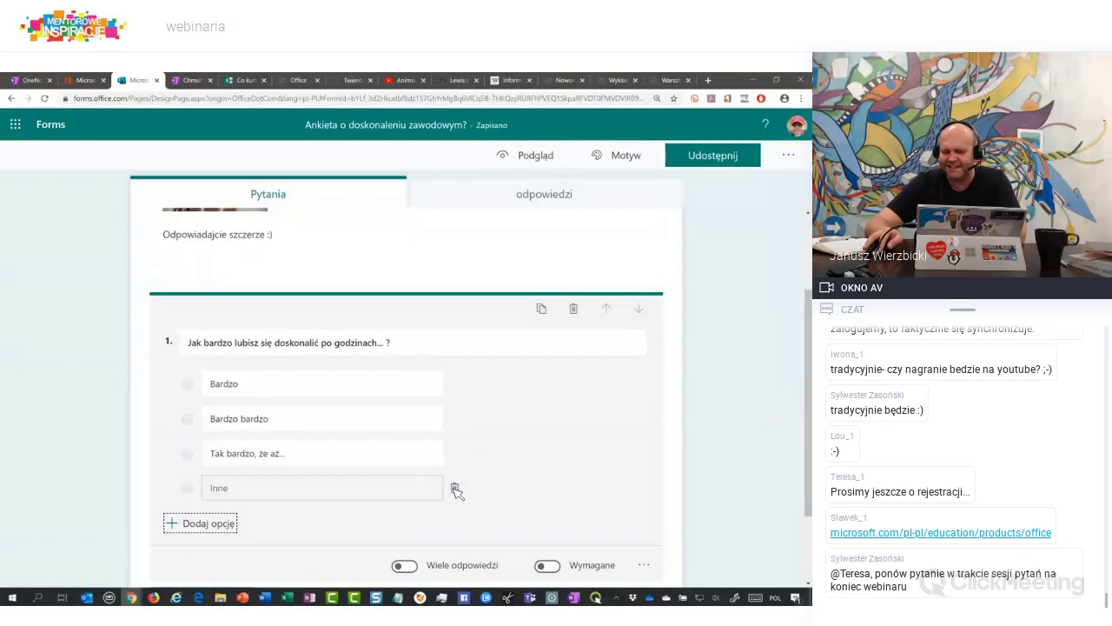
left_click(455, 488)
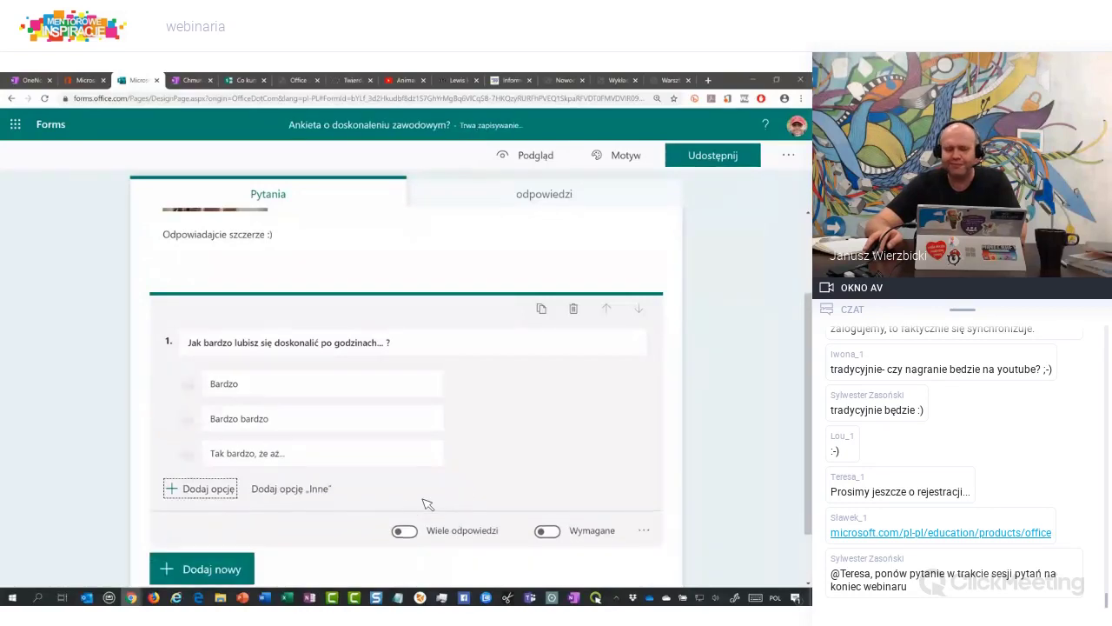
left_click(547, 532)
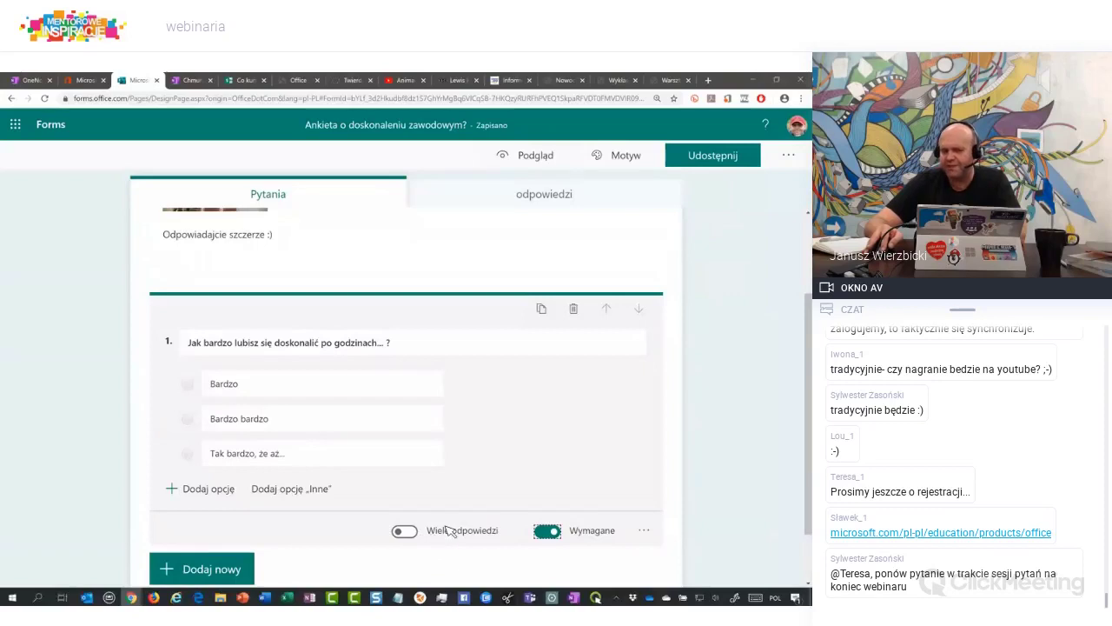
Add a second choice question with the text "Jak Wam się podoba webinarium?"
scroll(485, 466, "down", 1)
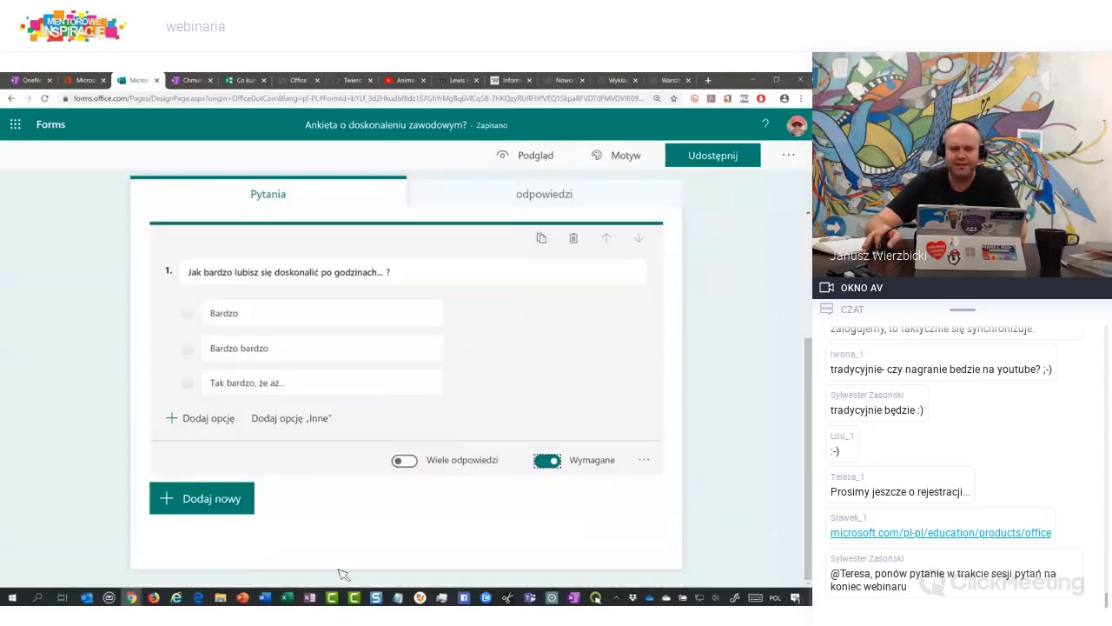
left_click(198, 509)
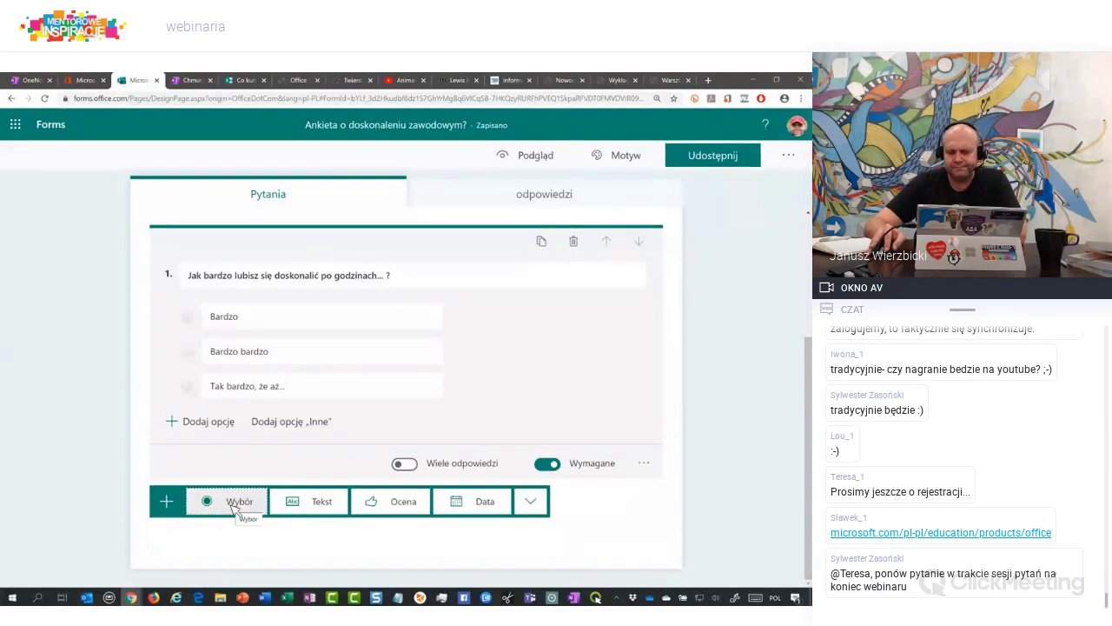
left_click(235, 504)
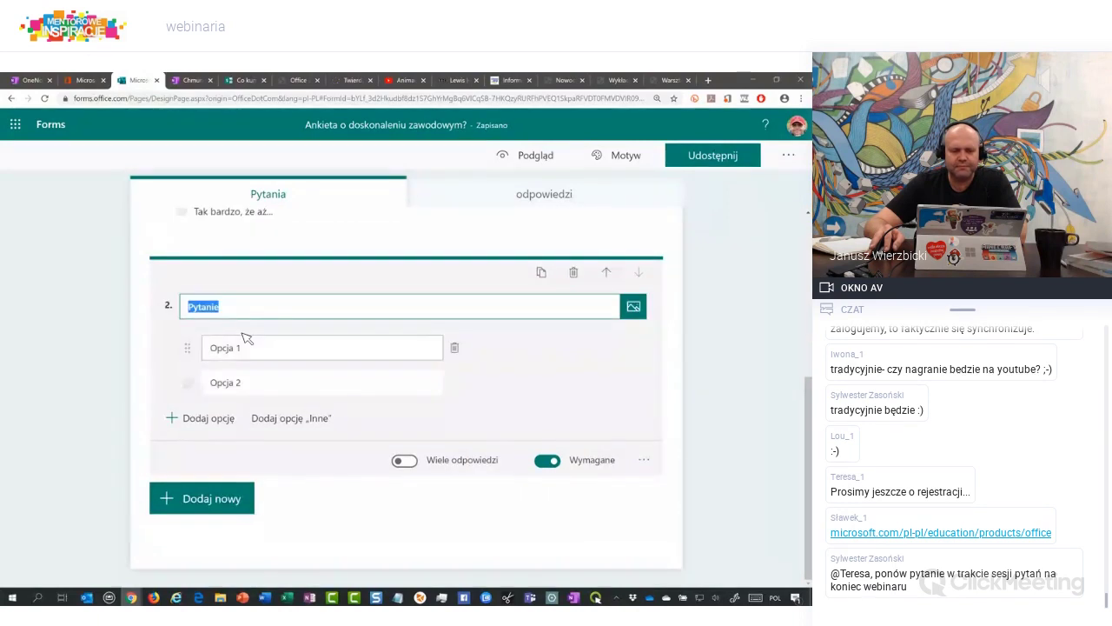
type("Jak")
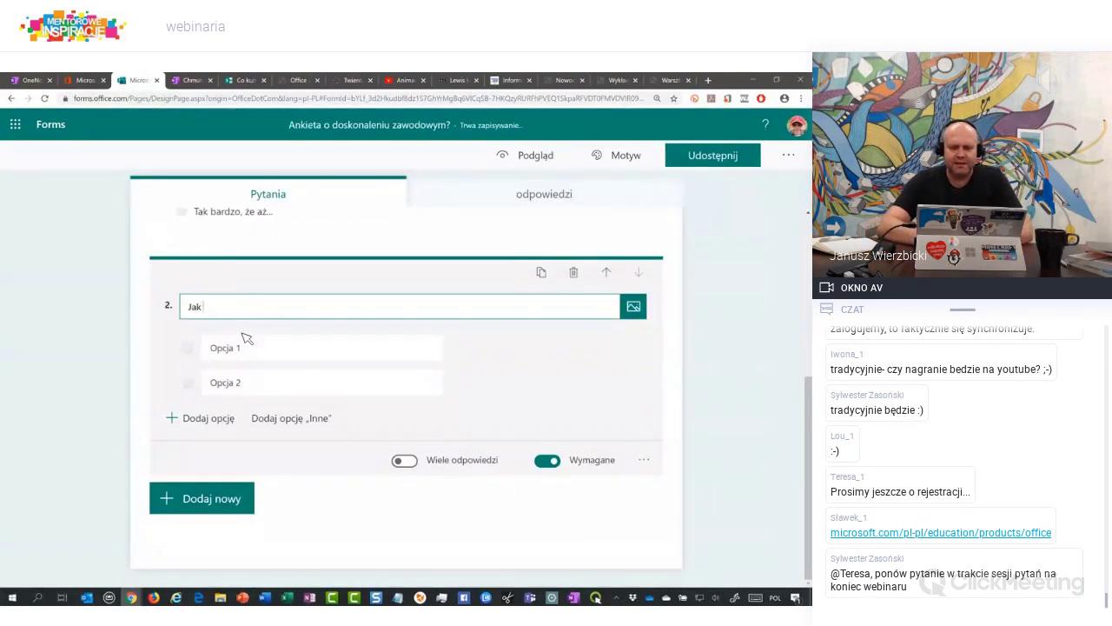
type(" Wam się podoba")
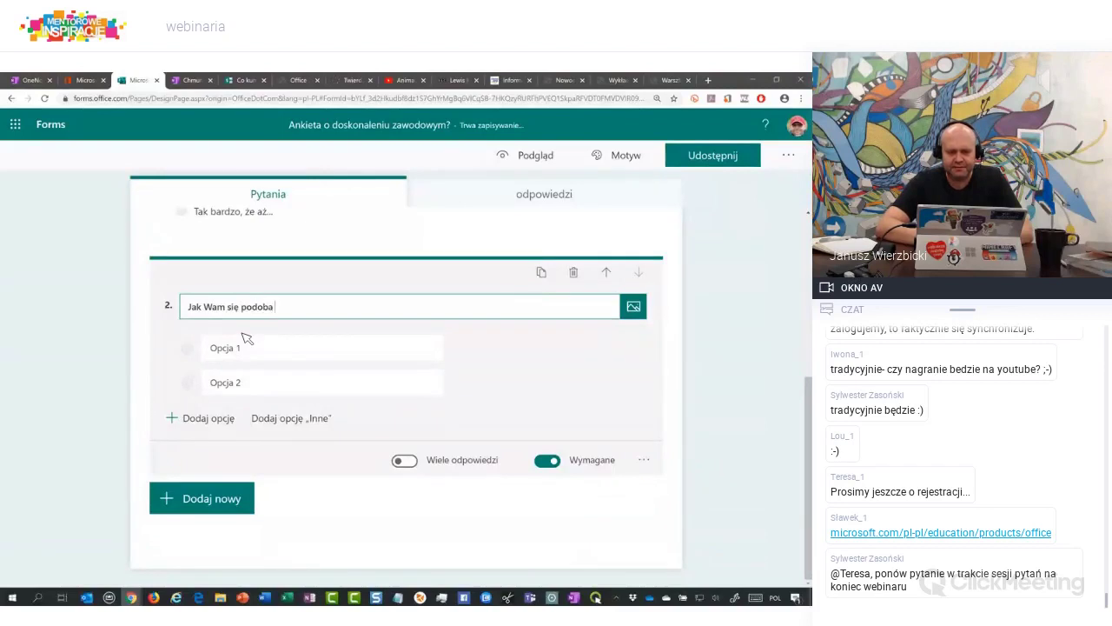
type(" webinarium?")
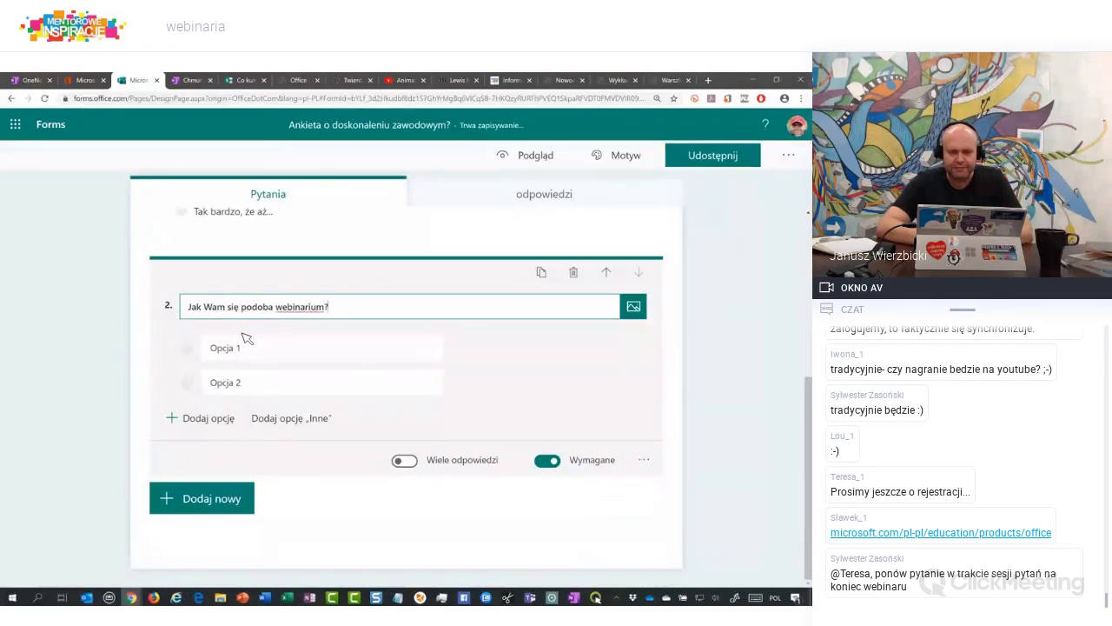
Copy the second question's text to the clipboard and delete that question from the form
left_click(261, 347)
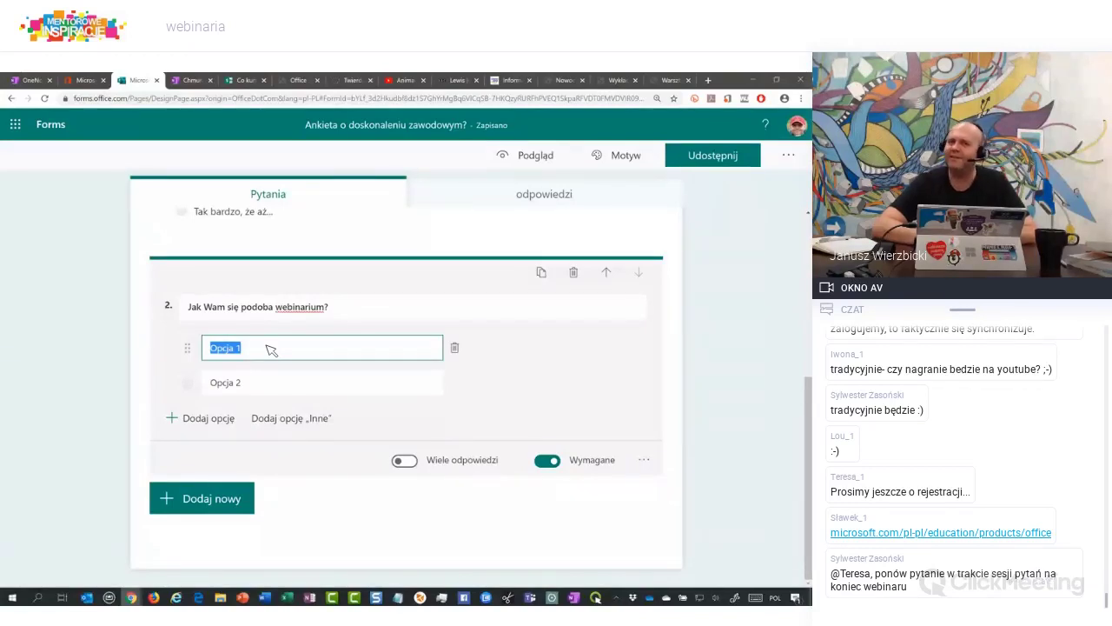
left_click(330, 311)
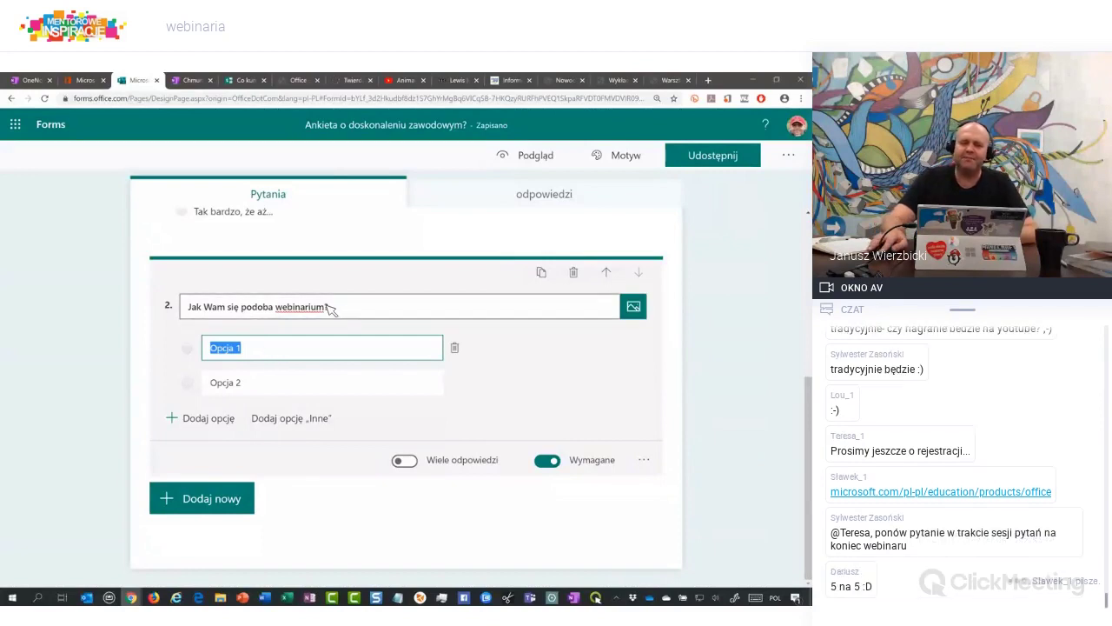
triple_click(312, 312)
key("ctrl+c")
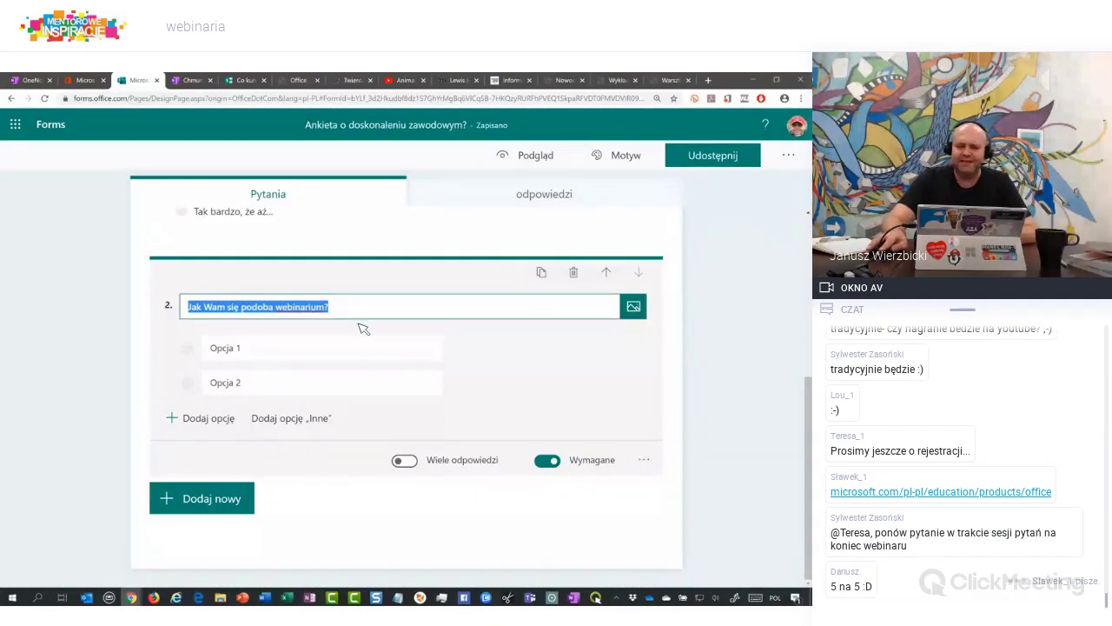
key("BackSpace")
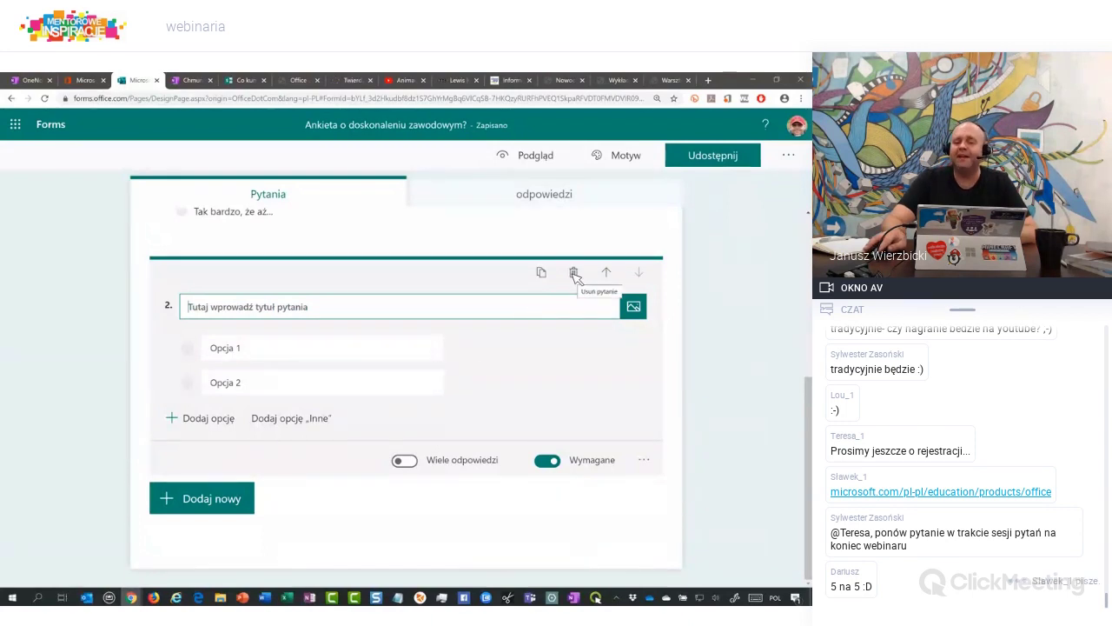
left_click(574, 275)
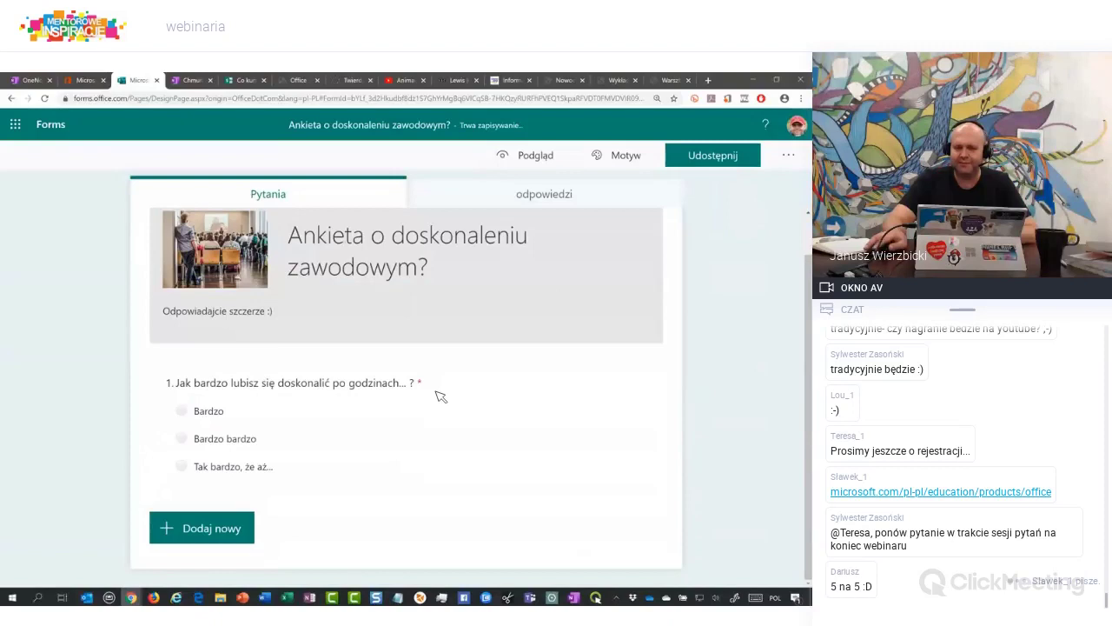
Duplicate the first question and replace the copy's text with the copied "Jak Wam się podoba webinarium?"
left_click(441, 397)
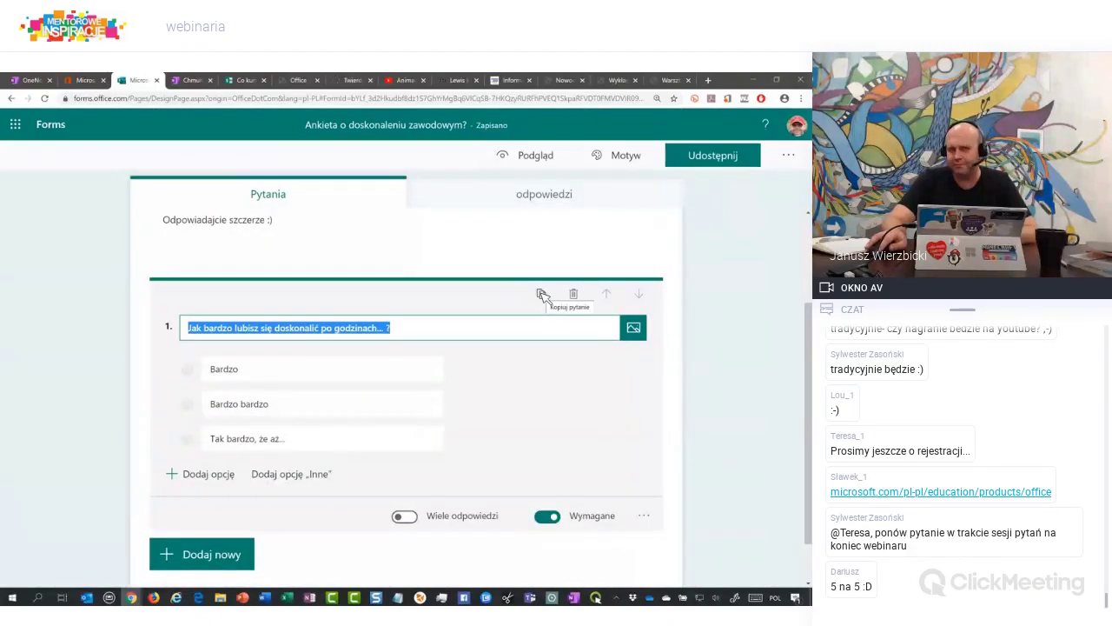
left_click(541, 296)
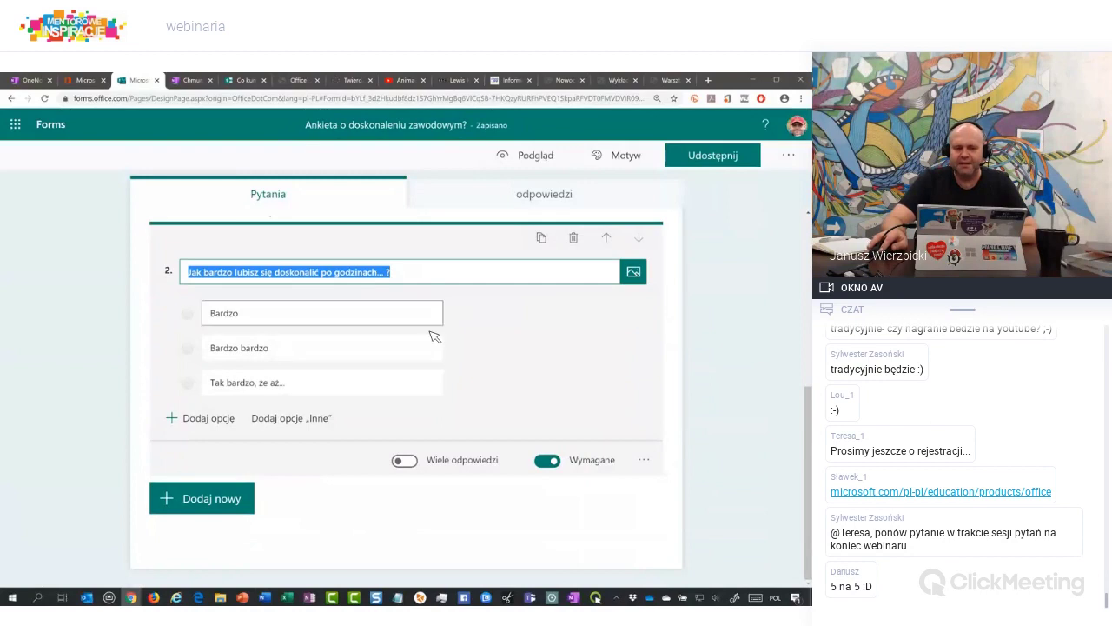
scroll(432, 334, "up", 3)
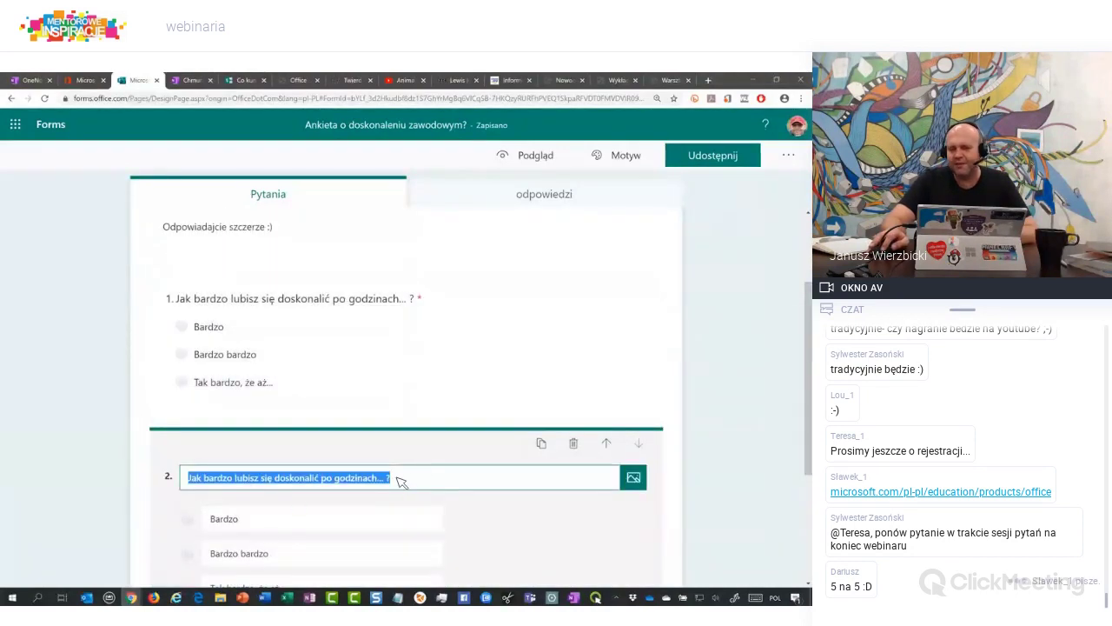
left_click_drag(399, 481, 105, 491)
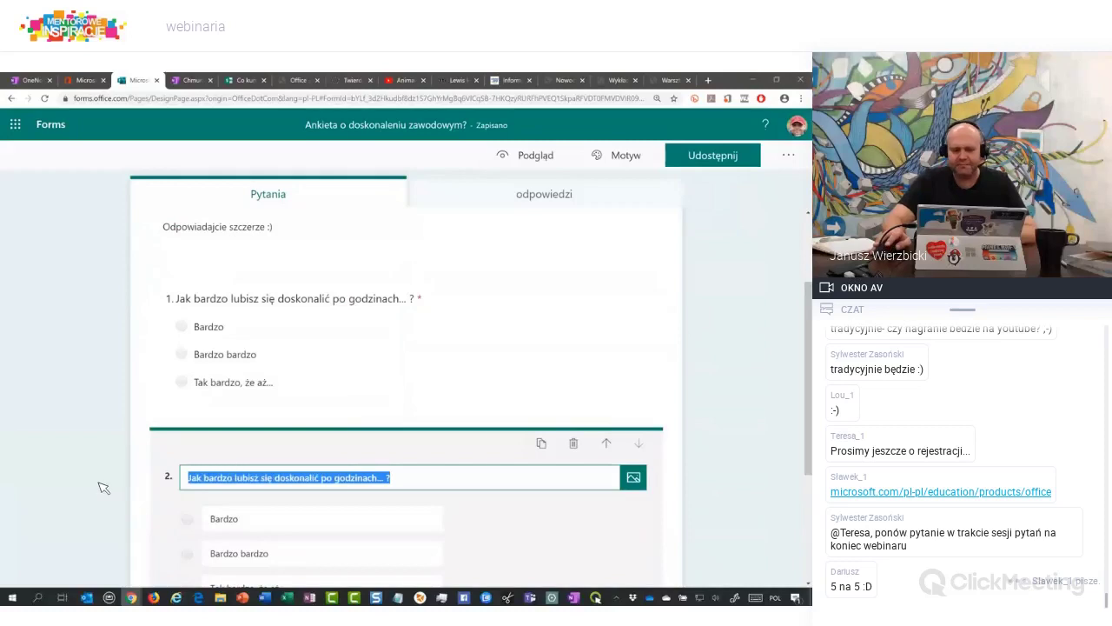
key("ctrl+v")
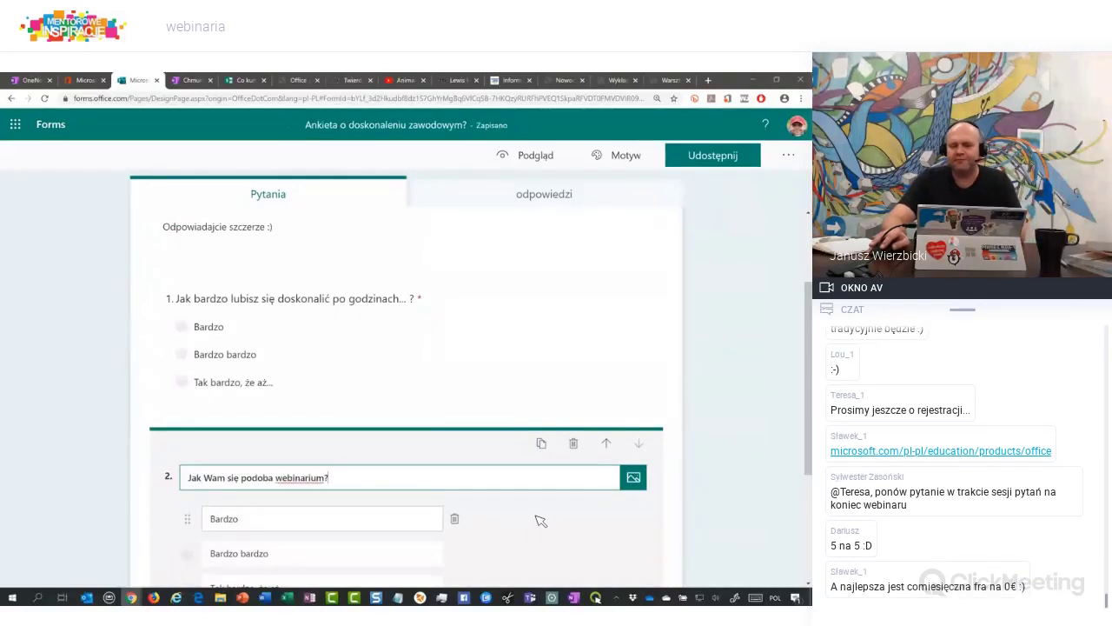
Add a subtitle field to the second question, leaving it empty
scroll(417, 487, "down", 1)
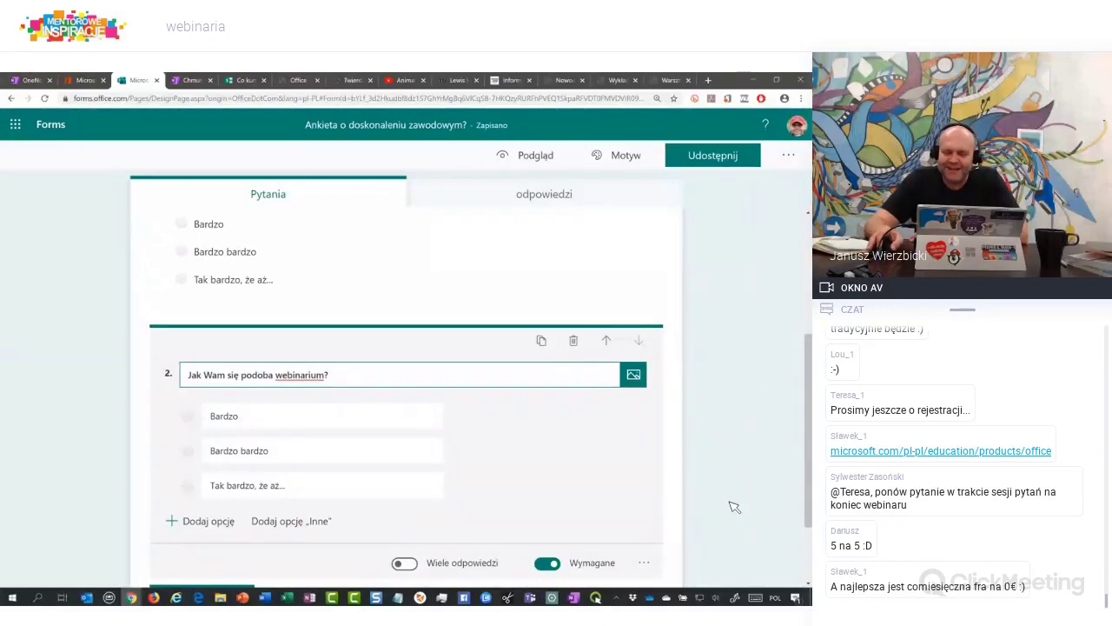
left_click(646, 565)
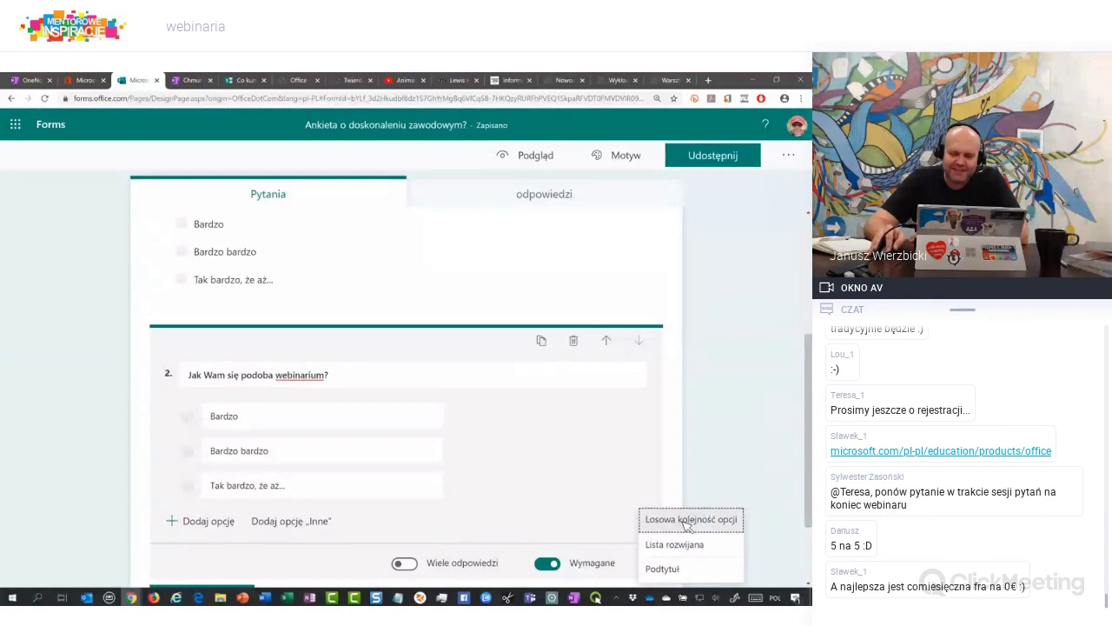
left_click(670, 571)
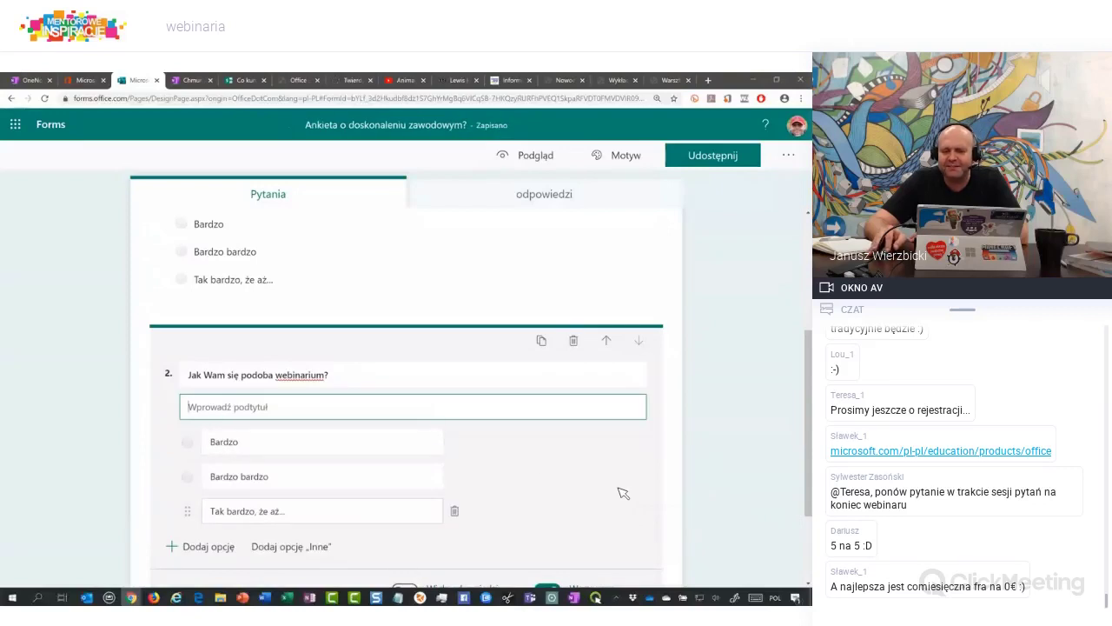
scroll(730, 428, "down", 2)
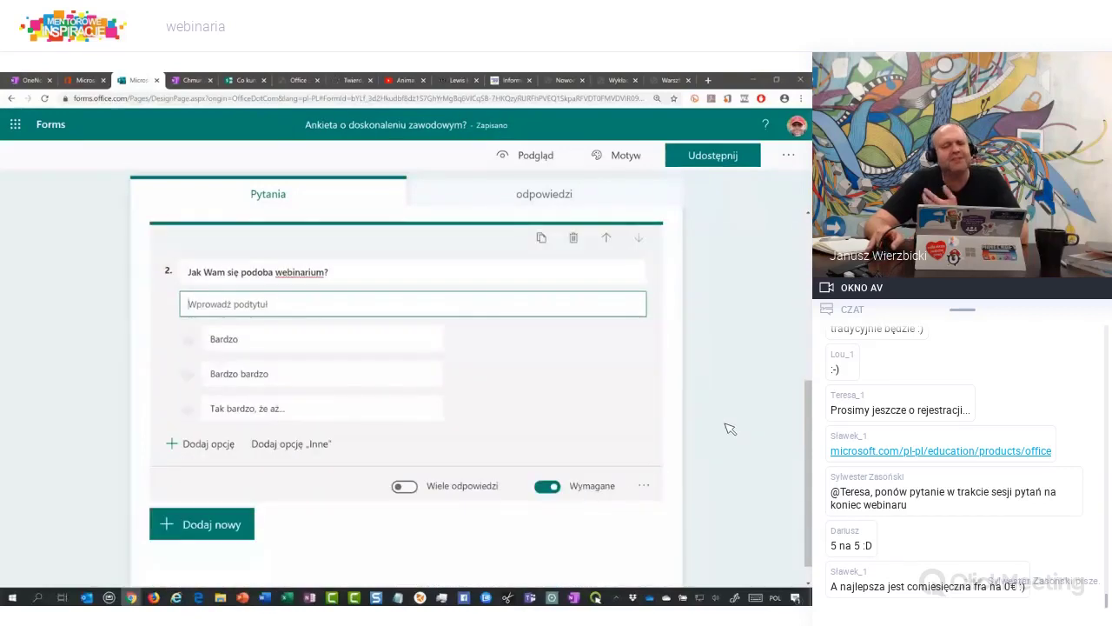
Apply the dark blue illustrated theme showing hands at a desk to the form
scroll(730, 428, "up", 2)
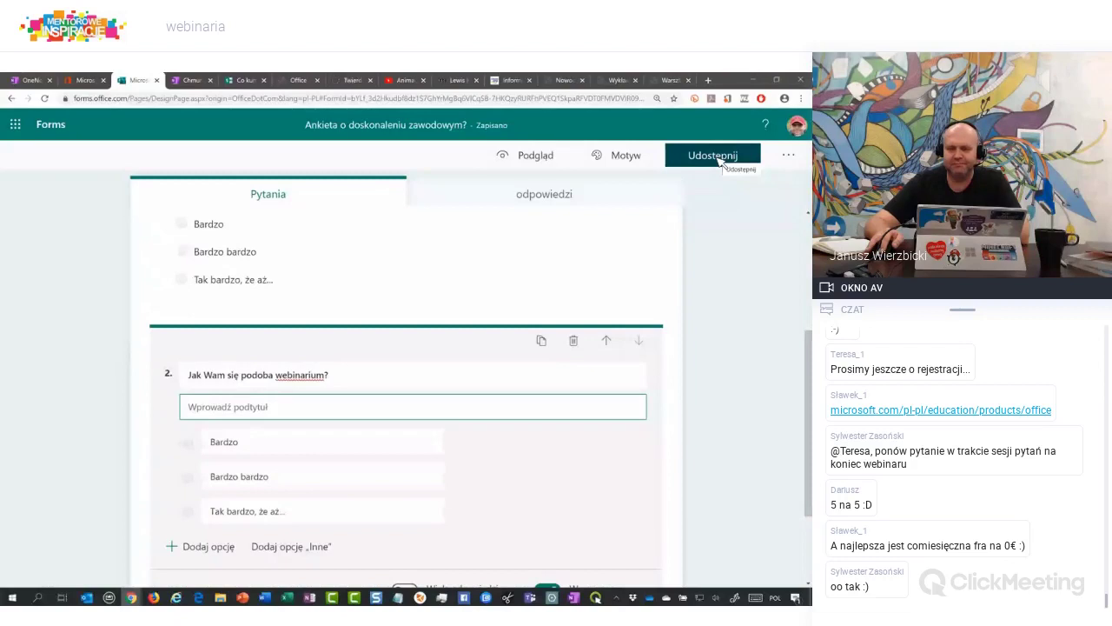
left_click(634, 160)
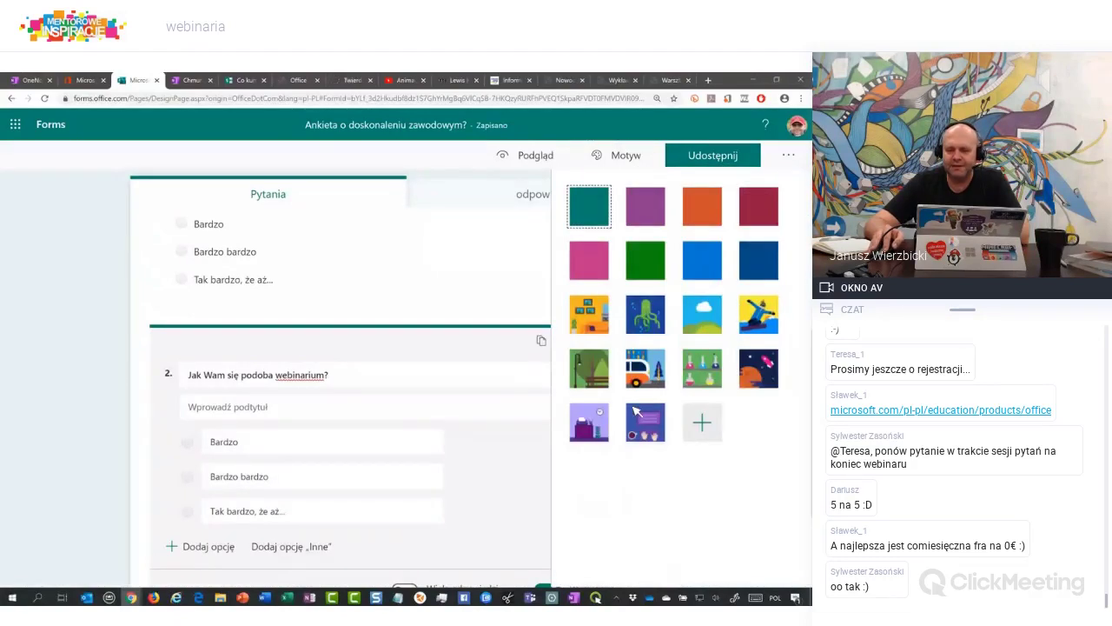
left_click(654, 436)
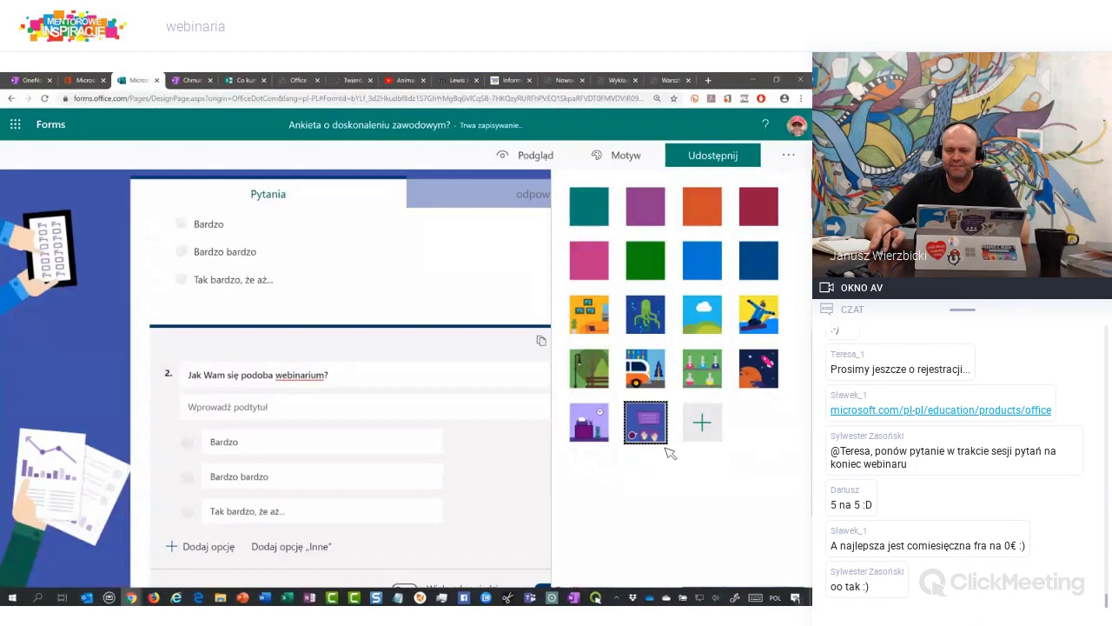
Set the form's sharing so that anyone with the link can respond
left_click(732, 164)
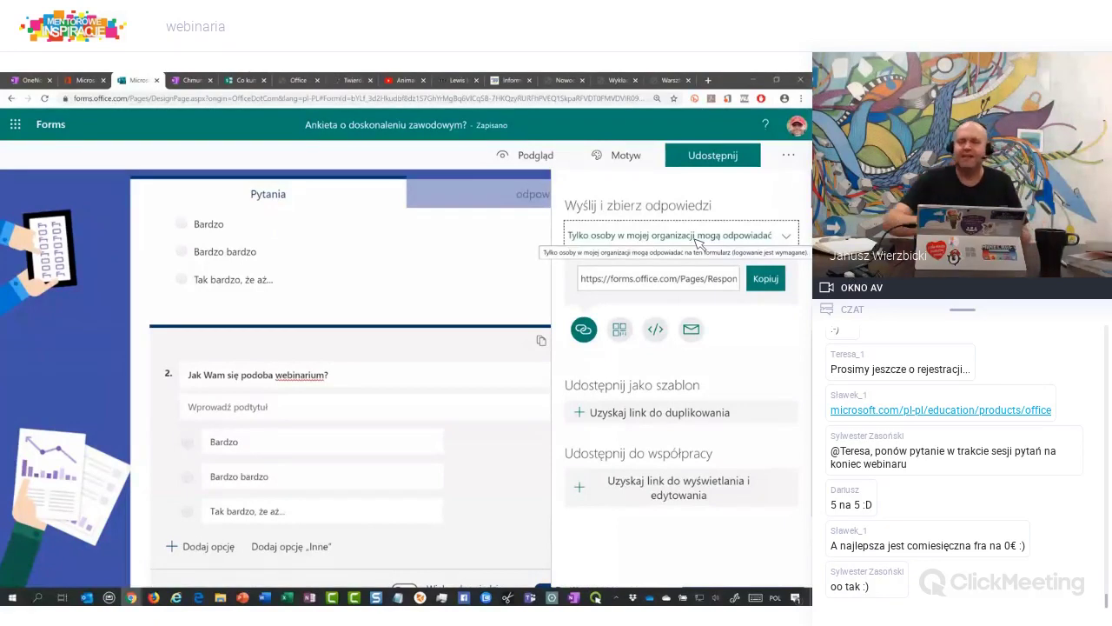
left_click(710, 236)
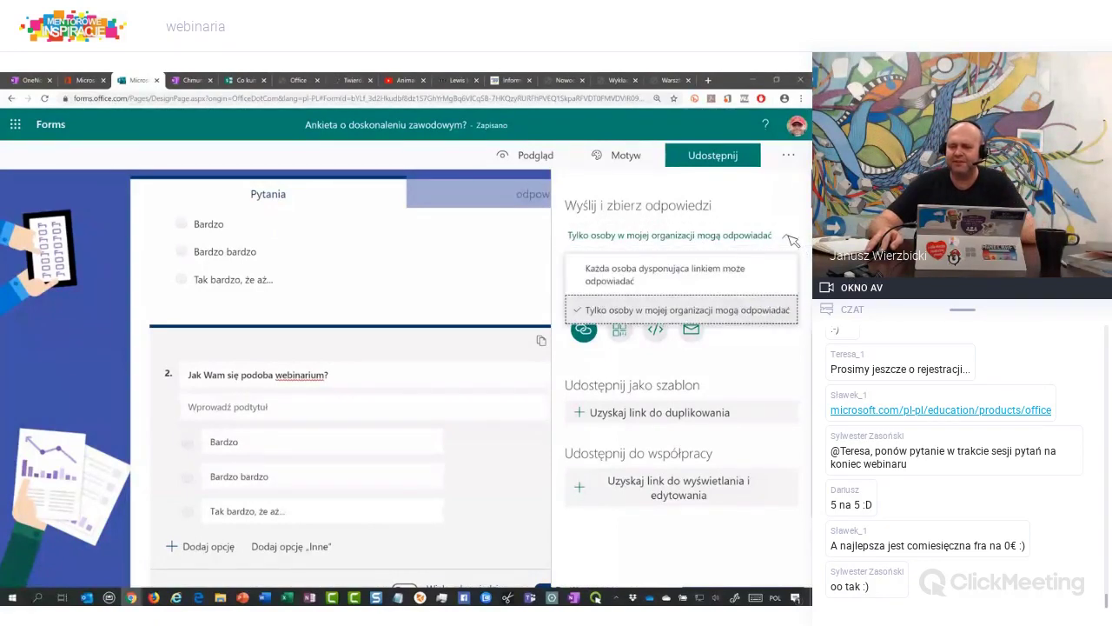
left_click(658, 275)
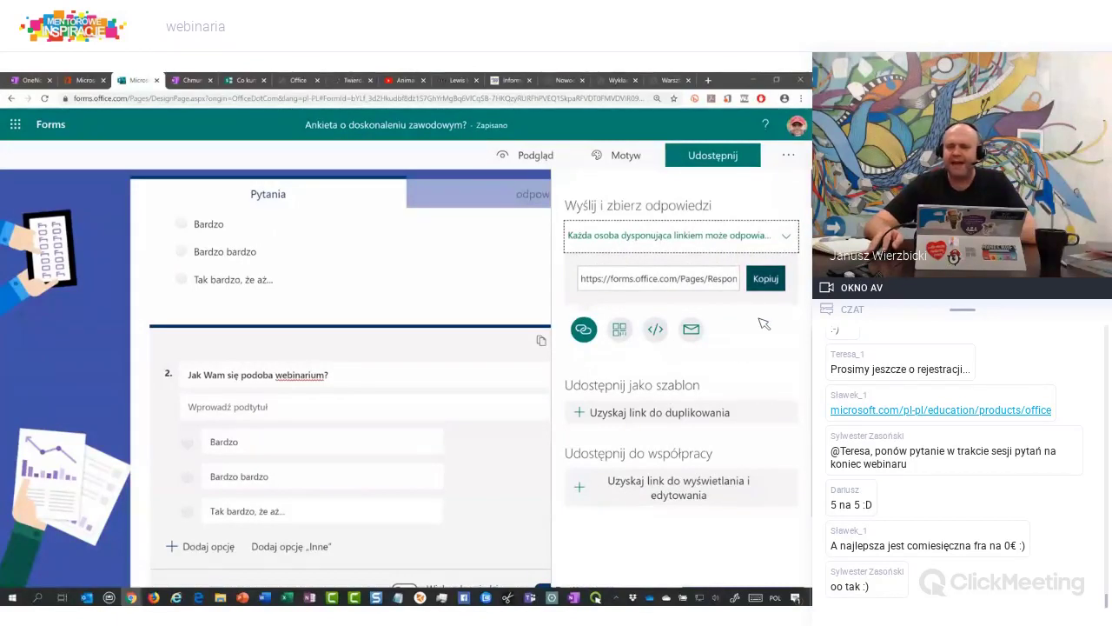
Copy the form's response link and display the QR code for sharing it
left_click(769, 280)
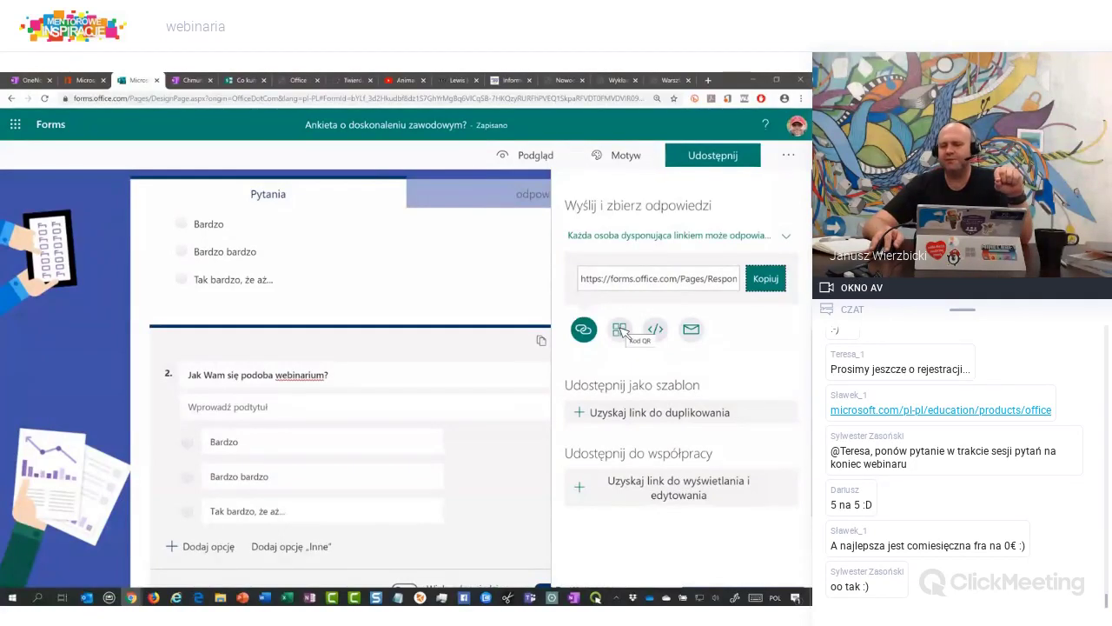
left_click(621, 330)
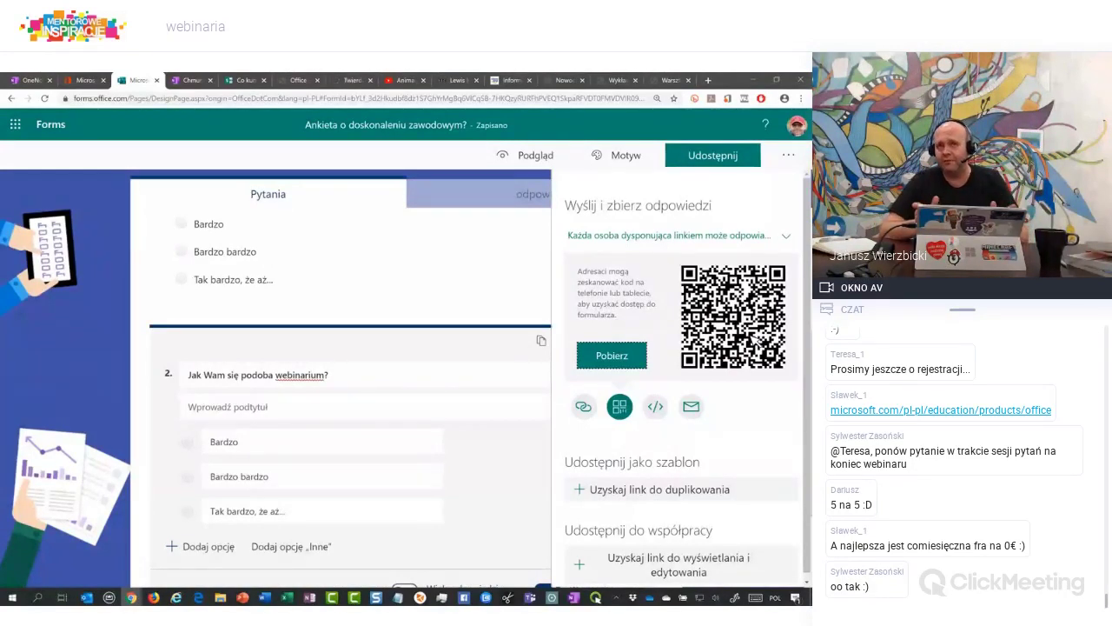
Display the form's embed code for web pages and copy the form's response link
left_click(658, 412)
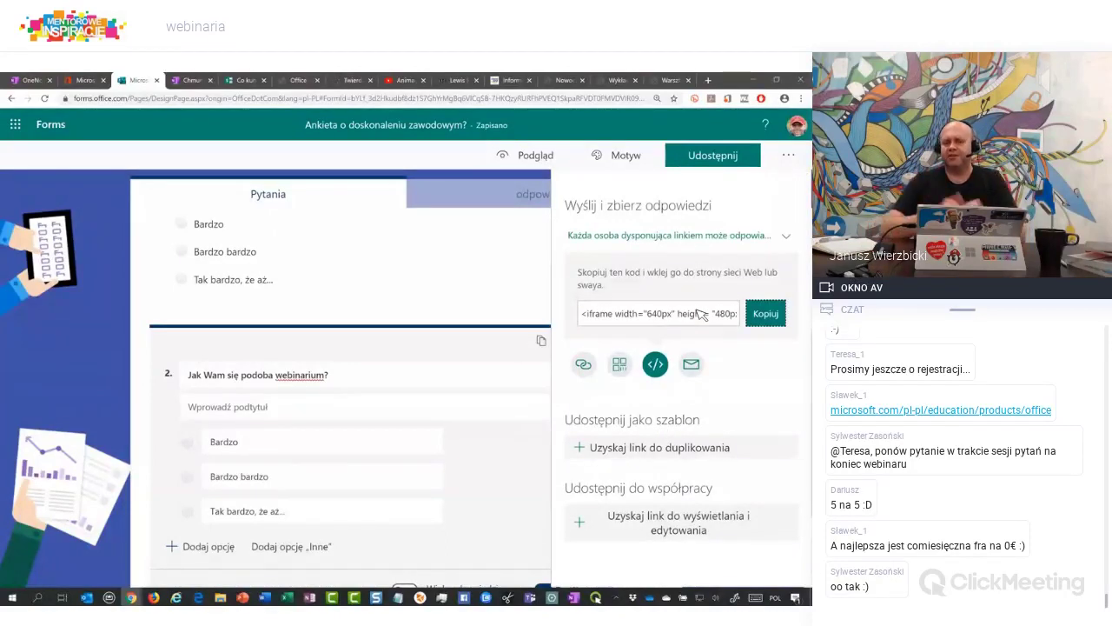
left_click(585, 365)
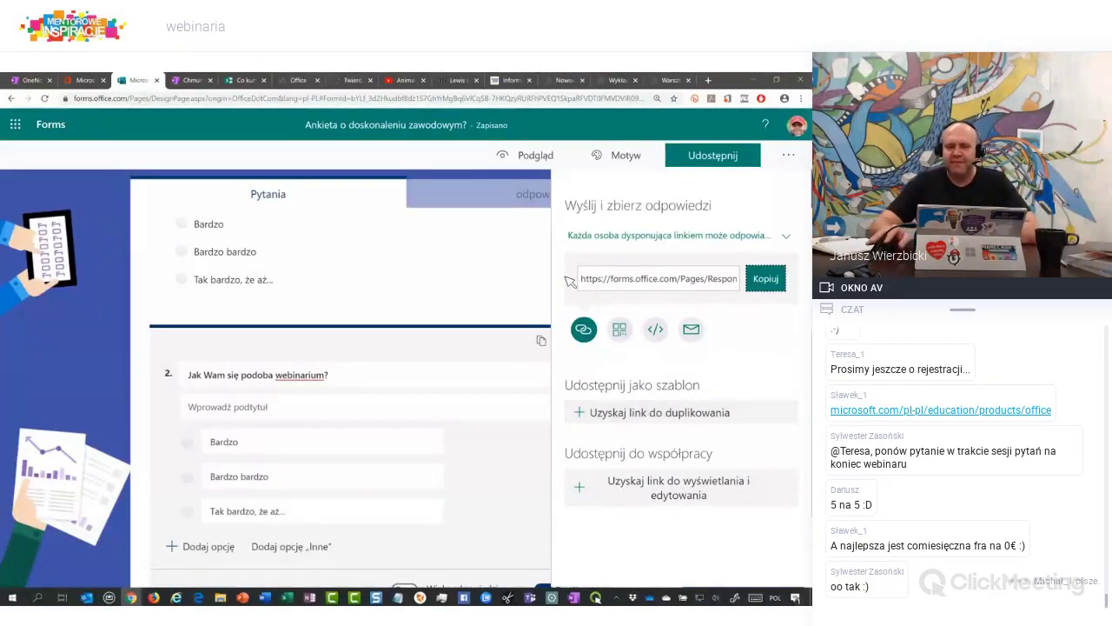
left_click(772, 290)
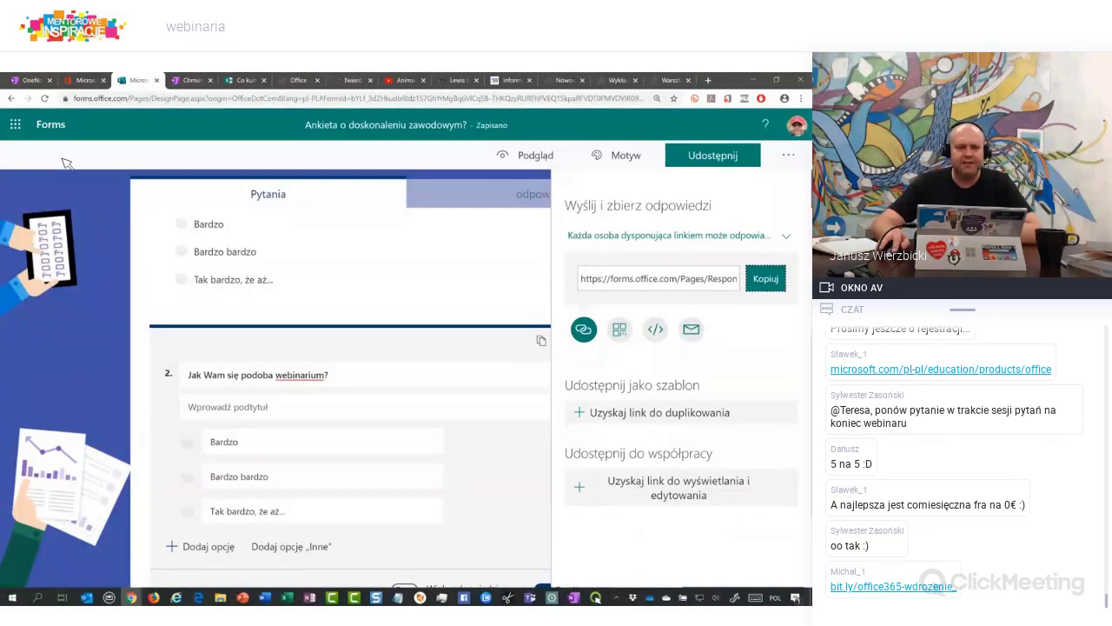
Switch to the ClickMeeting webinar window and post the form's response link in the chat
key("alt+Tab")
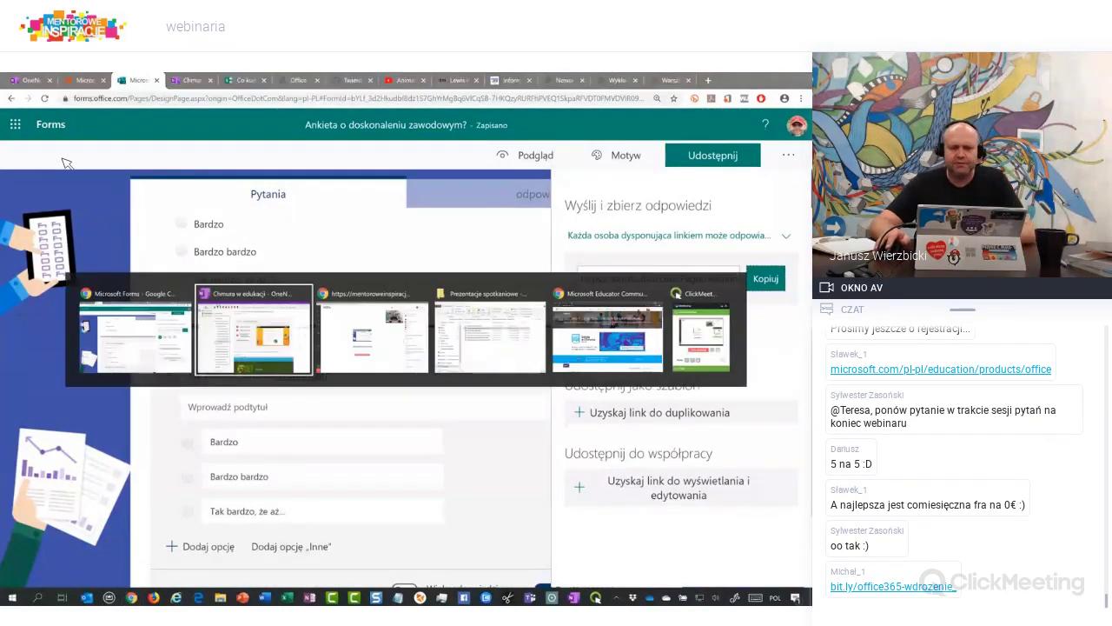
key("alt+Tab")
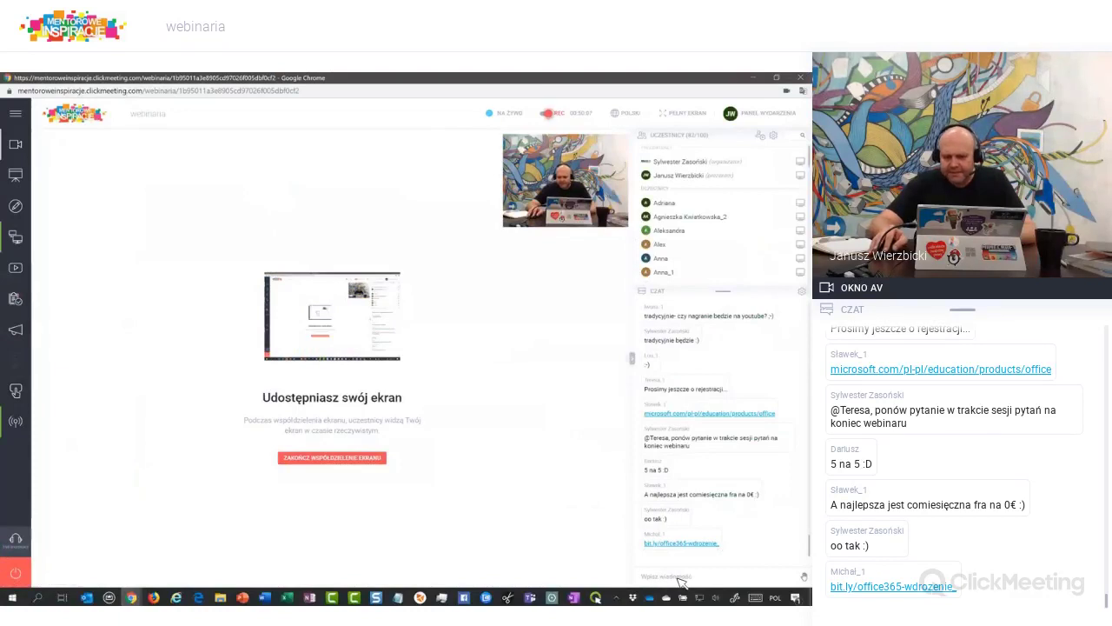
type("forms.office.com/Pages/ResponsePage.aspx?id=bYLf_3d2Hkudbf8dz1S7GhYrMgBg6VICqSB-7HKOzyRURFhPVEQ1SkpaRFVDT0FMVDVIR09ETzdRTS4u")
key("Return")
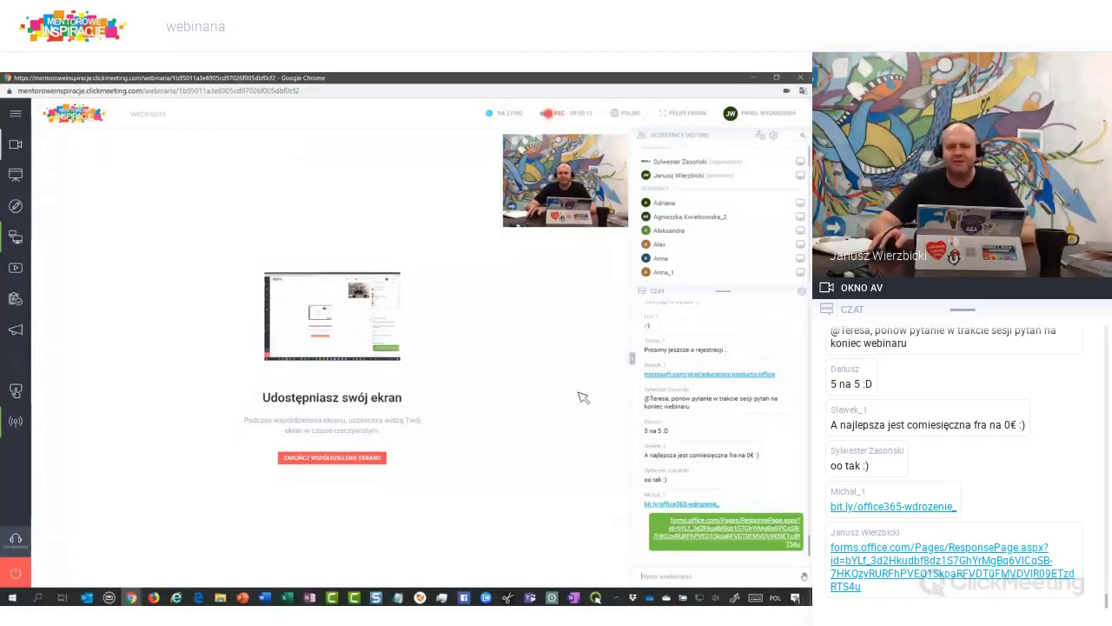
Switch back to Microsoft Forms and view the response summary charts for both survey questions
key("alt+Tab")
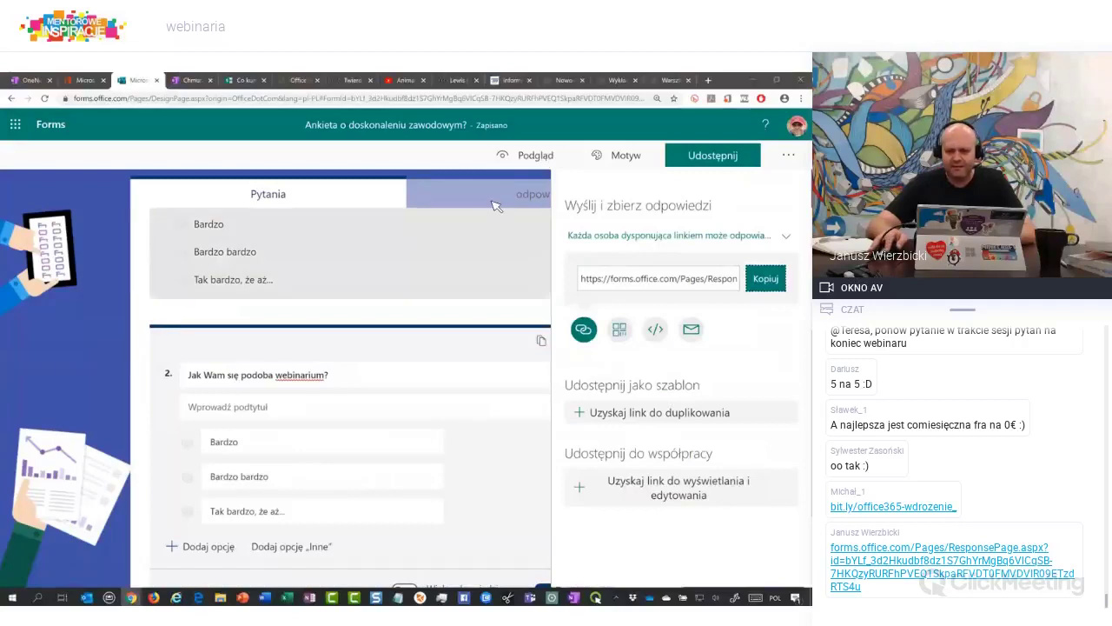
left_click(494, 206)
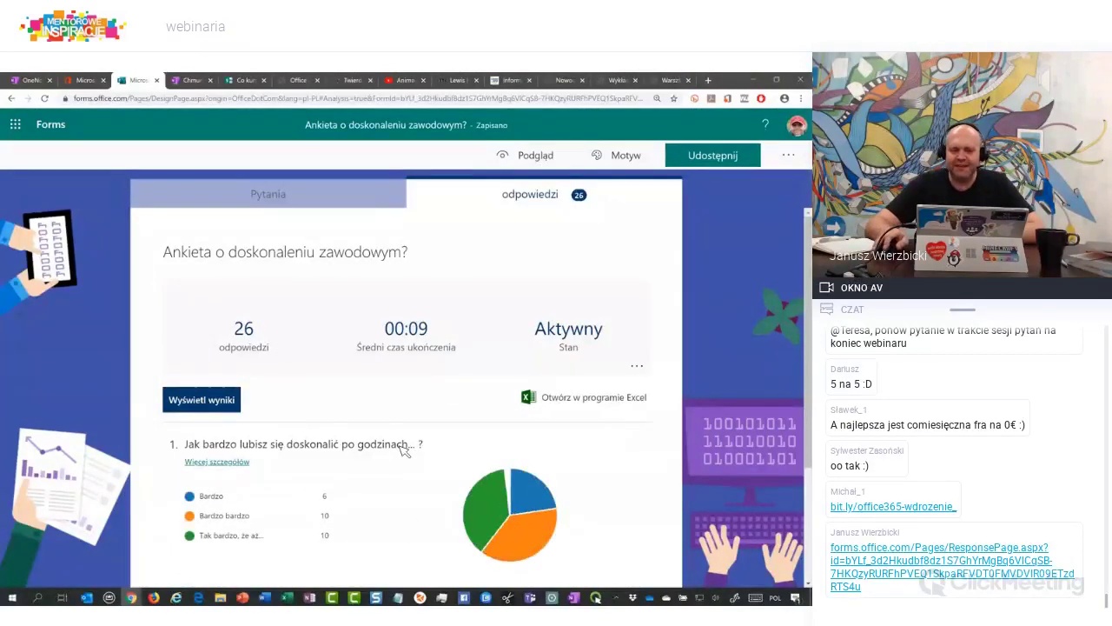
scroll(406, 451, "down", 2)
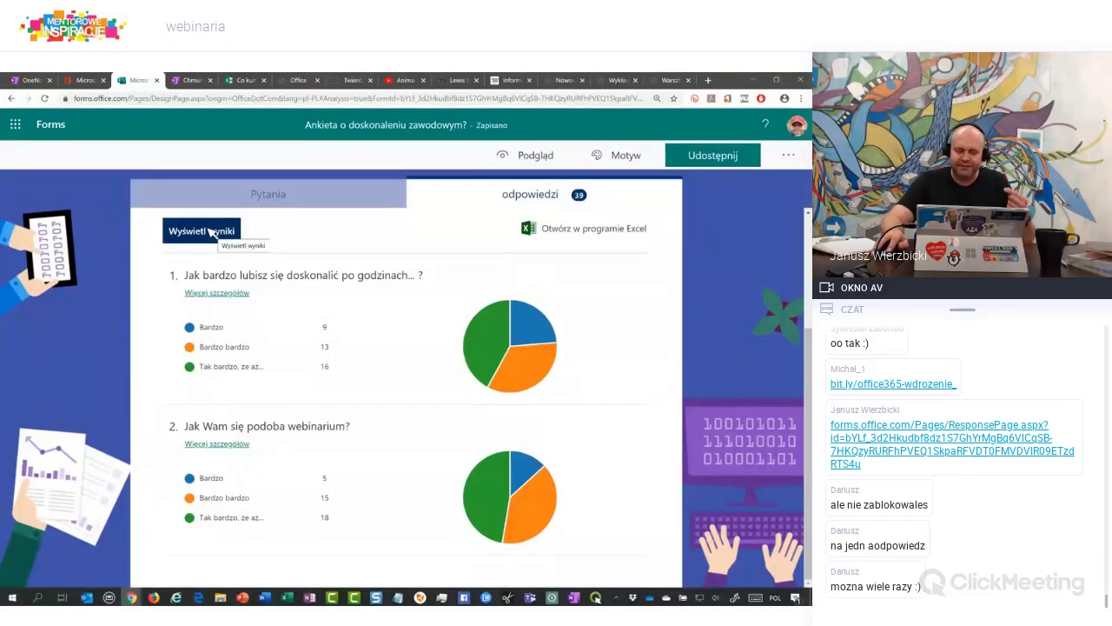
Review the individual answers of Respondent 1 and Respondent 2, browse the respondent list, and return to the response summary
left_click(213, 232)
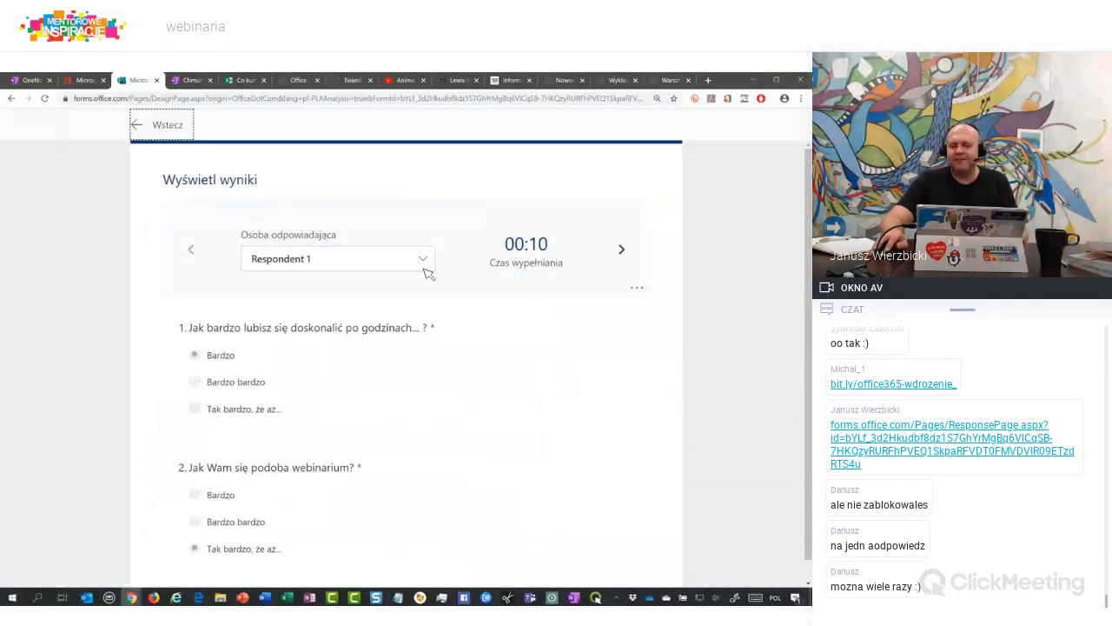
left_click(425, 260)
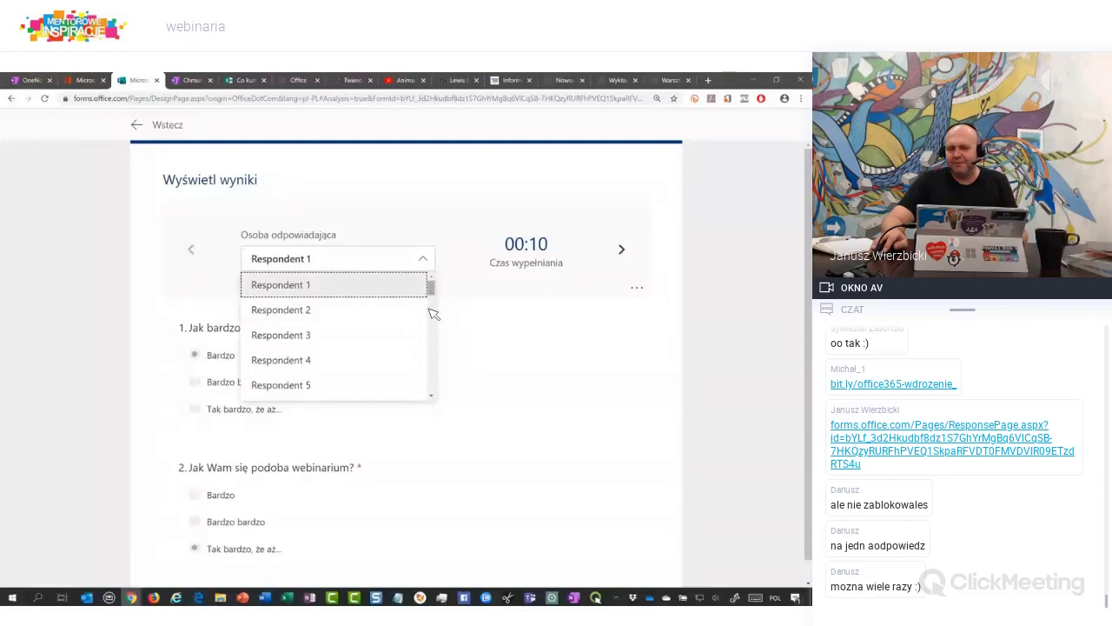
scroll(429, 298, "down", 5)
scroll(435, 351, "down", 6)
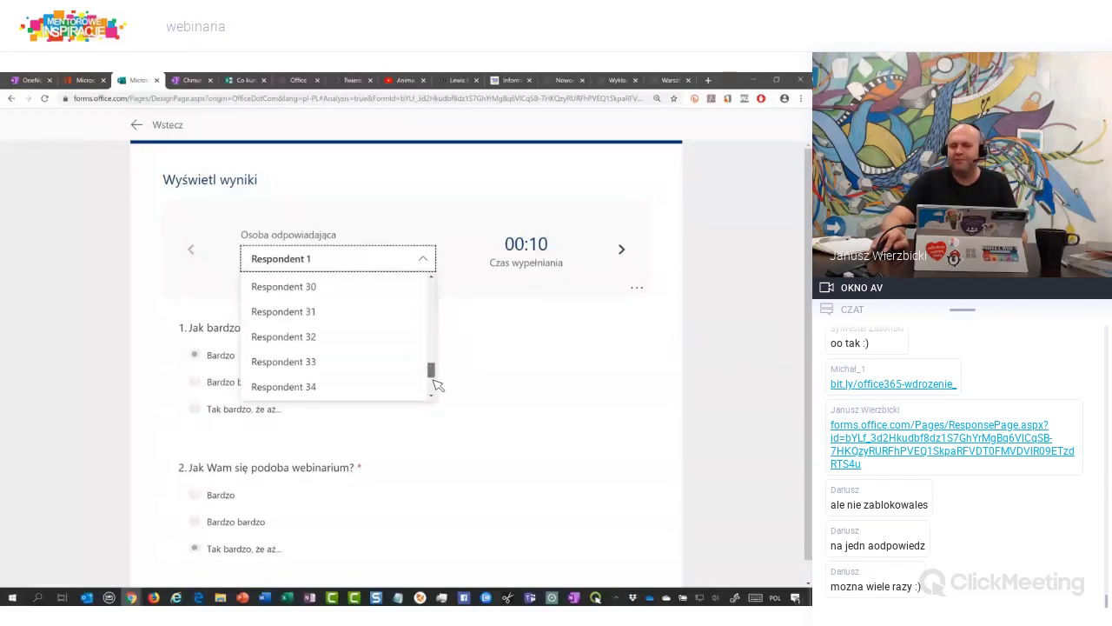
scroll(432, 353, "up", 11)
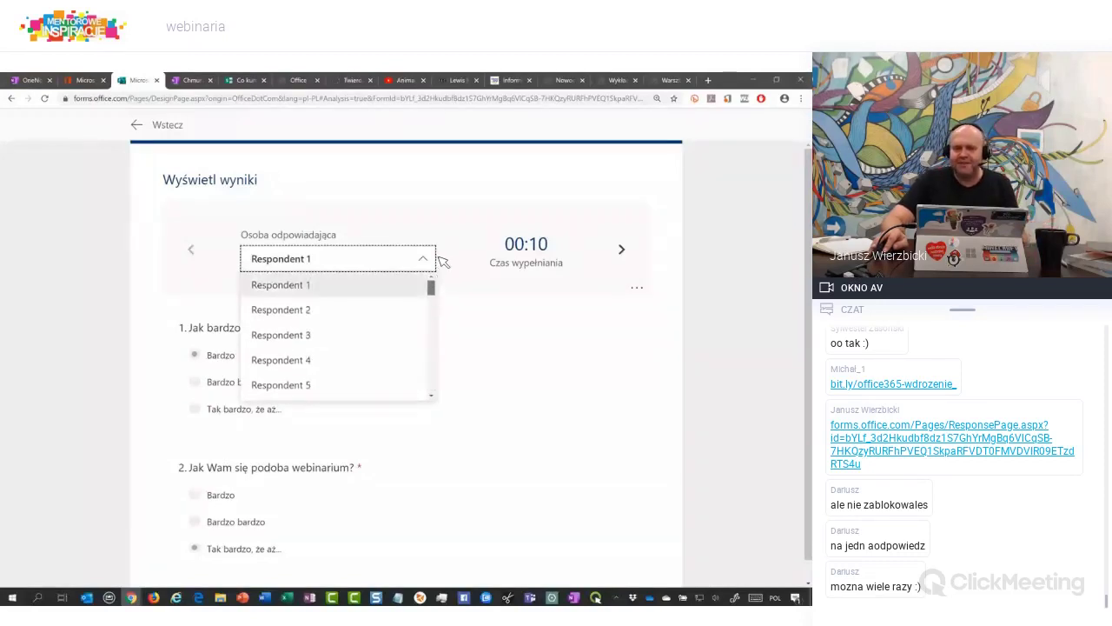
left_click(532, 279)
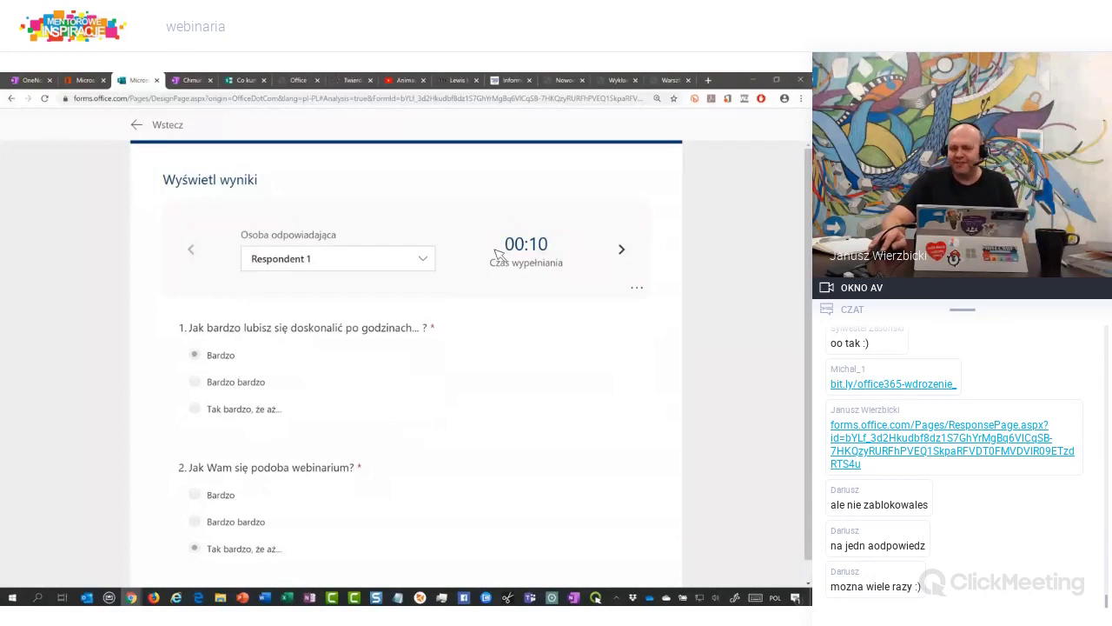
left_click(622, 250)
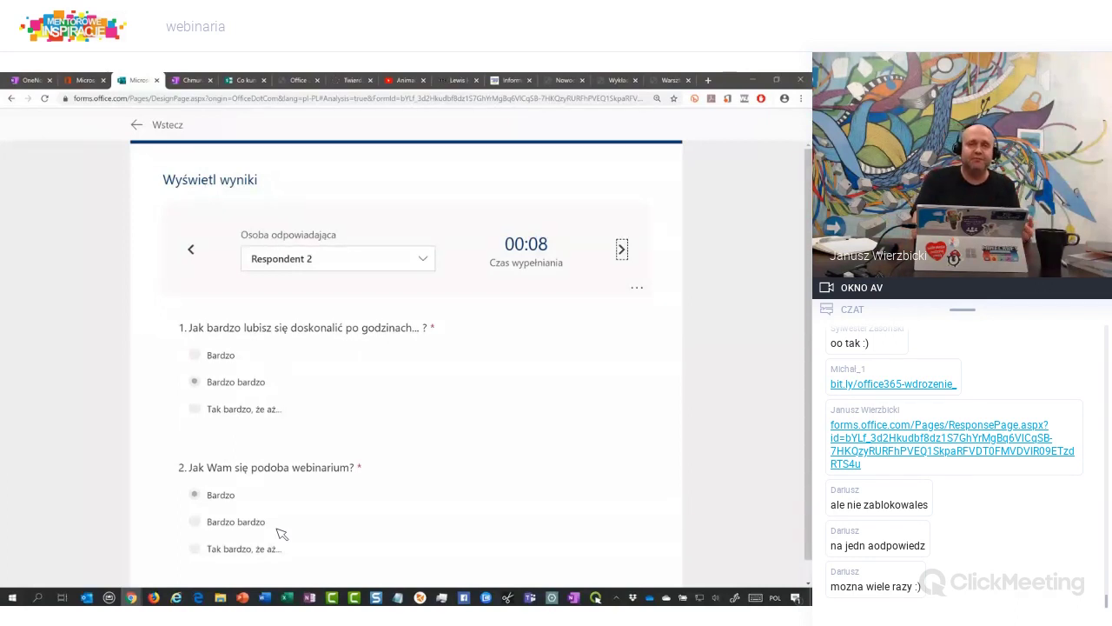
left_click(162, 127)
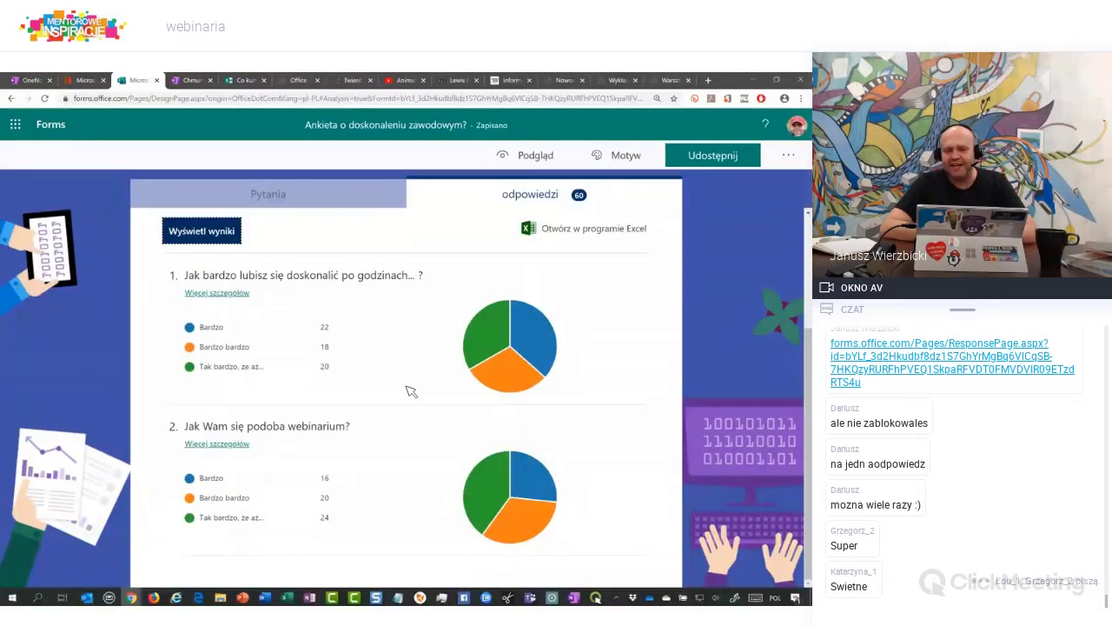
Export the survey responses to Excel and open the downloaded workbook
left_click(600, 229)
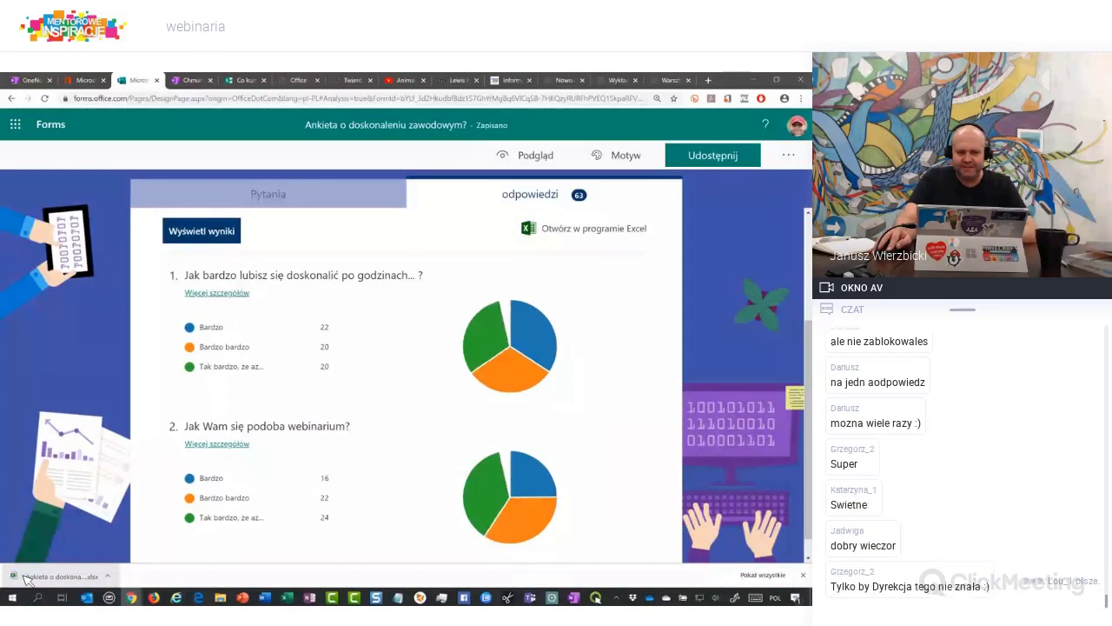
left_click(52, 576)
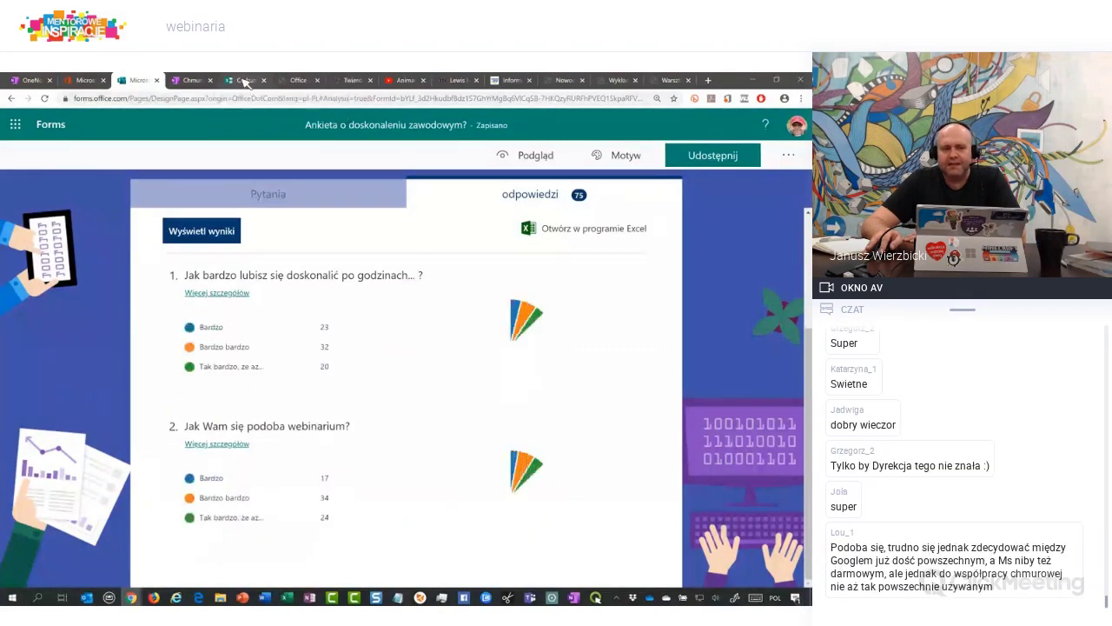
Switch to the Sway presentation "Co kumka w stawie i nie tylko..." and look through its opening sections on amphibians
left_click(246, 81)
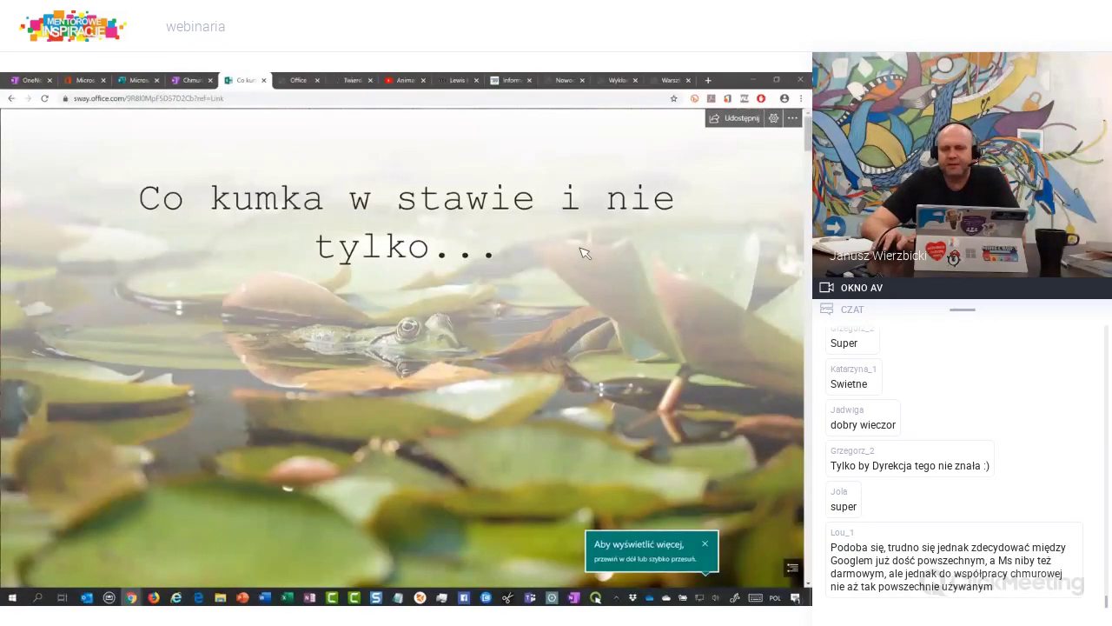
scroll(584, 252, "down", 1)
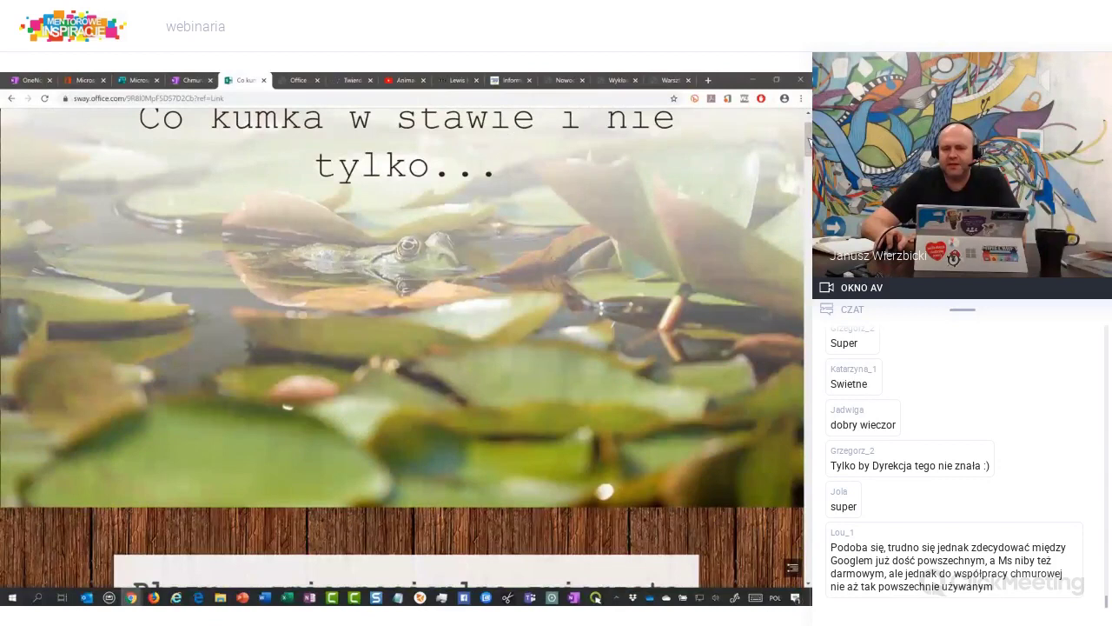
scroll(402, 348, "down", 1)
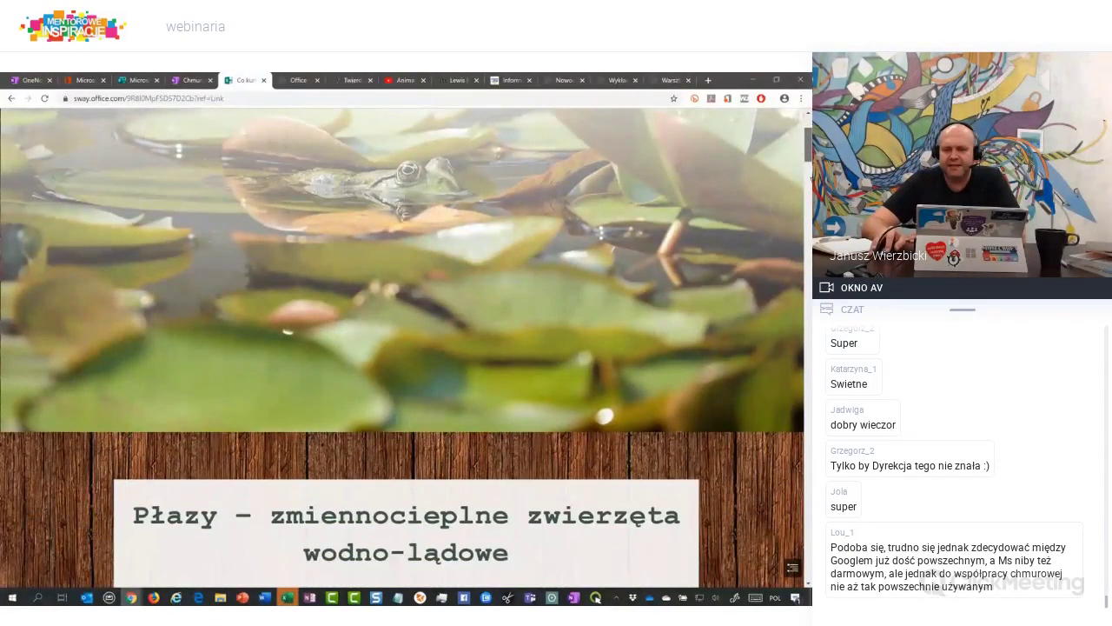
scroll(407, 347, "down", 6)
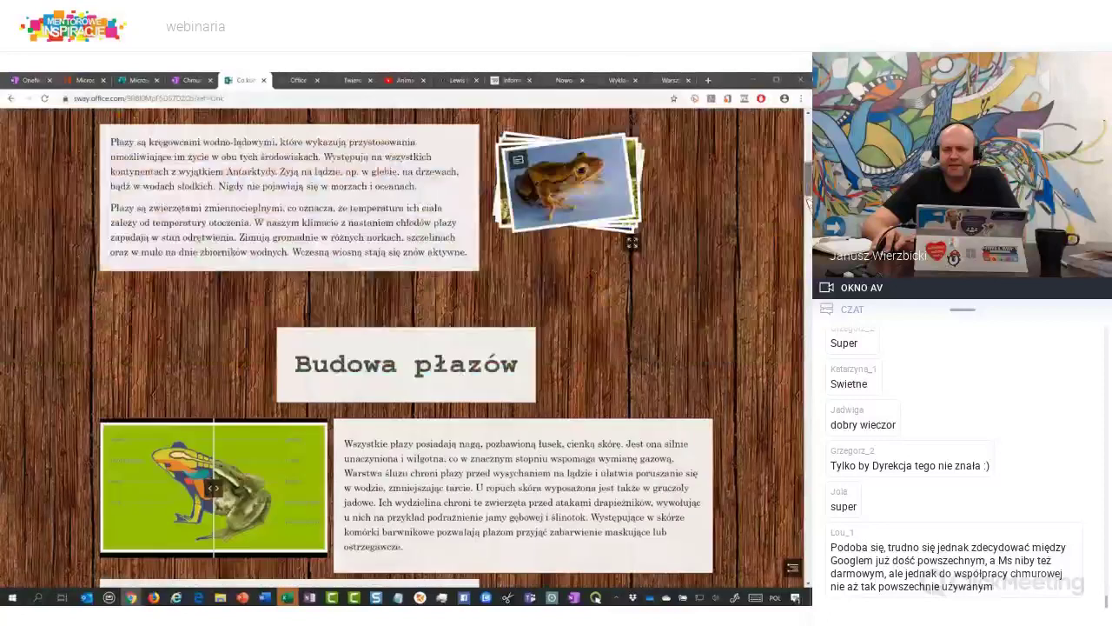
scroll(407, 348, "down", 1)
scroll(737, 197, "down", 5)
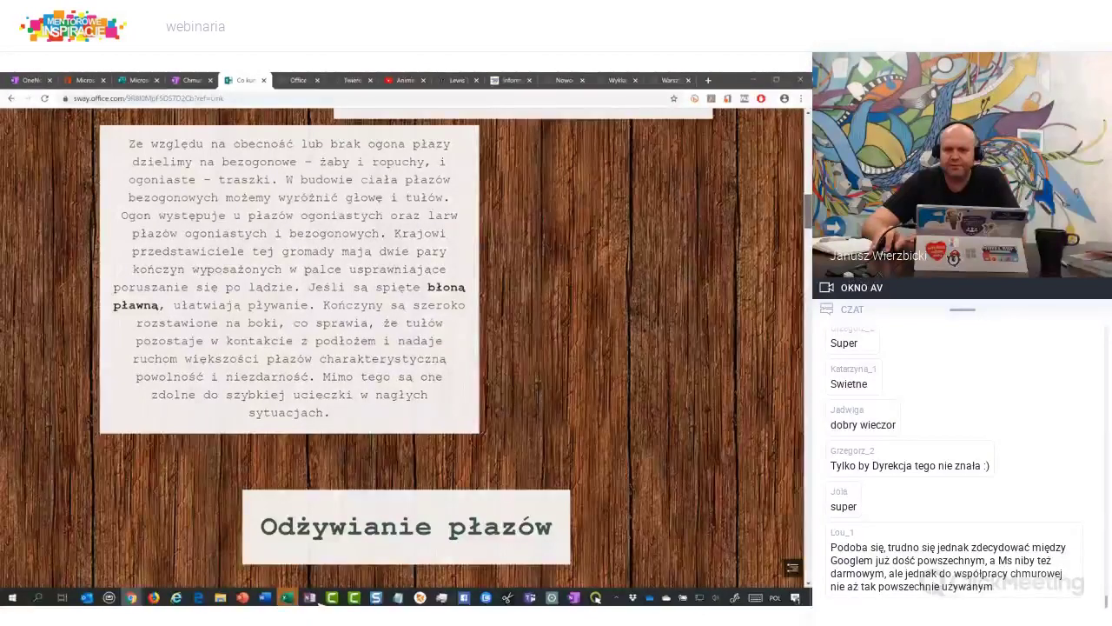
Switch to Excel to view the exported responses in a full-size window, close the workbook, and minimize Excel
left_click(287, 598)
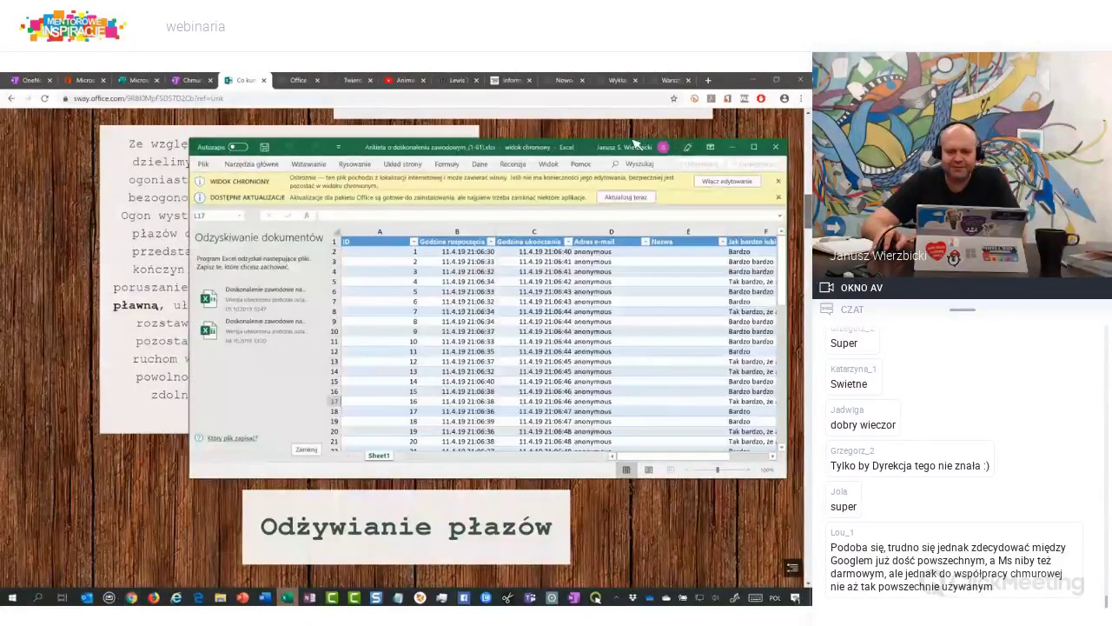
left_click(754, 148)
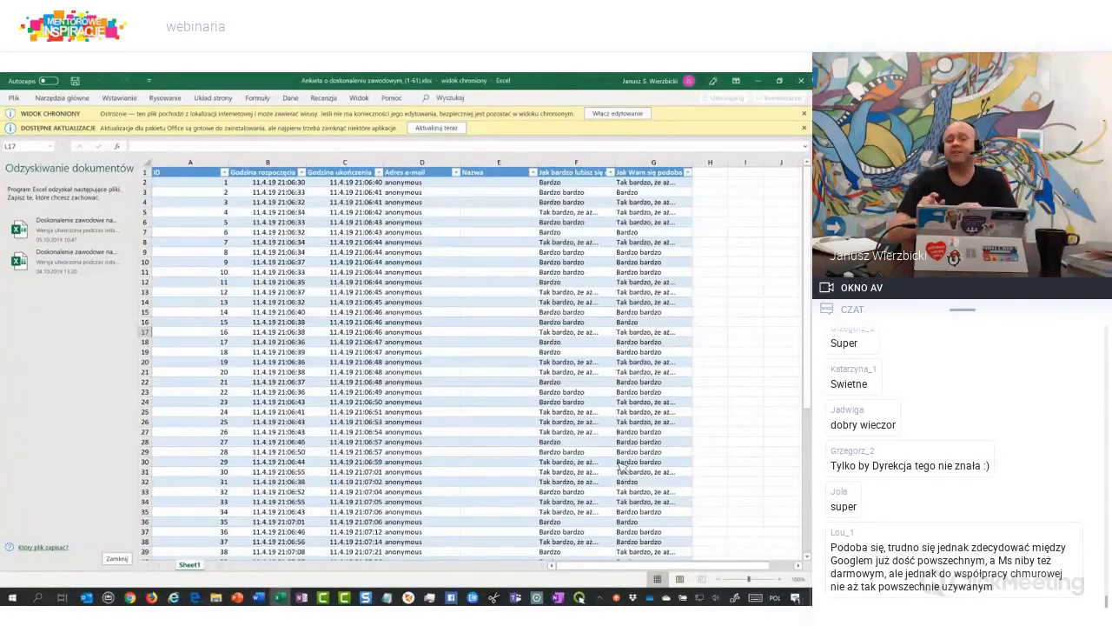
left_click(801, 81)
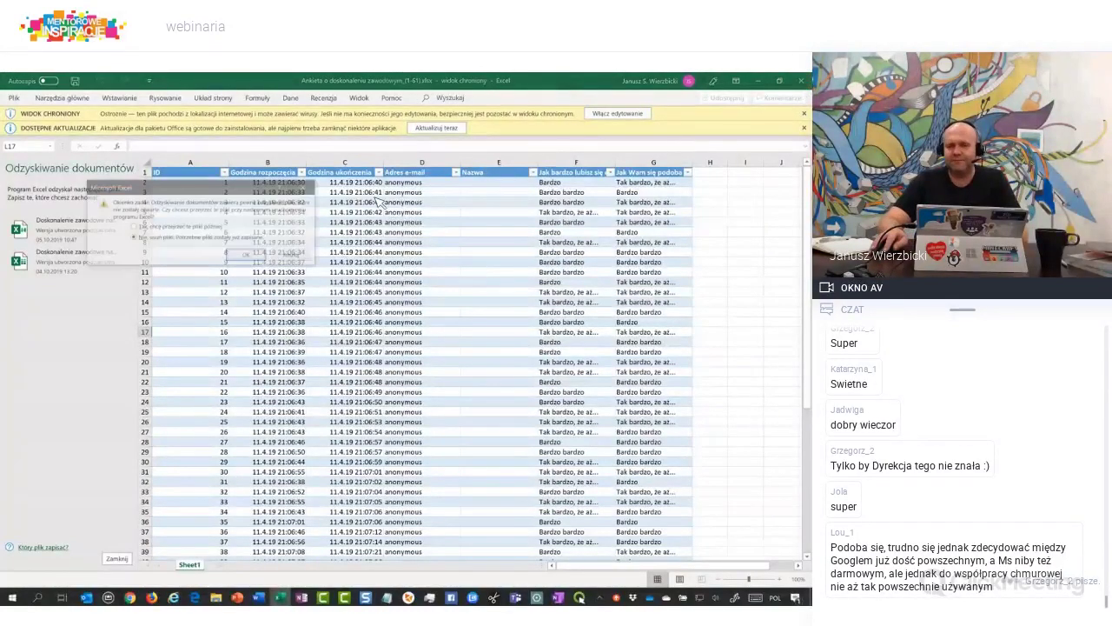
left_click(246, 255)
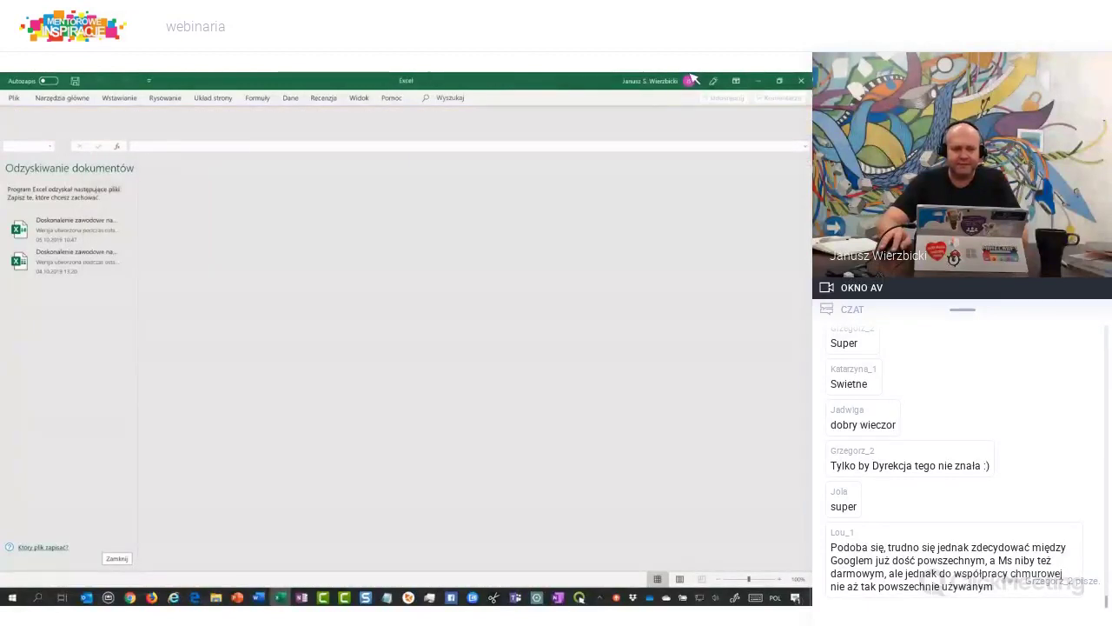
left_click(758, 81)
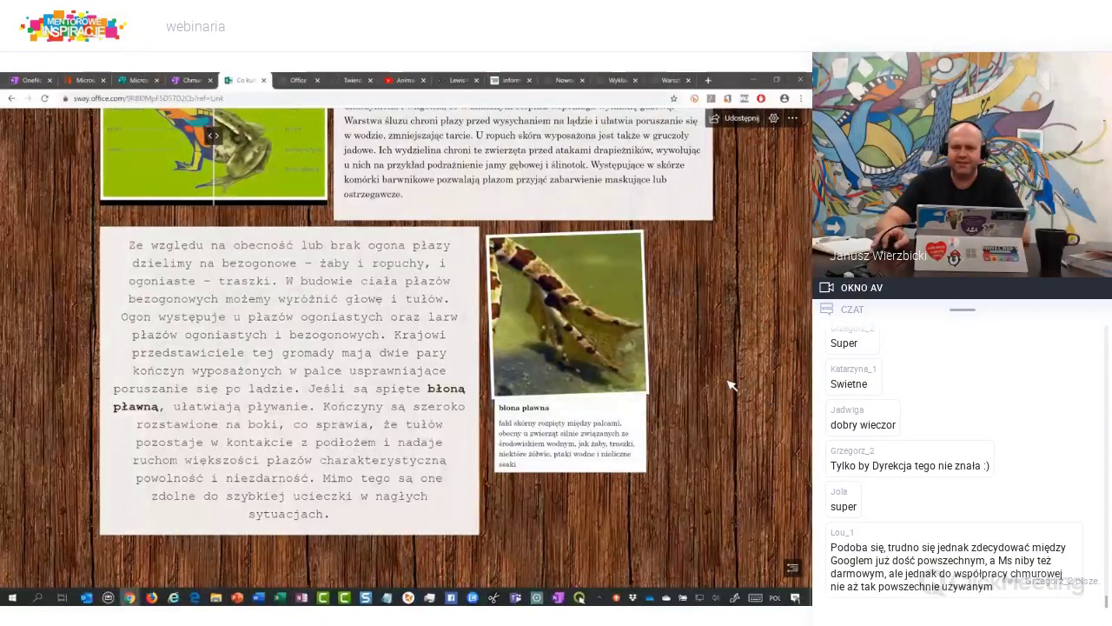
Flip through the stack of amphibian photos beside the introductory text above "Budowa płazów" in the Sway presentation
scroll(730, 385, "up", 3)
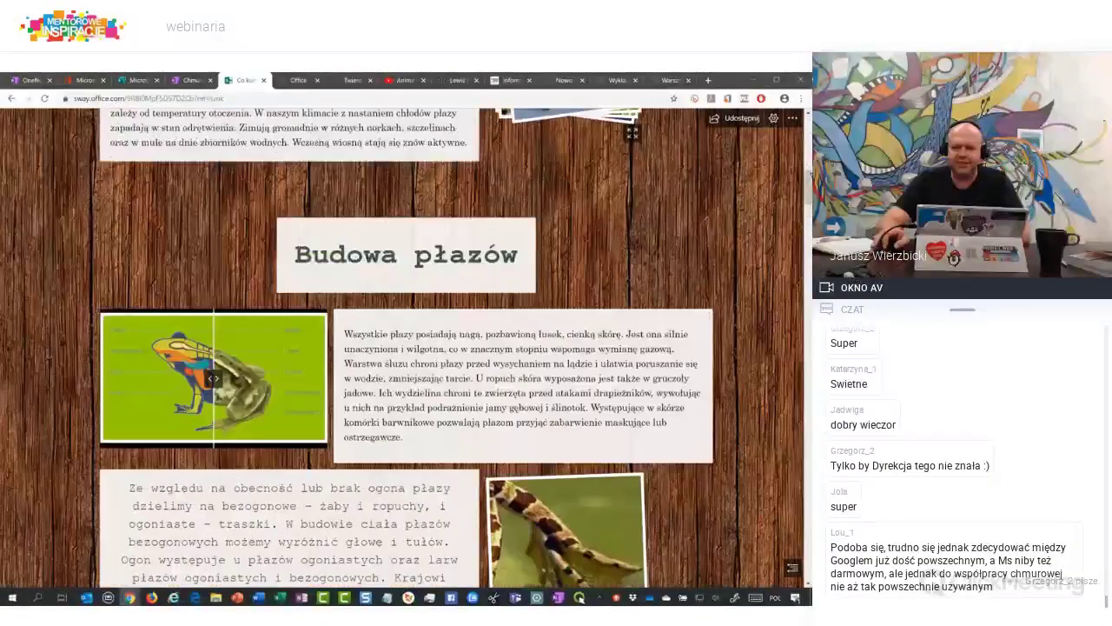
scroll(809, 169, "up", 2)
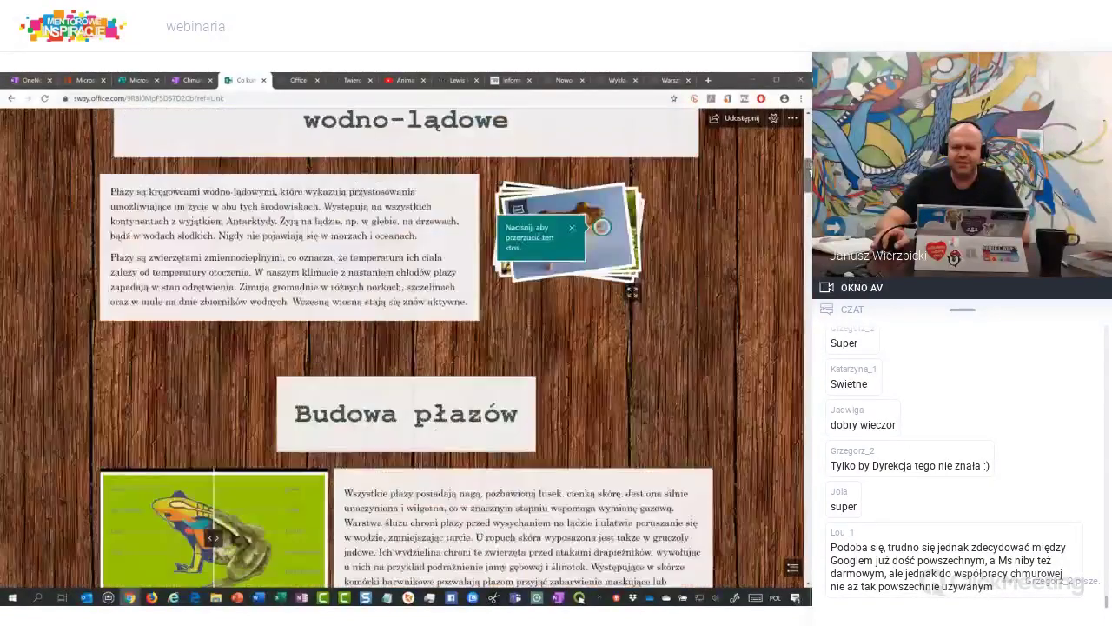
scroll(809, 170, "down", 1)
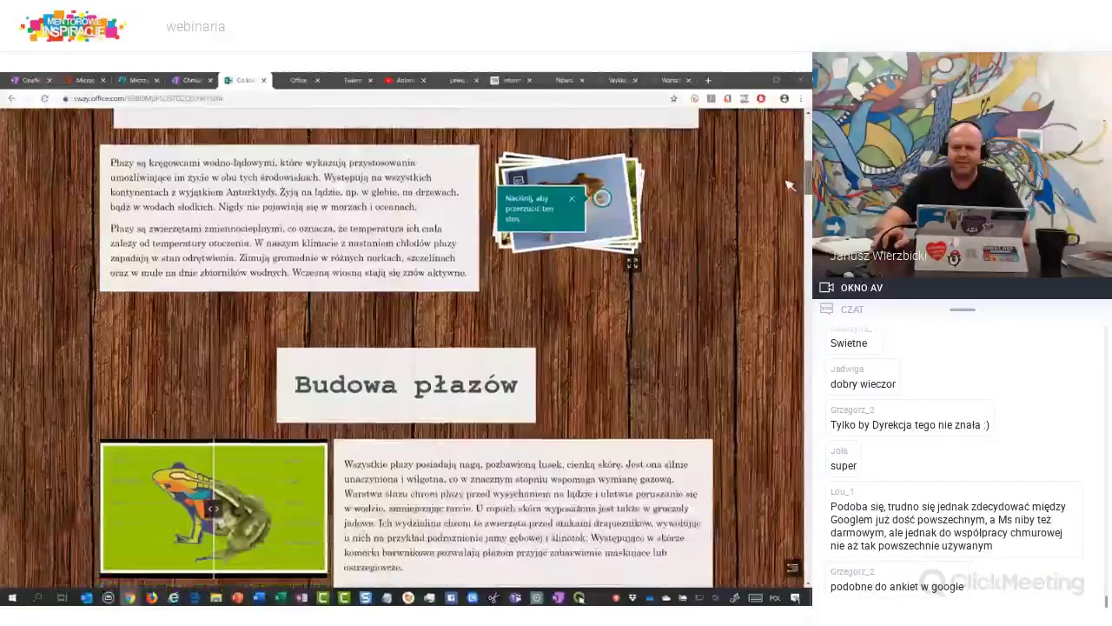
left_click(627, 242)
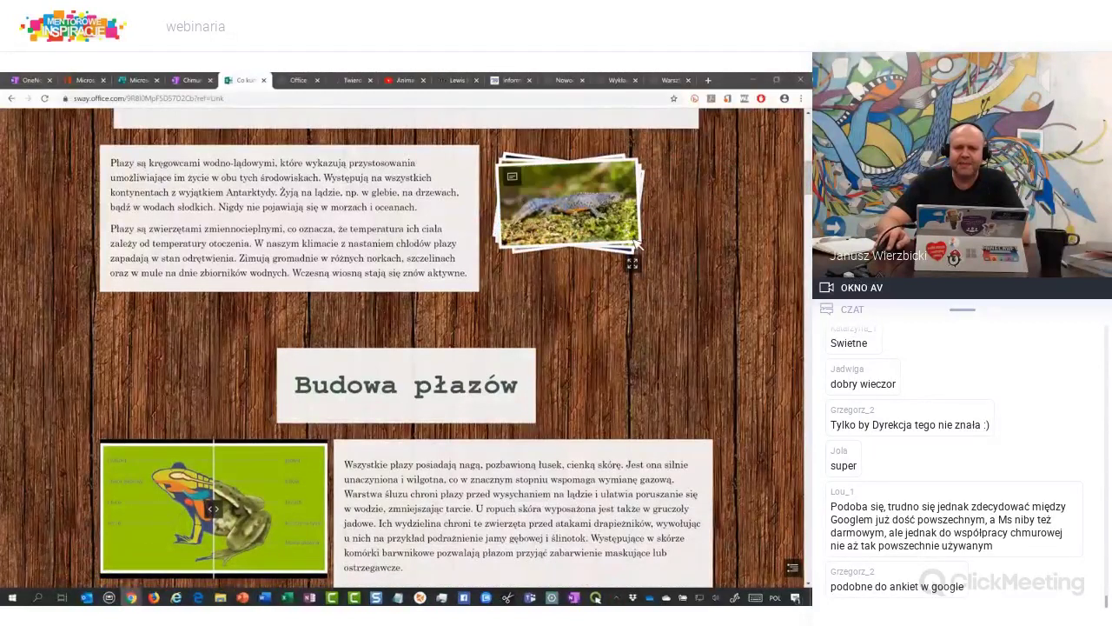
left_click(629, 236)
left_click(628, 232)
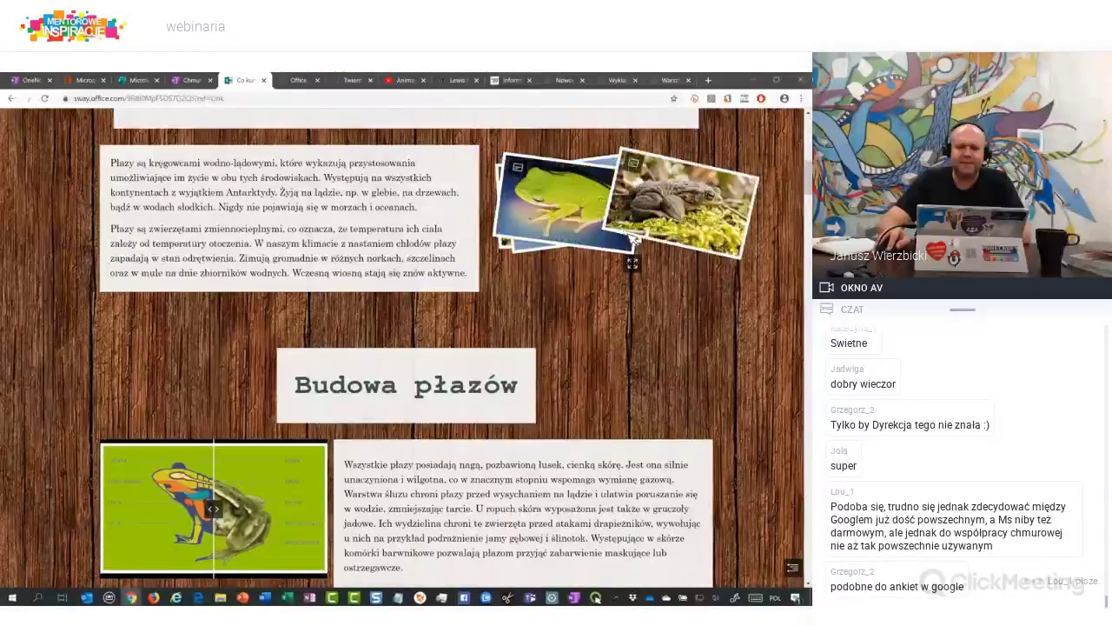
left_click(656, 255)
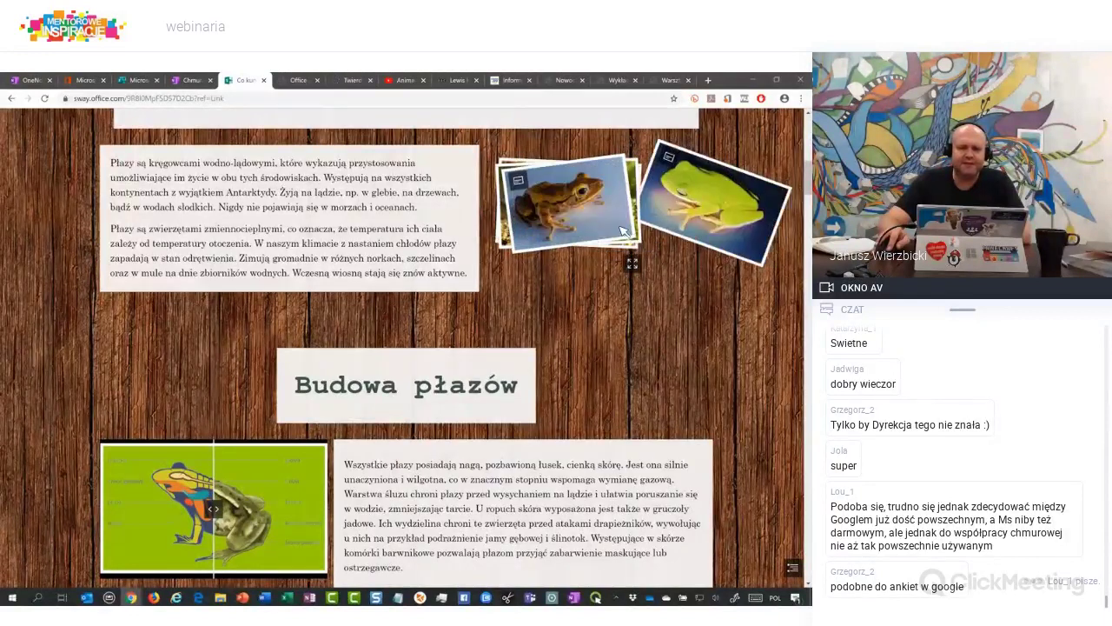
left_click(653, 251)
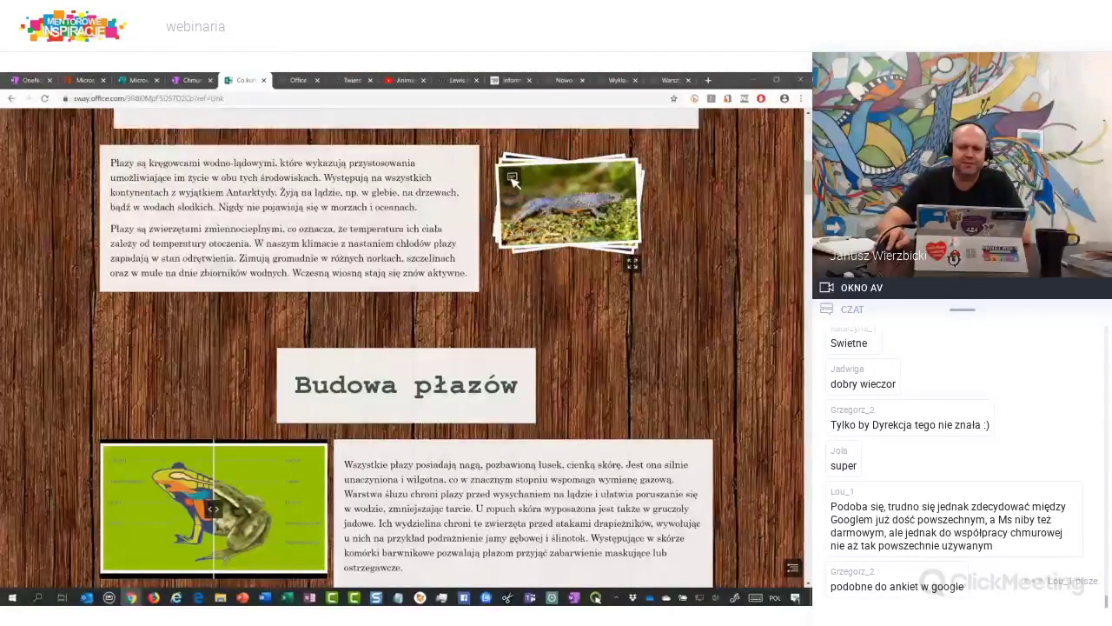
Shift the divider of the frog comparison image under "Budowa płazów" to reveal more of the drawn frog
mouse_move(532, 212)
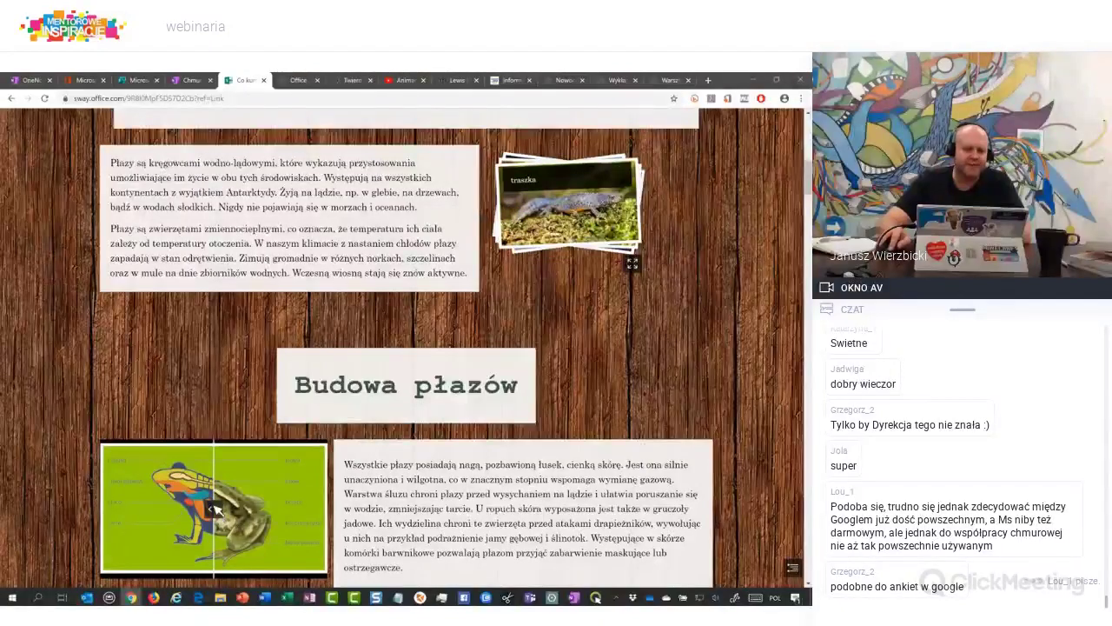
left_click_drag(224, 512, 281, 532)
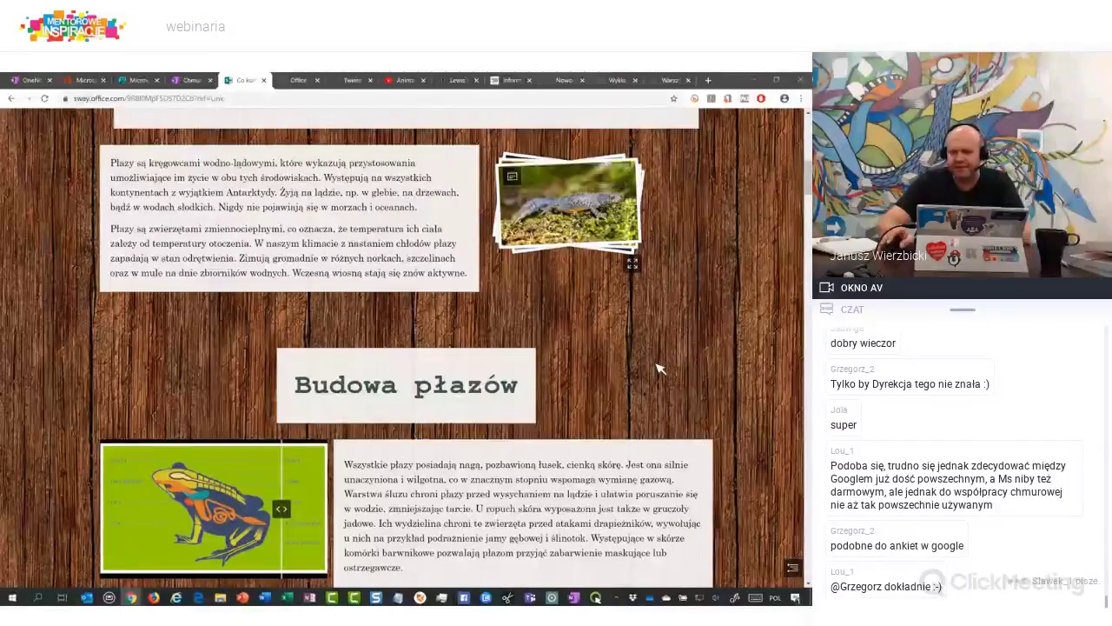
Look through the sections from "Budowa płazów" to the start of "Odżywianie płazów" and return to the presentation's title
scroll(657, 371, "down", 1)
scroll(658, 375, "down", 2)
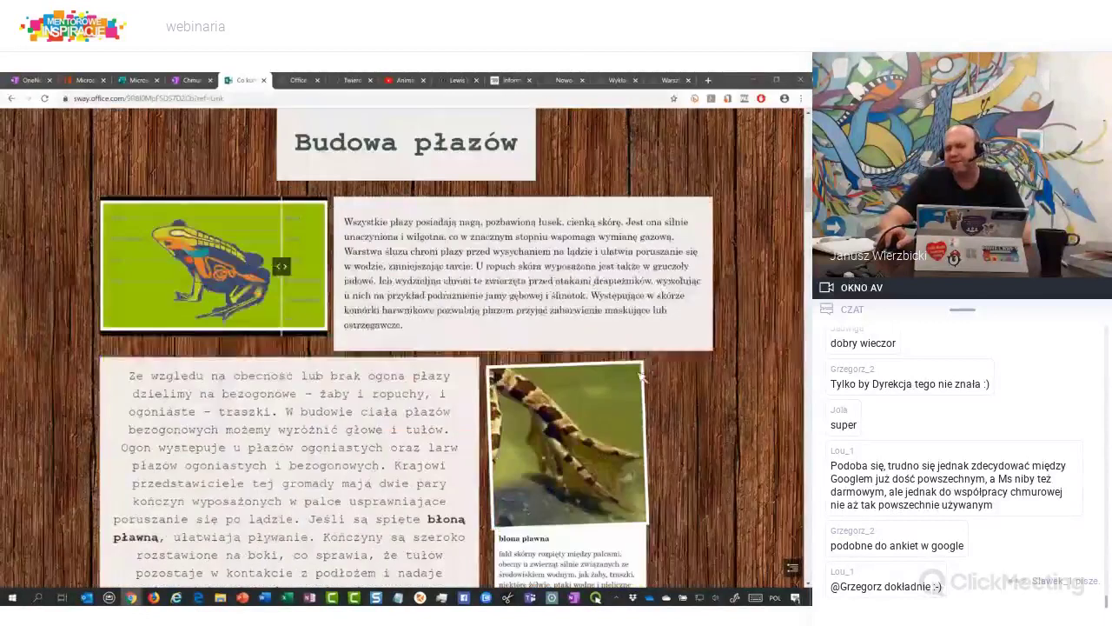
scroll(467, 409, "down", 1)
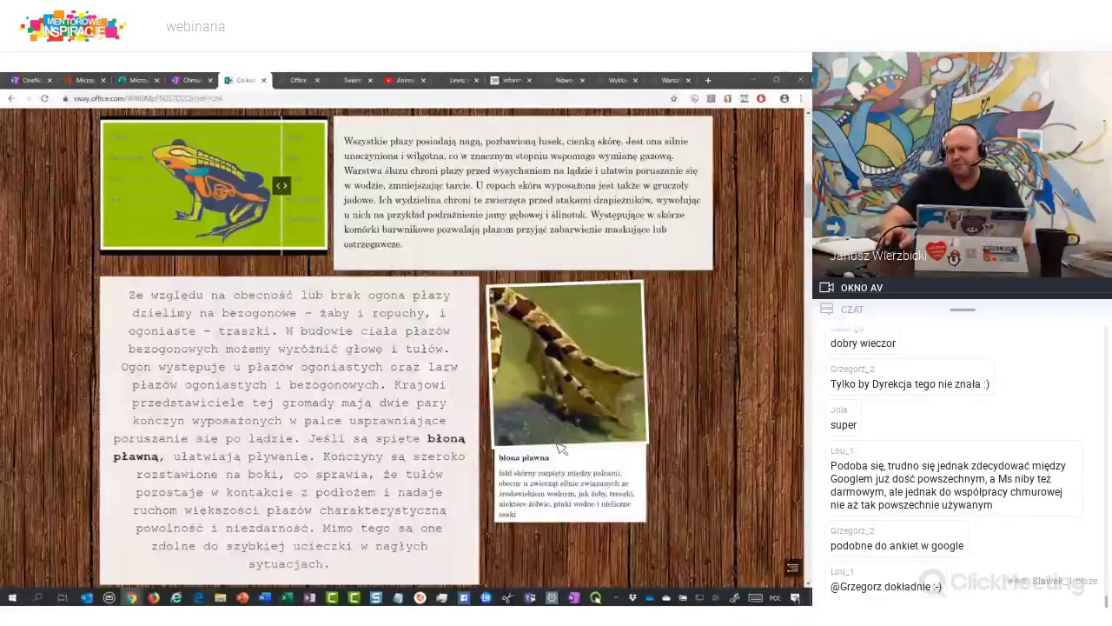
scroll(570, 451, "down", 2)
scroll(559, 447, "down", 1)
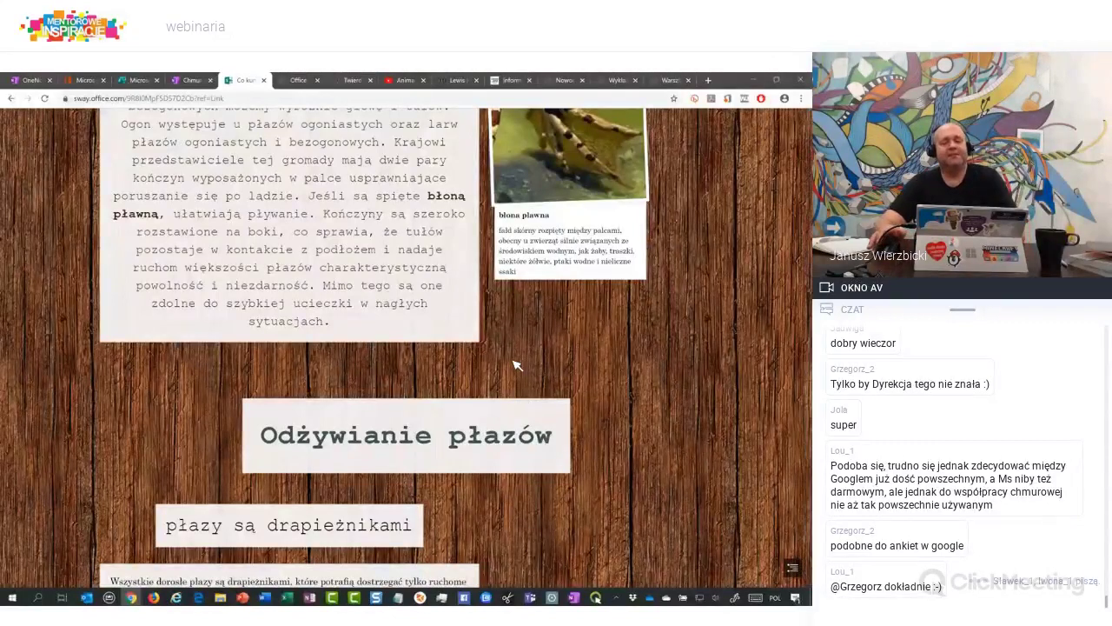
scroll(497, 345, "up", 3)
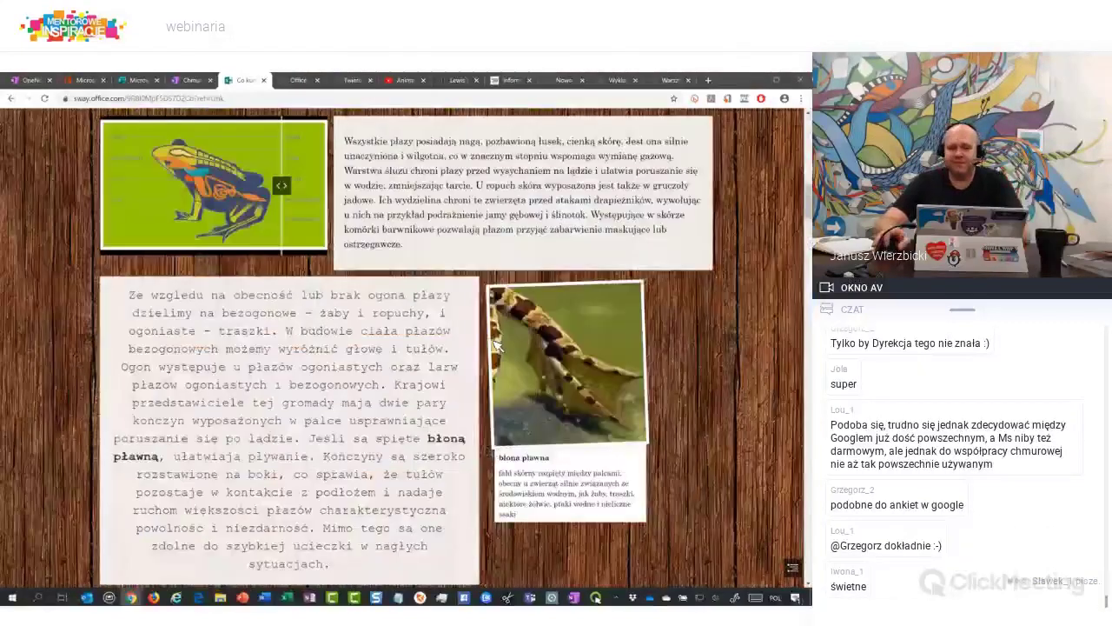
scroll(497, 344, "up", 3)
key("Home")
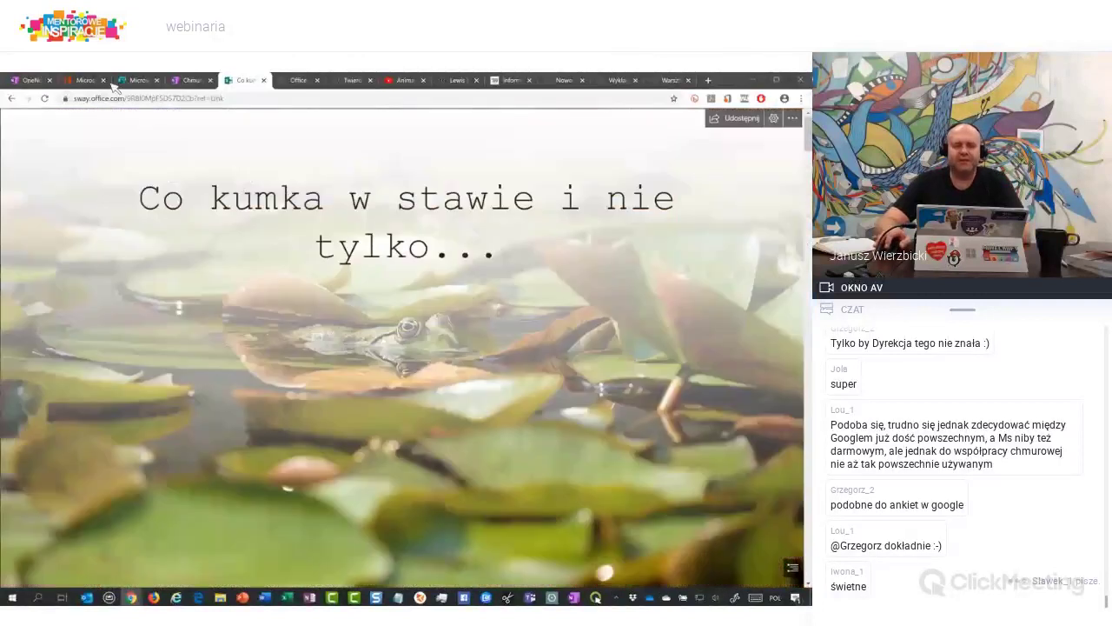
Switch to the Sway home page, open the "Co kumka i nie tylko..." Sway from the recent list, and request sign-in to view it
left_click(84, 80)
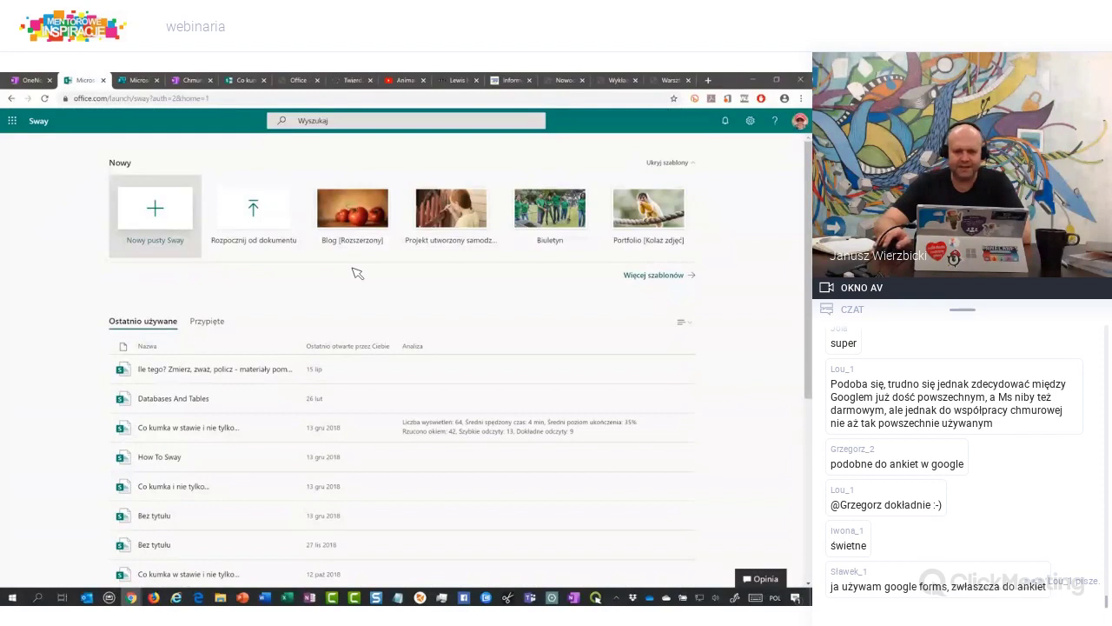
left_click(167, 491)
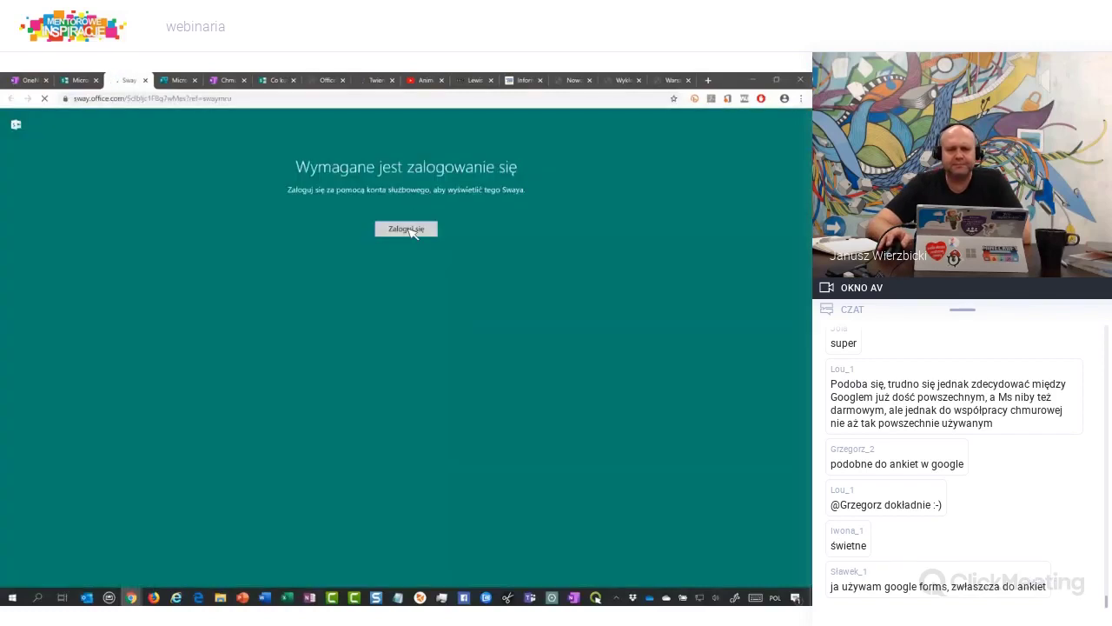
left_click(413, 232)
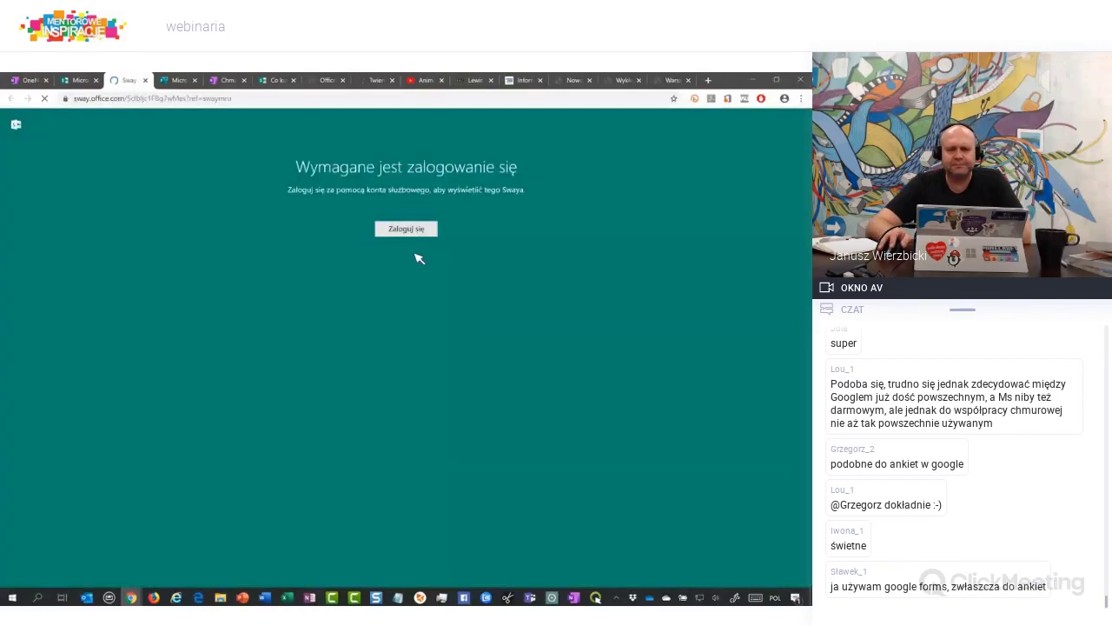